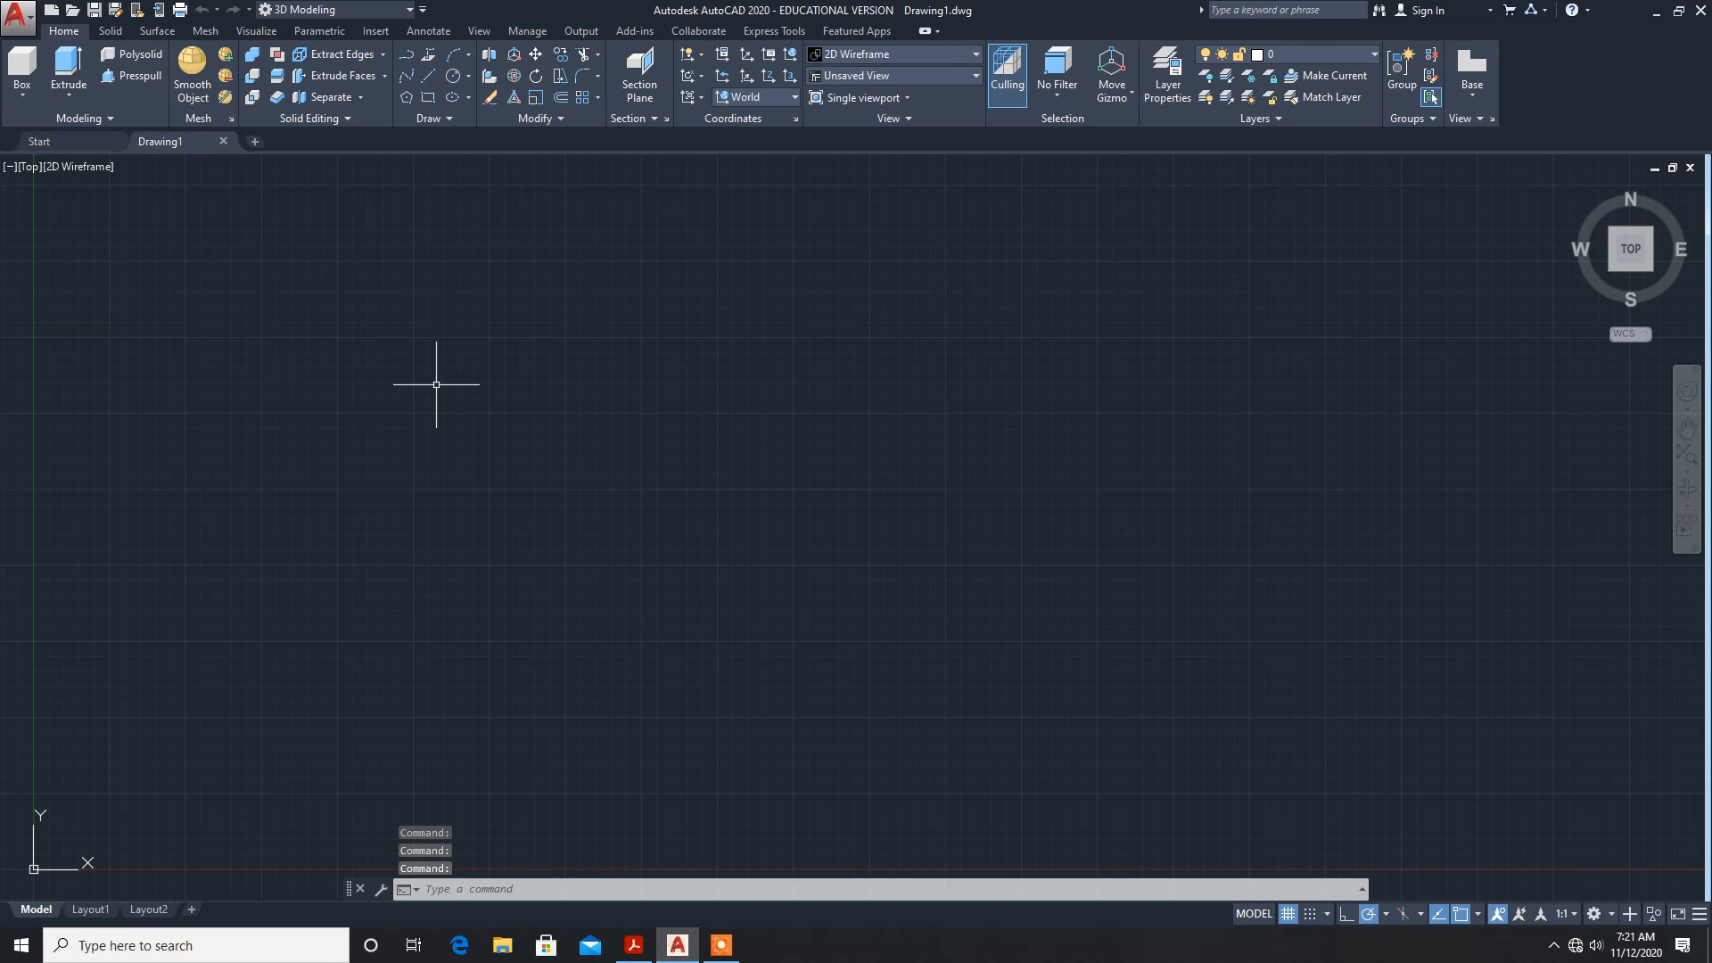
Step: Configure the drawing units with length precision 0 and an insertion scale in millimeters
{"action": "type", "text": "uni"}
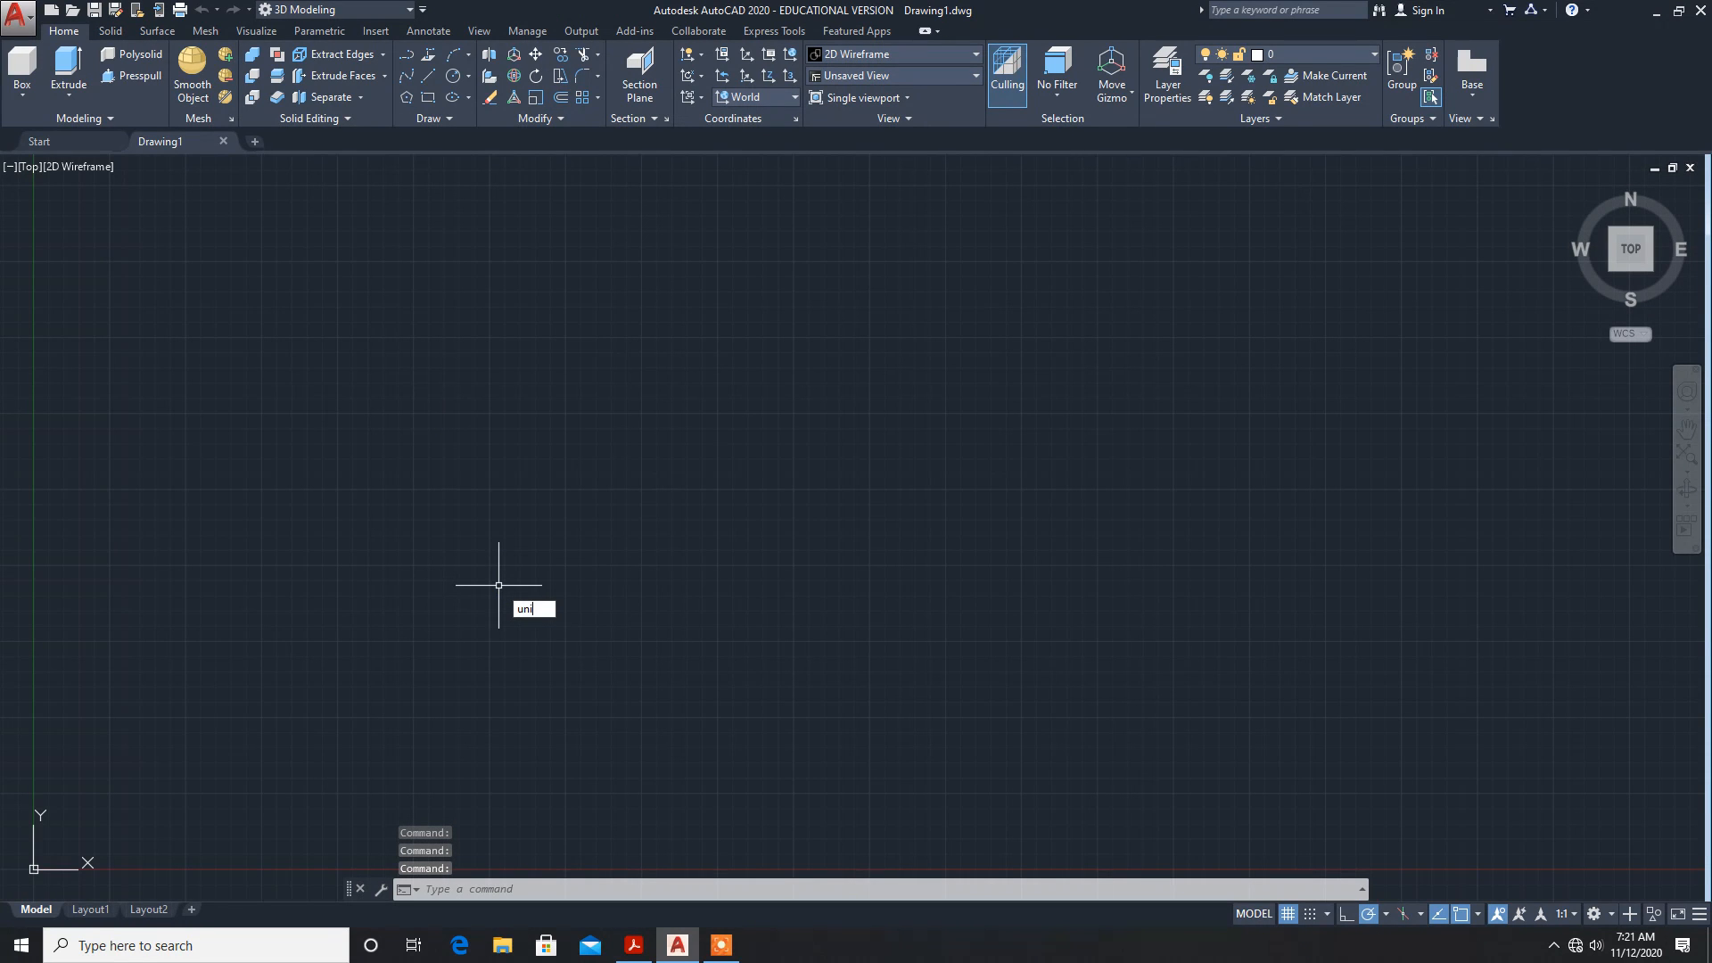
{"action": "type", "text": "ts"}
{"action": "key", "text": "Return"}
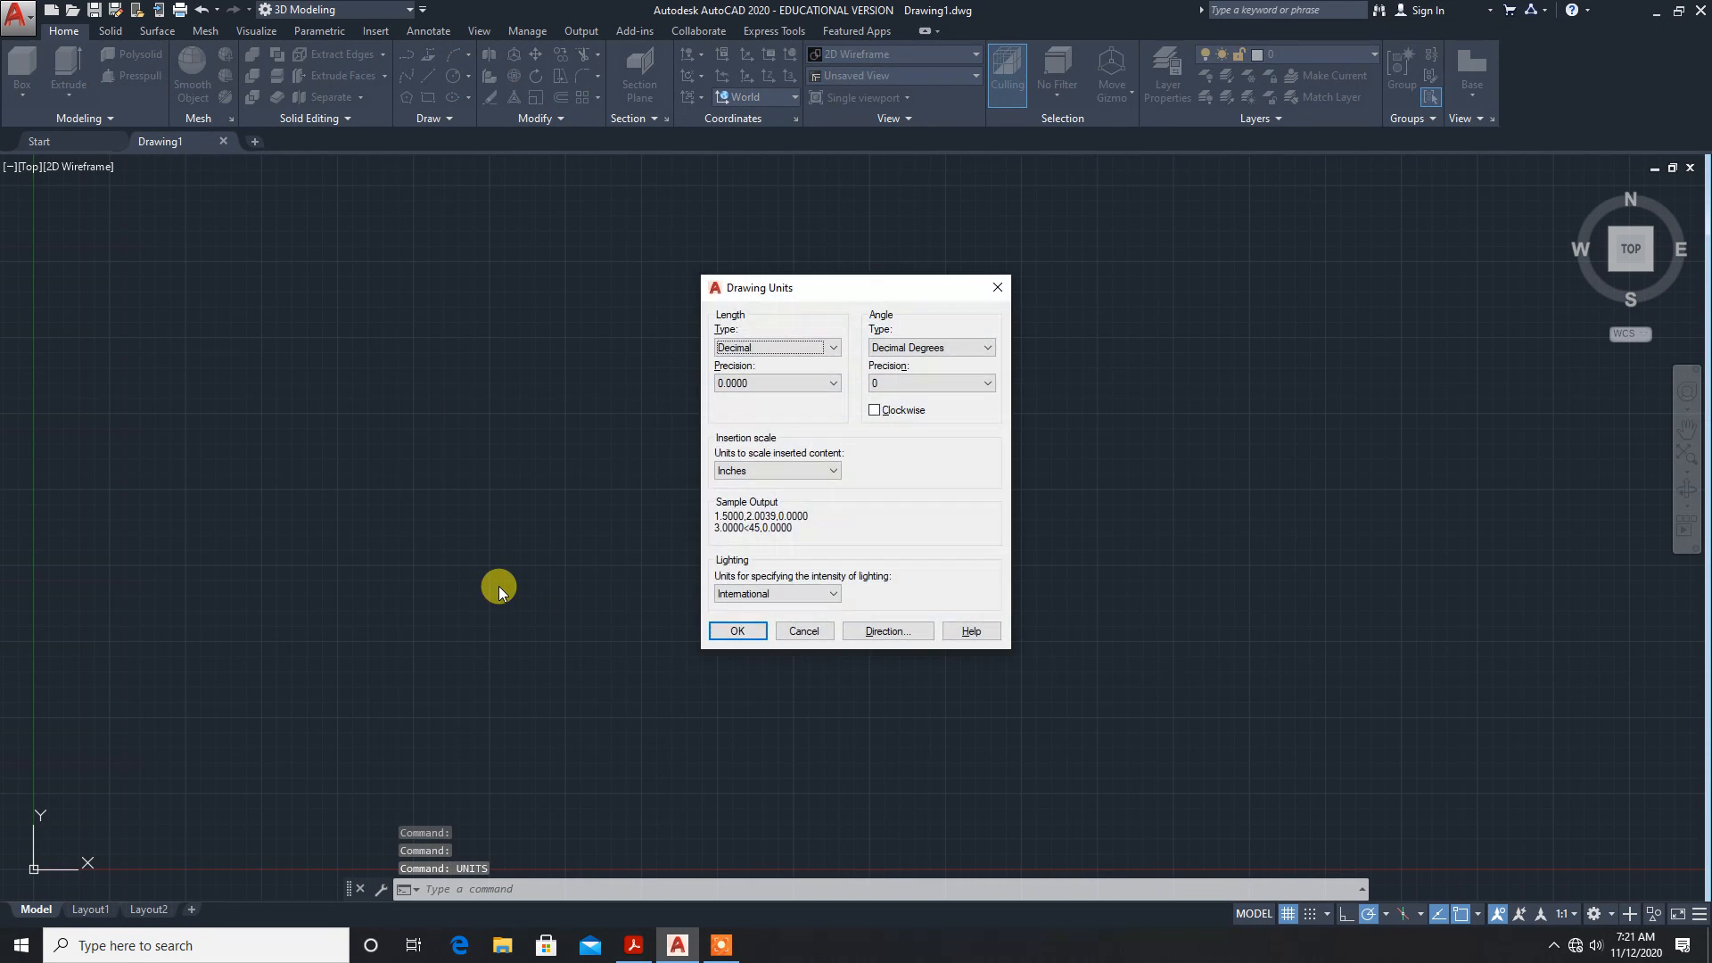
{"action": "left_click", "coordinate": [789, 383]}
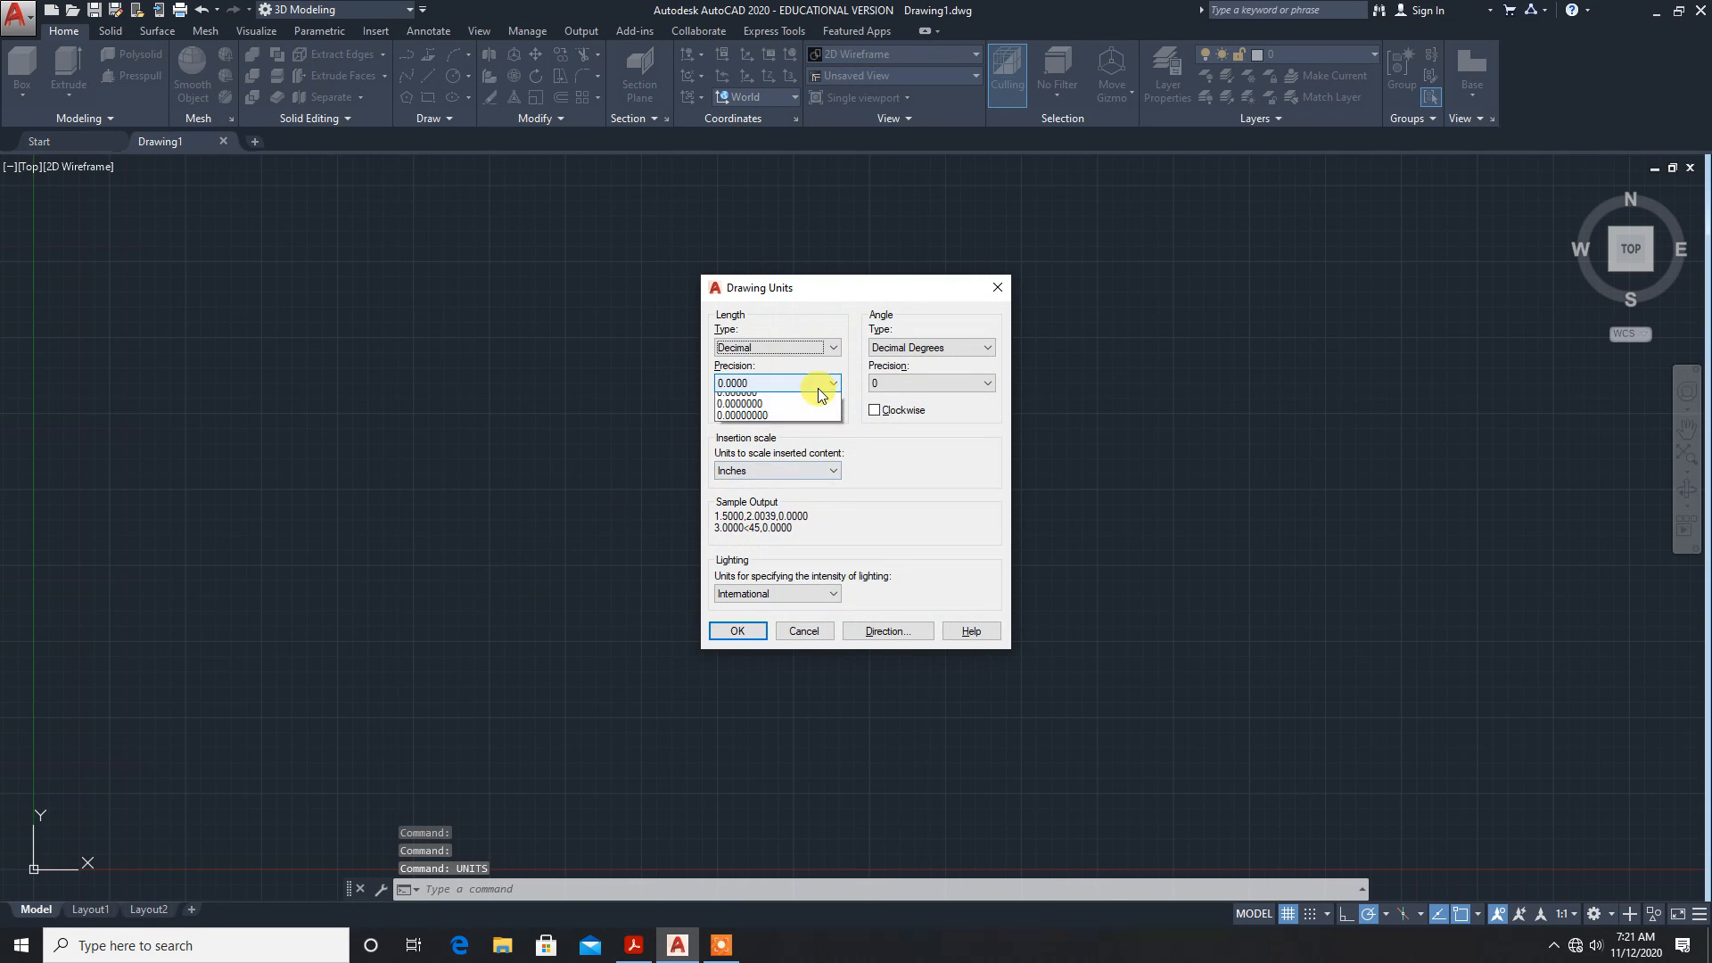
{"action": "left_click", "coordinate": [787, 399]}
{"action": "left_click", "coordinate": [793, 472]}
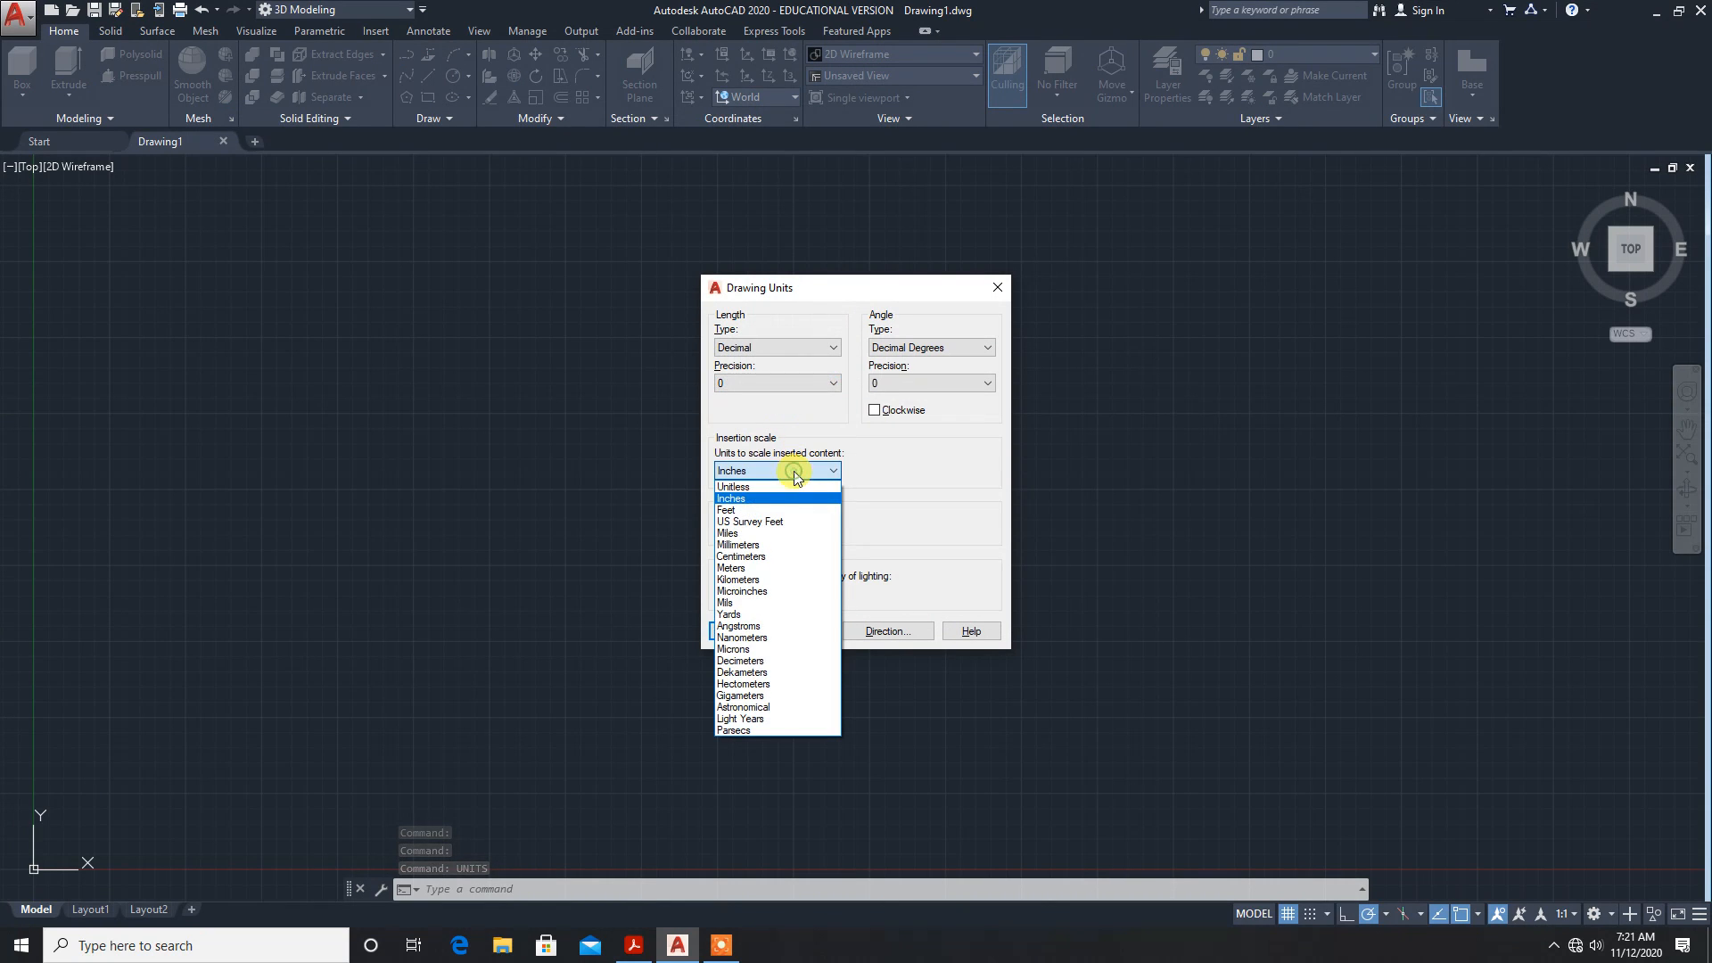
{"action": "left_click", "coordinate": [776, 544]}
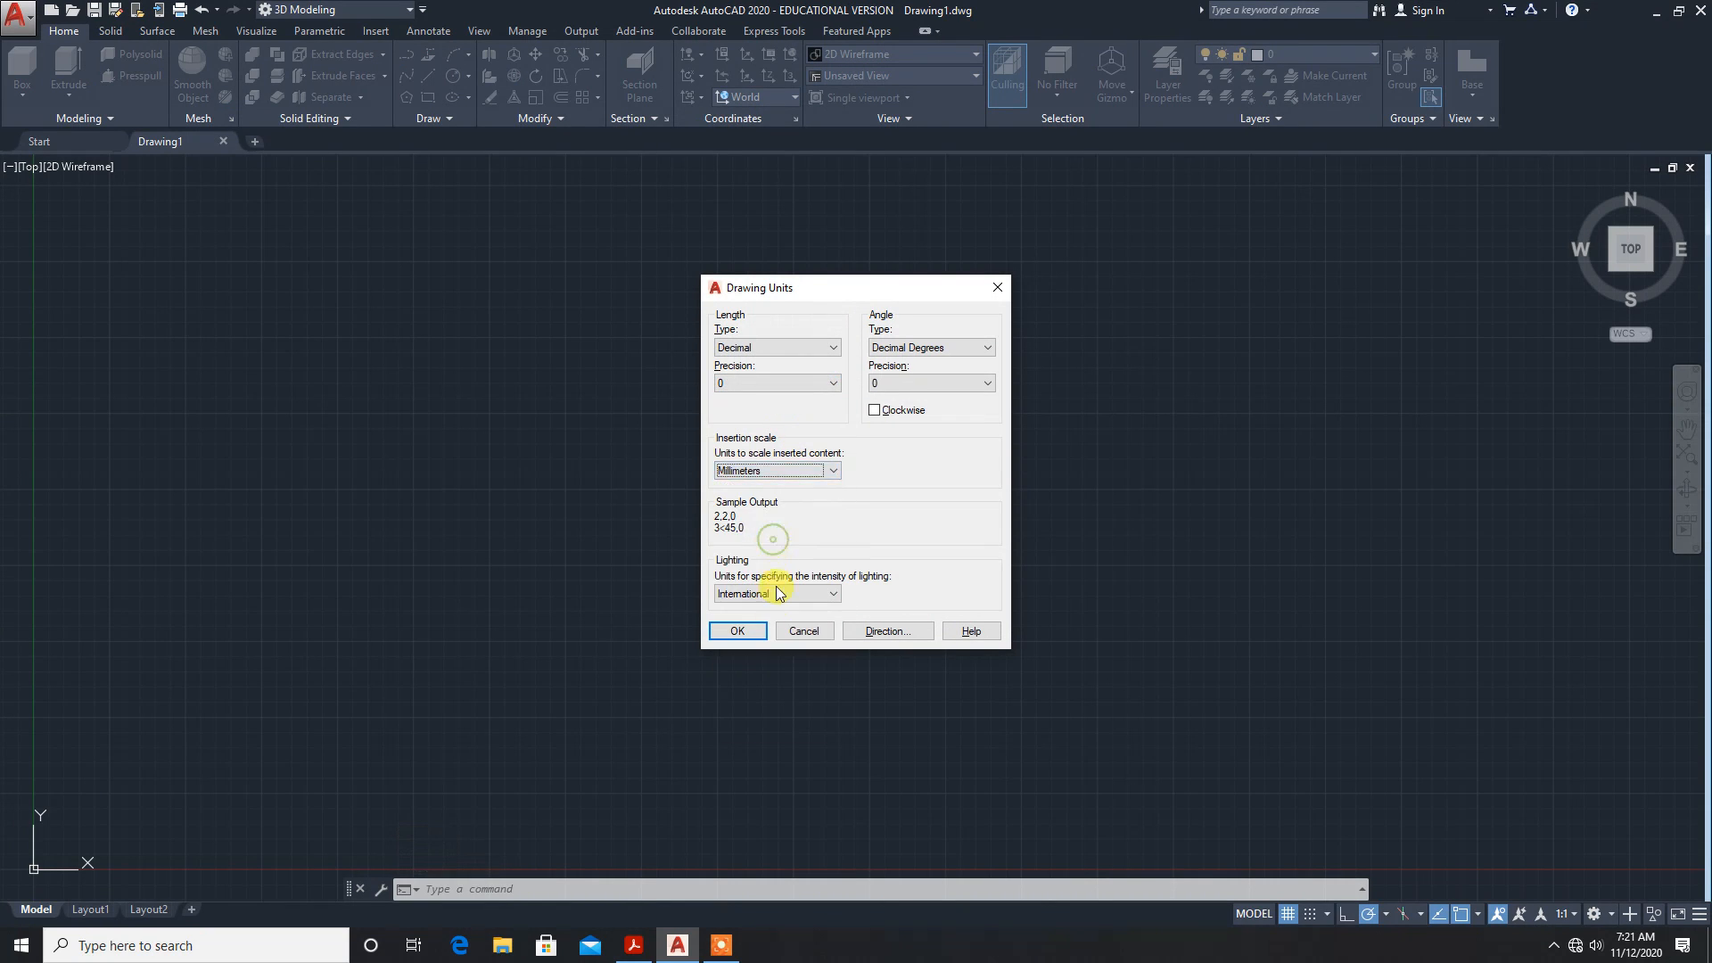
{"action": "left_click", "coordinate": [739, 633]}
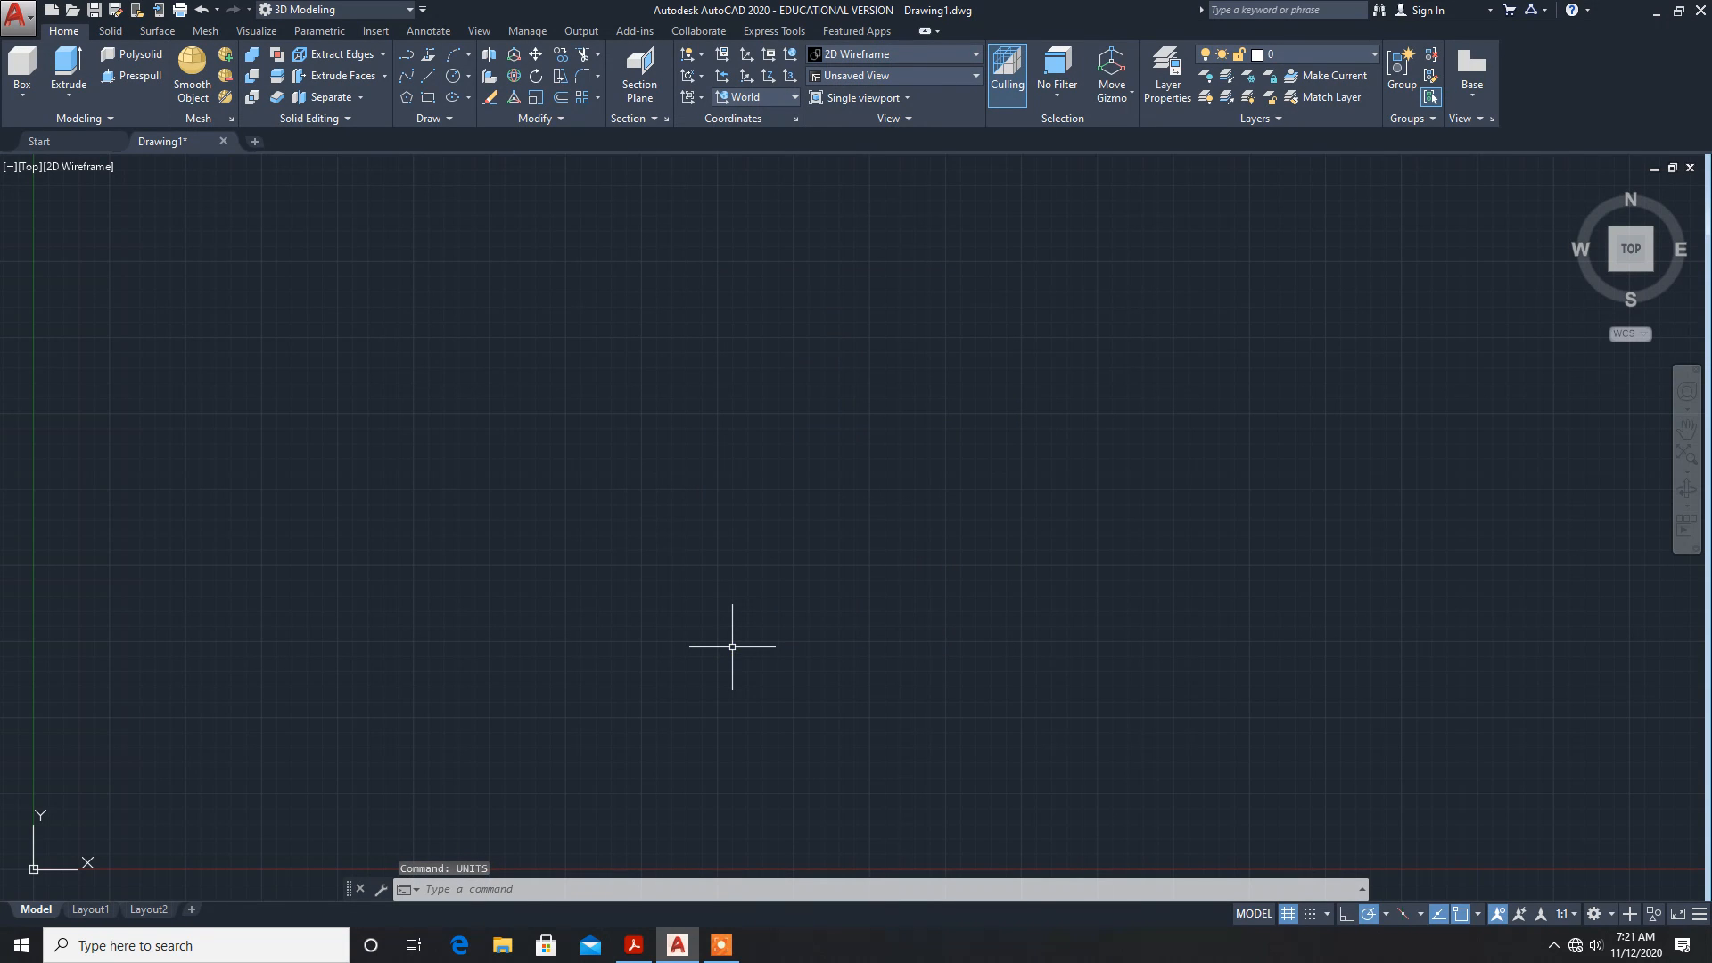
Step: Set the model space limits from 0,0 to 297,210 and zoom to show the whole drawing area
{"action": "type", "text": "limits"}
{"action": "key", "text": "Return"}
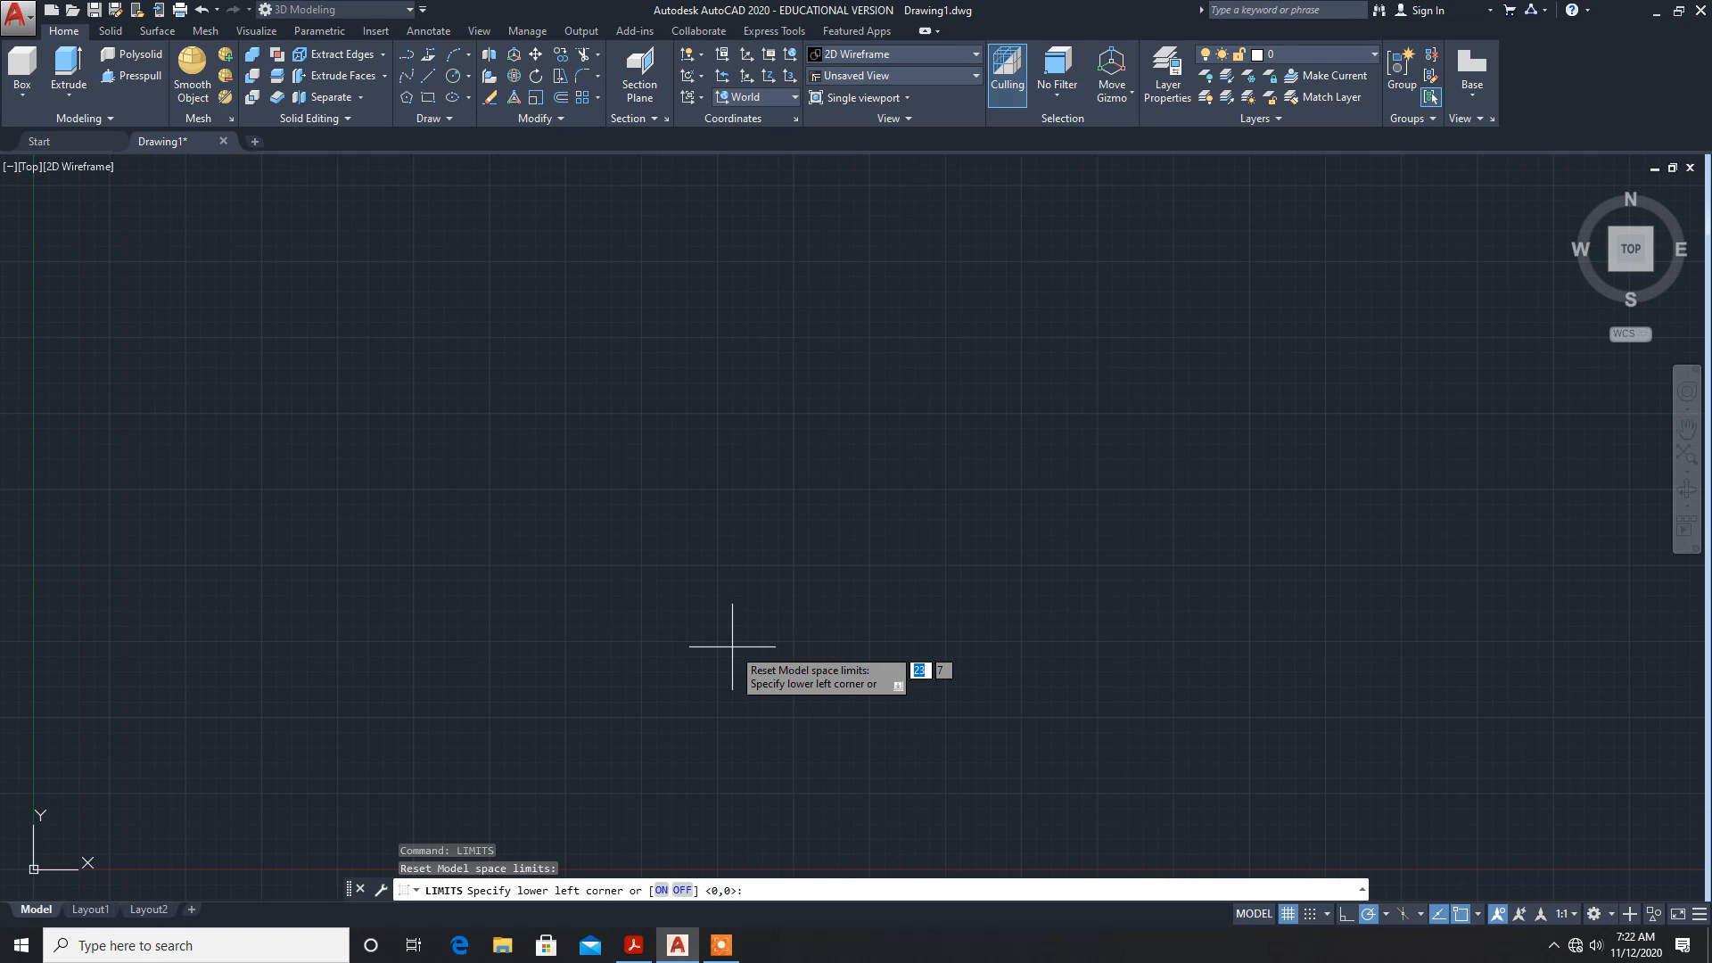
{"action": "key", "text": "Return"}
{"action": "type", "text": "297"}
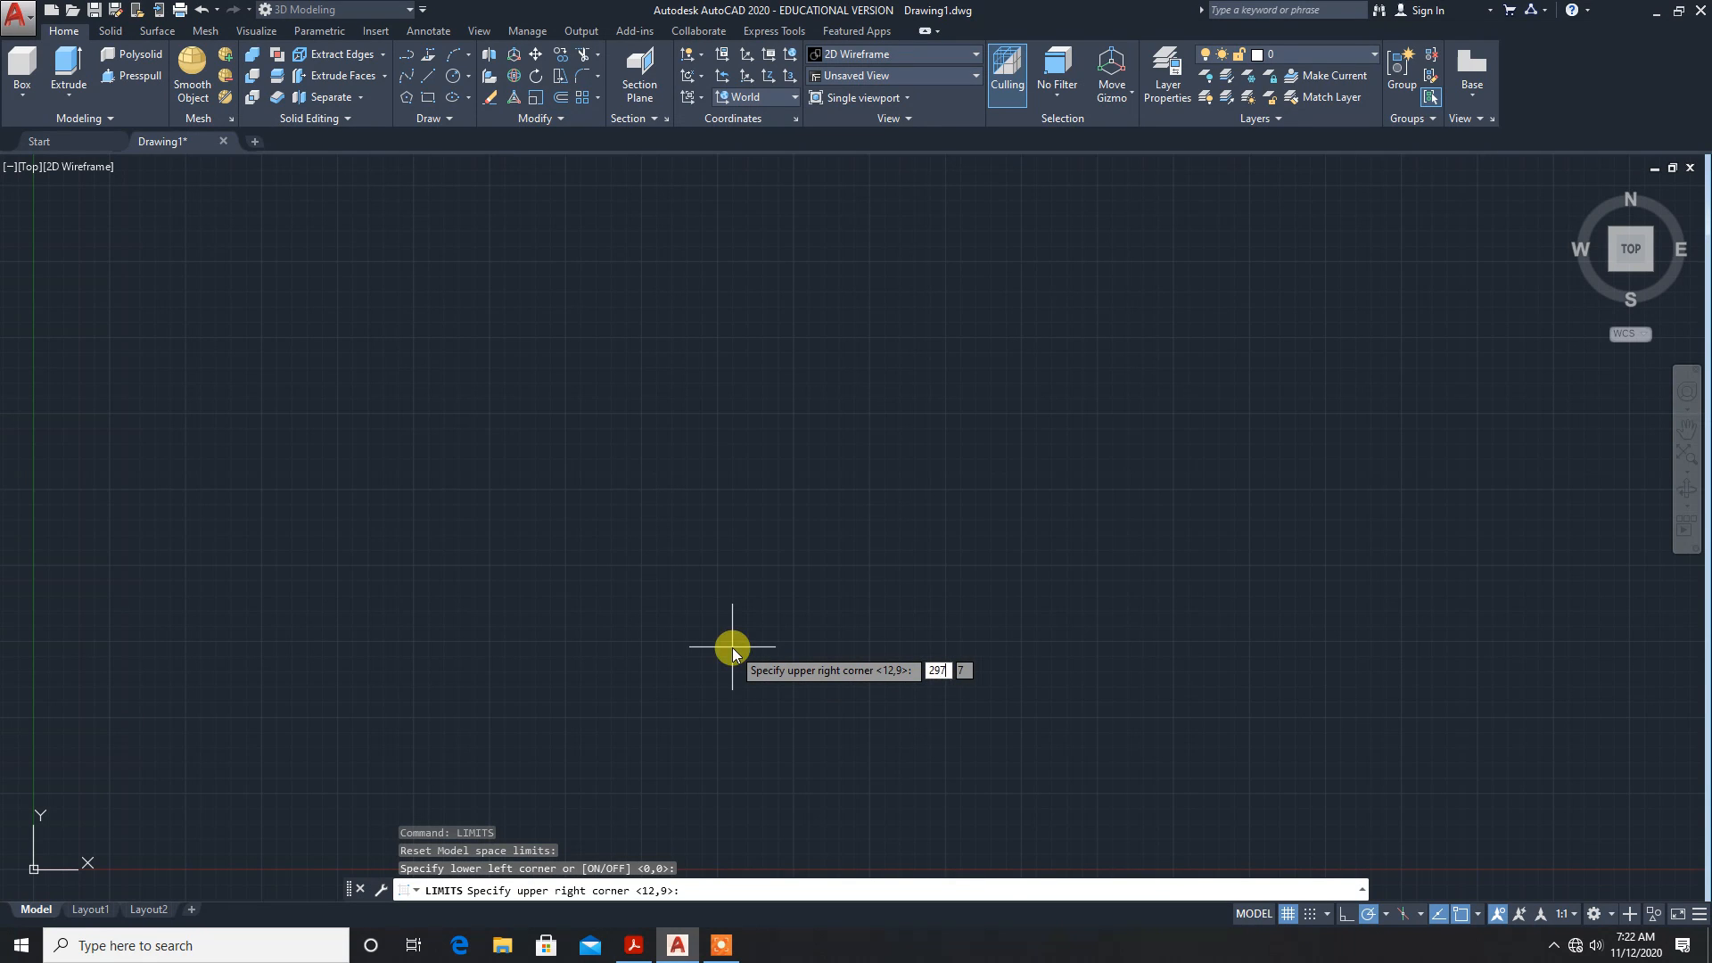
{"action": "key", "text": "Tab"}
{"action": "type", "text": "21"}
{"action": "key", "text": "Return"}
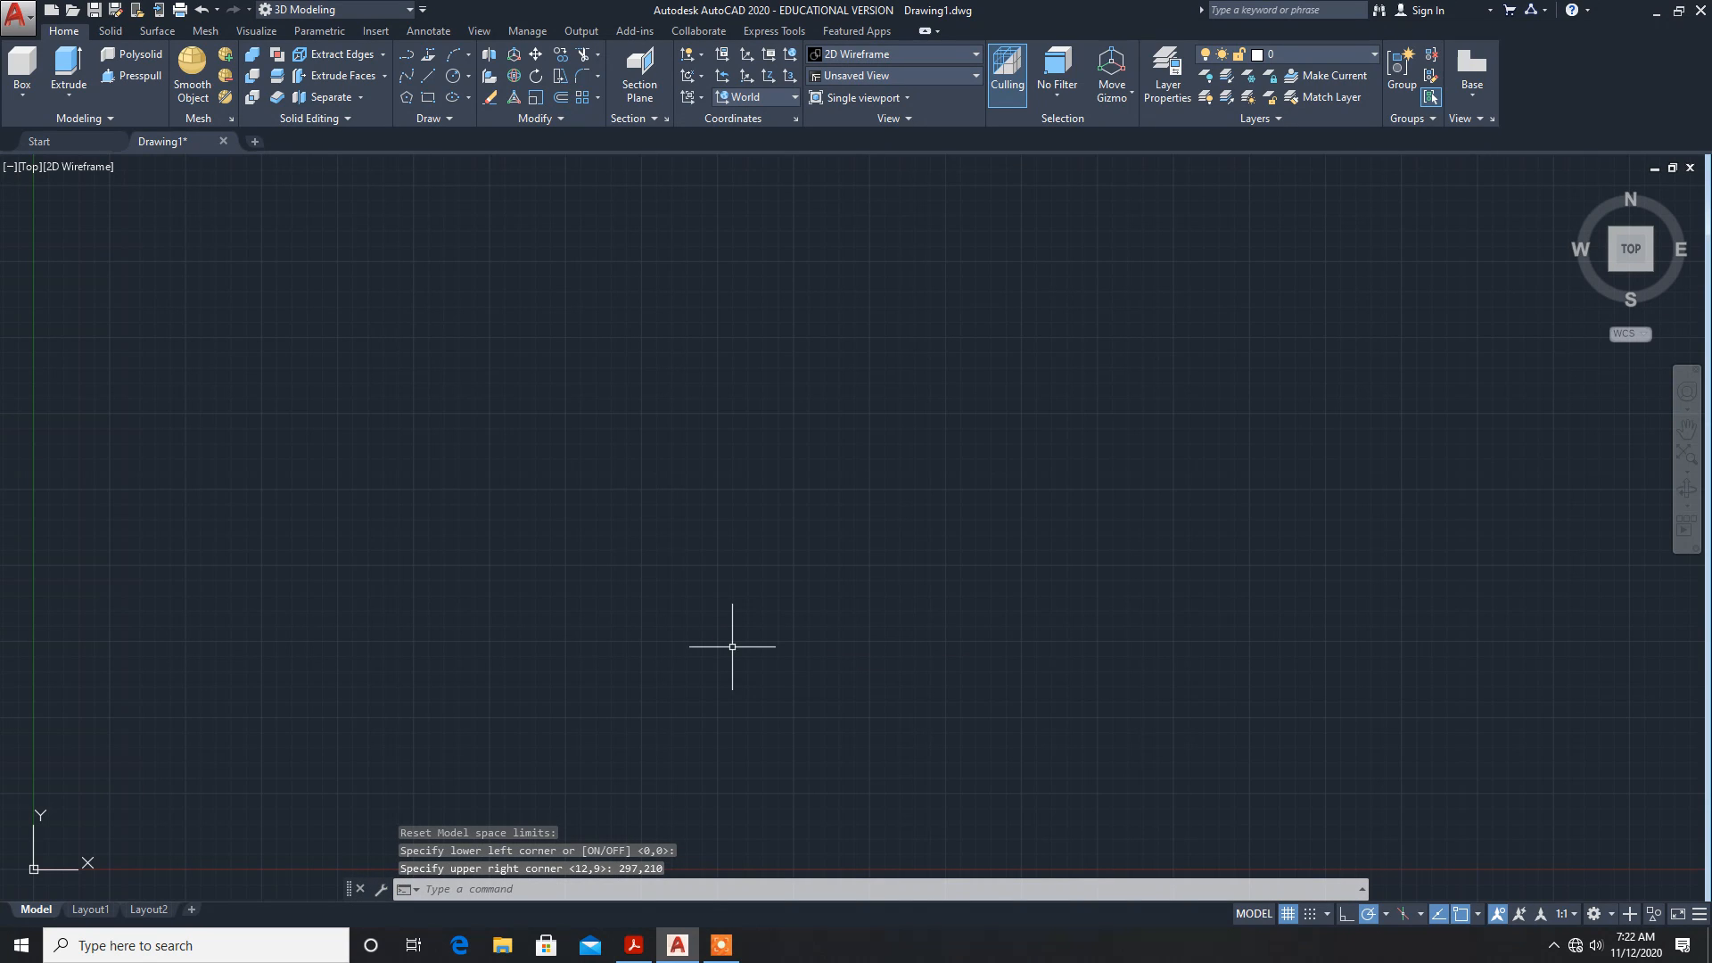
{"action": "type", "text": "zoo"}
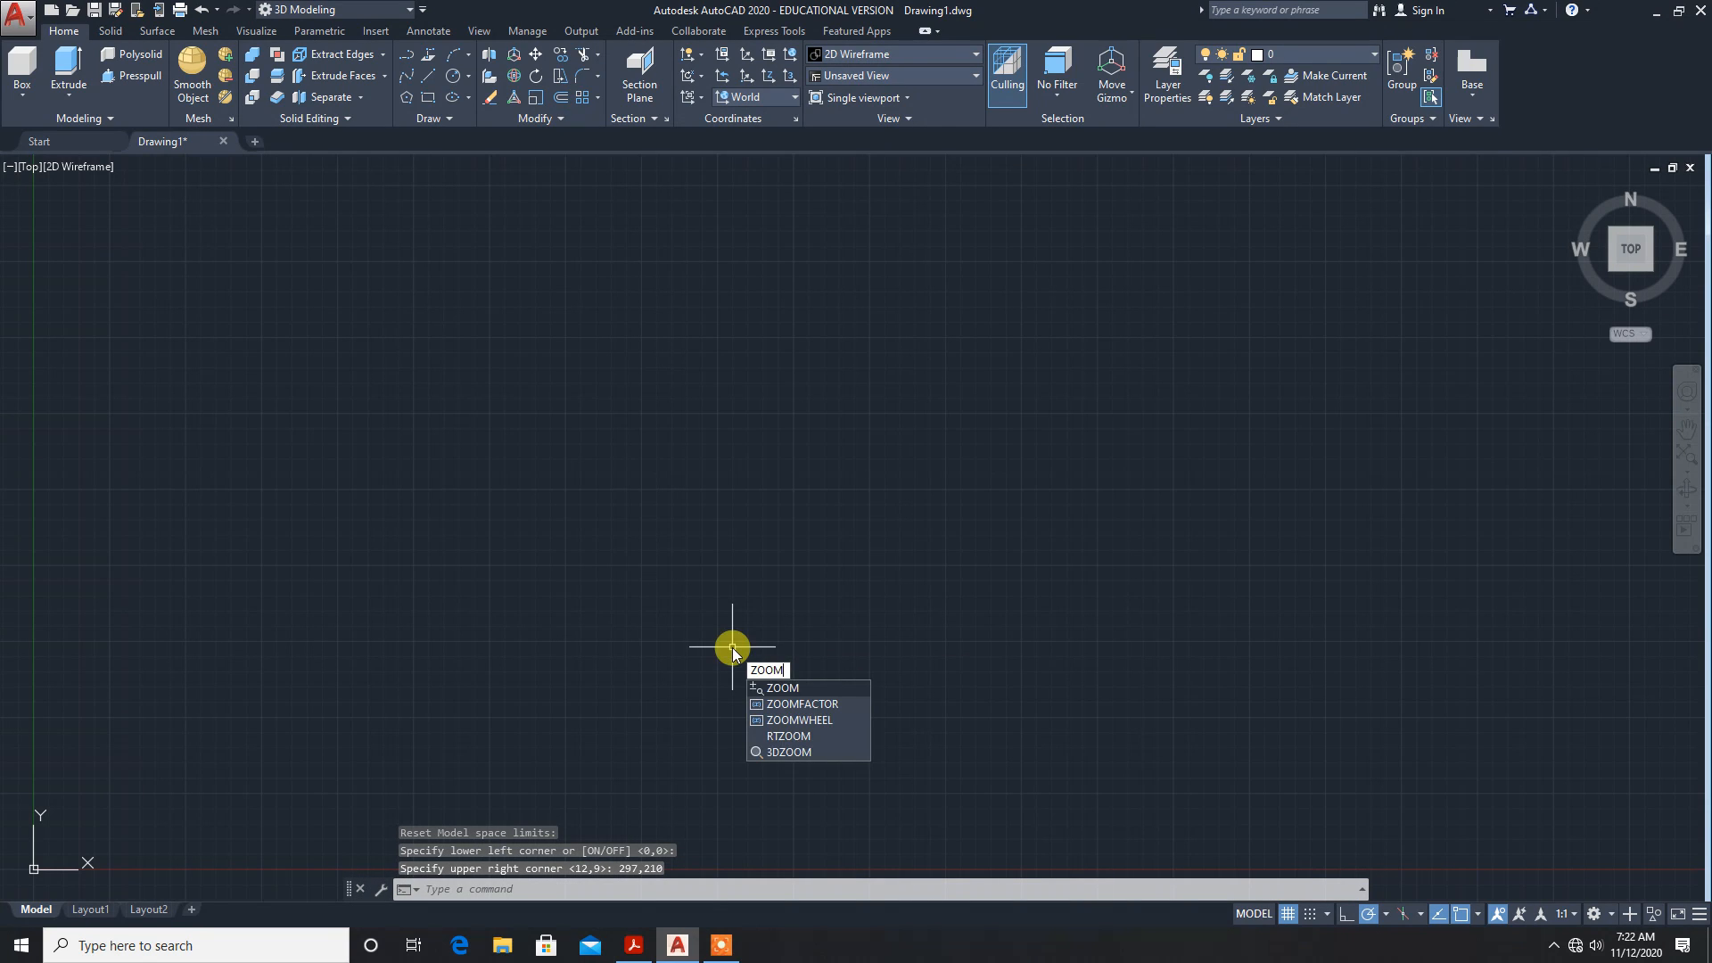
{"action": "key", "text": "Return"}
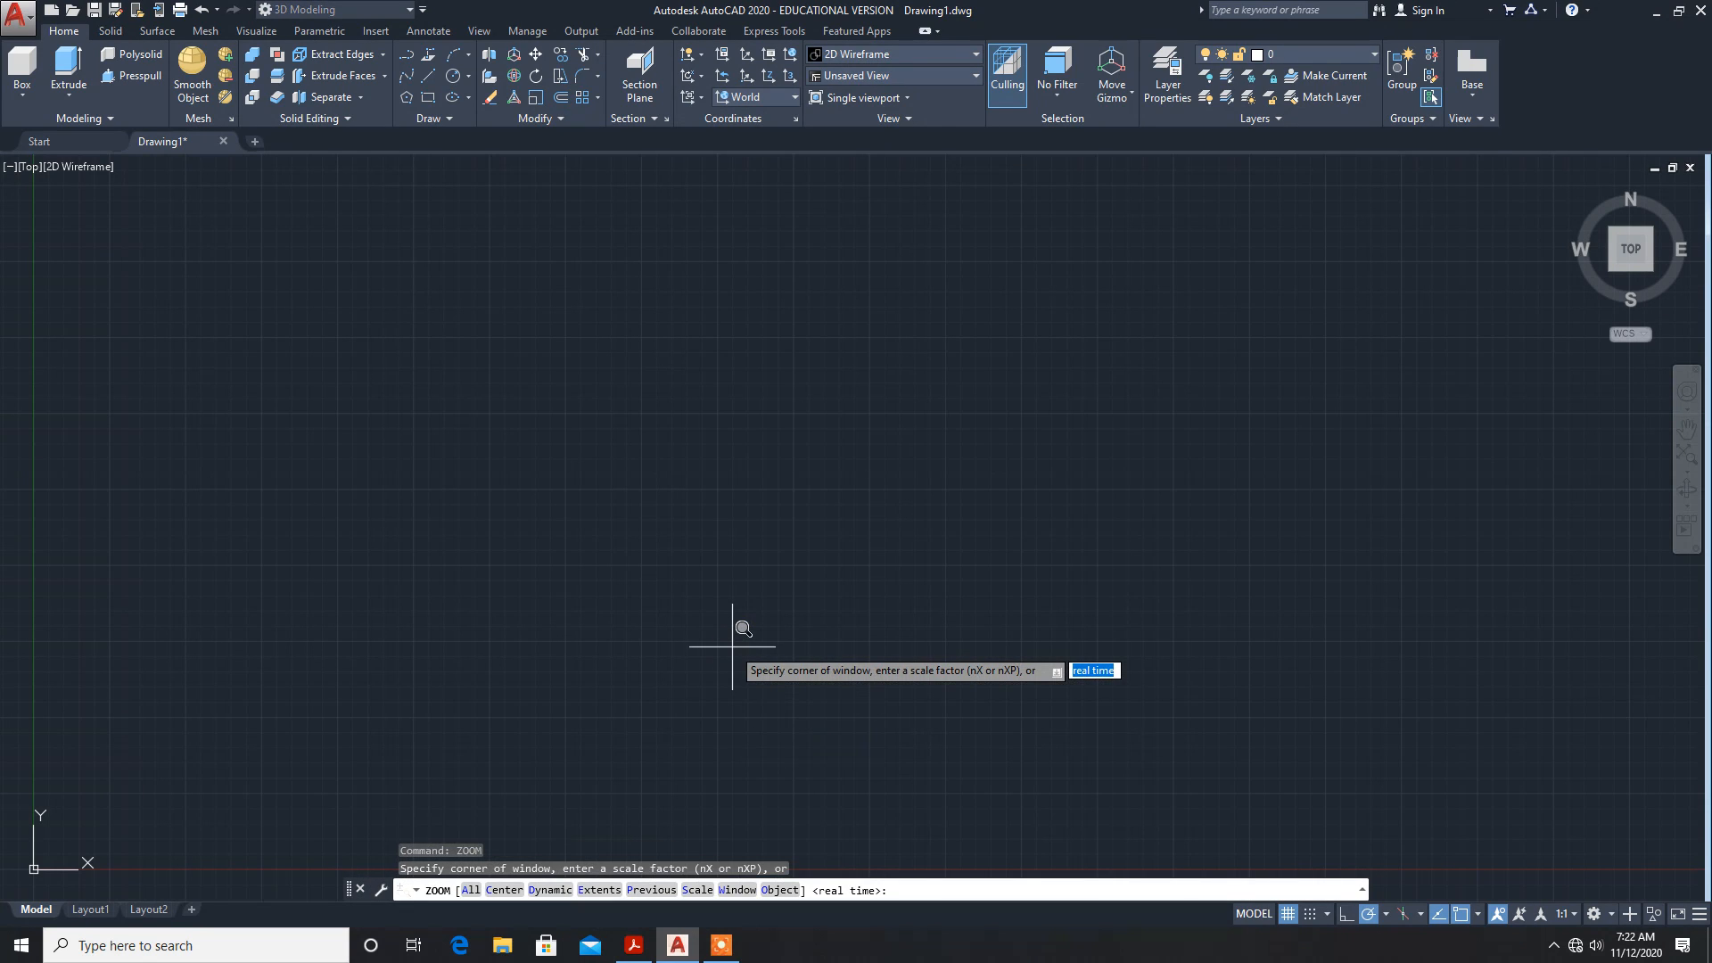
{"action": "type", "text": "a"}
{"action": "key", "text": "Return"}
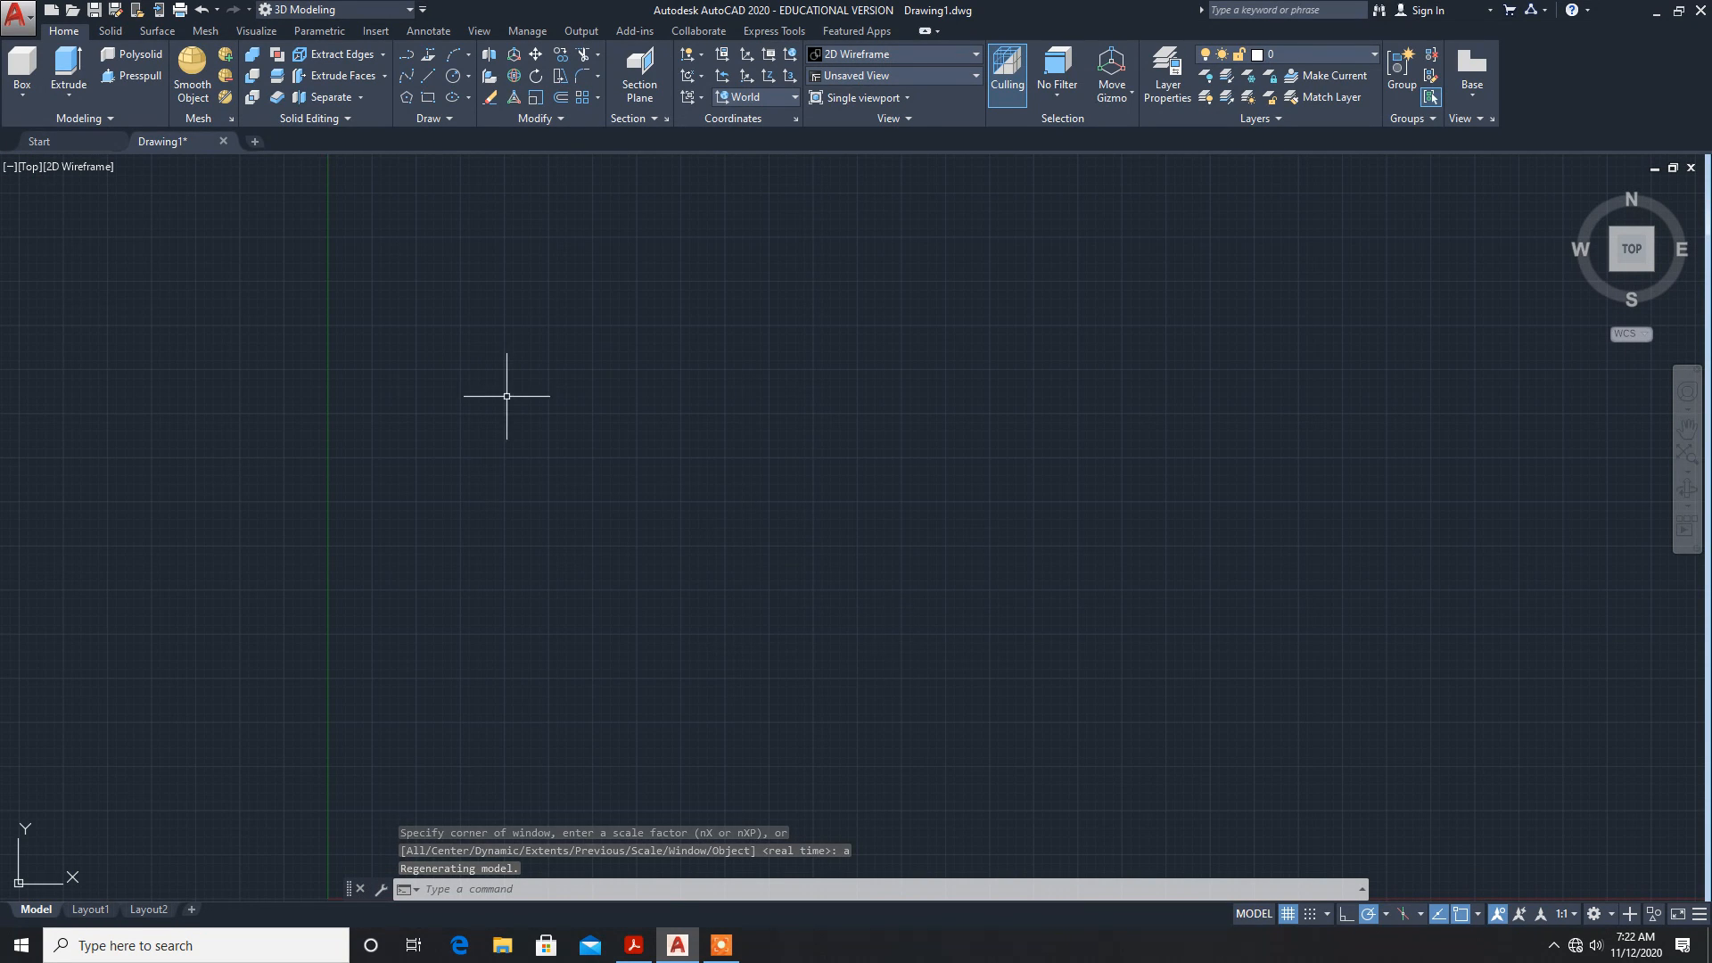
Step: Consult the exercise PDF in Acrobat Reader, return to AutoCAD and model a sphere 30 mm in diameter
{"action": "left_click", "coordinate": [631, 947]}
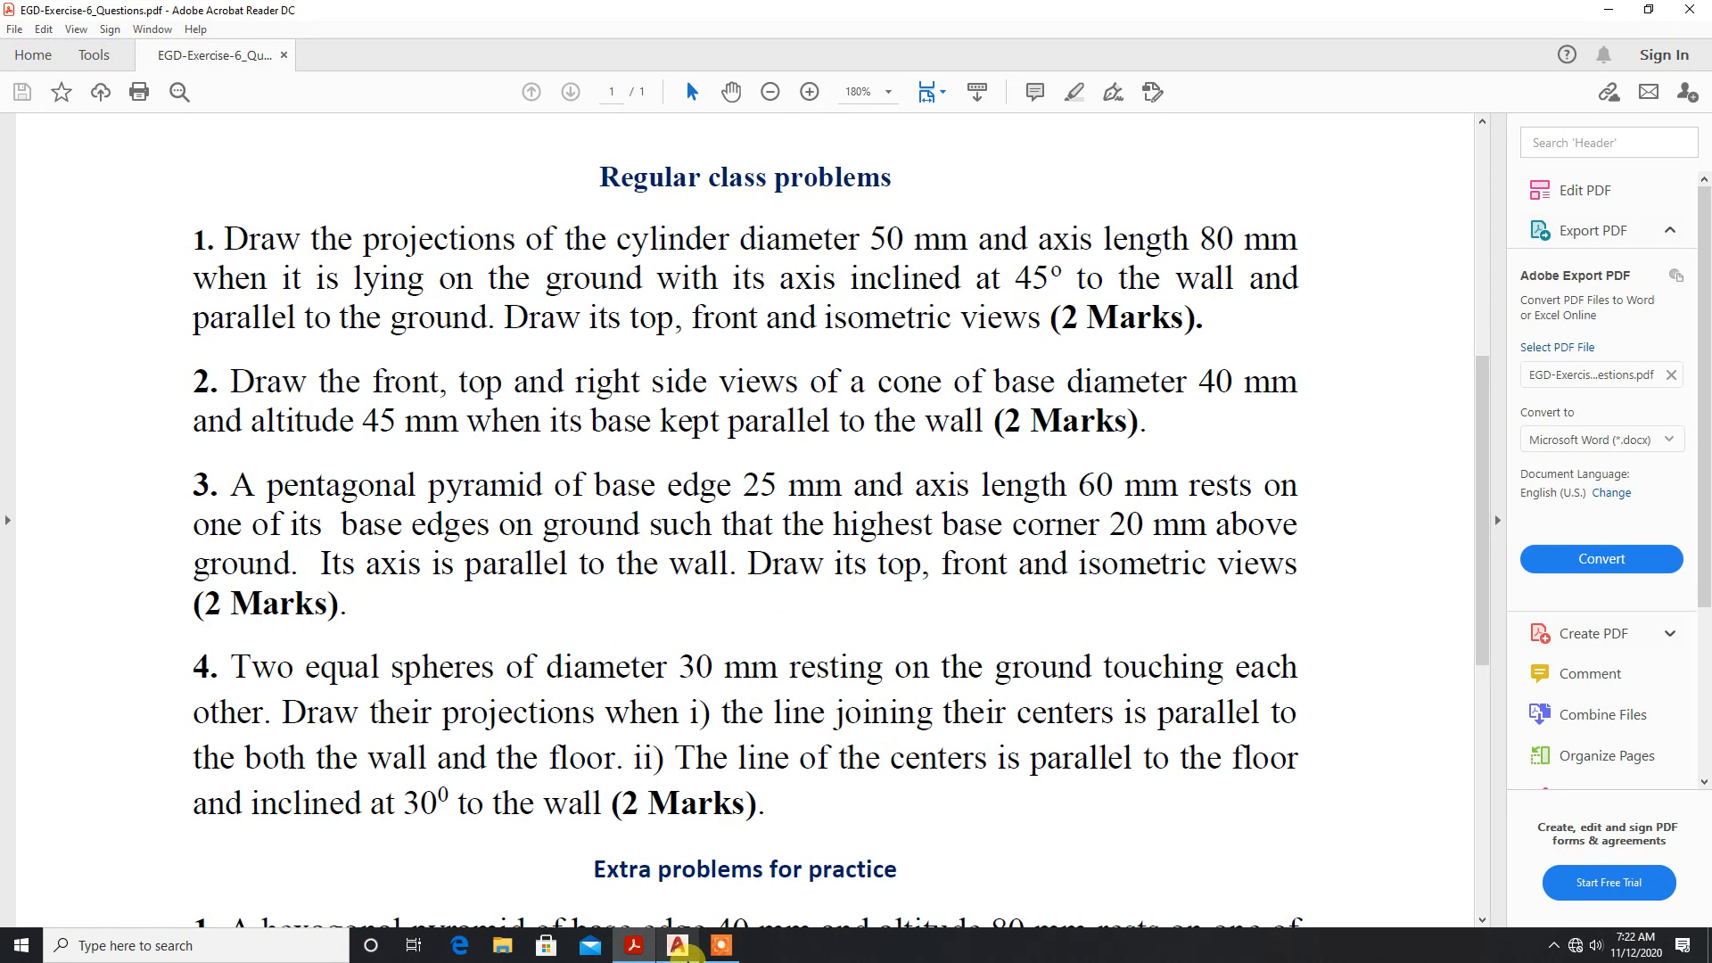
{"action": "left_click", "coordinate": [685, 949]}
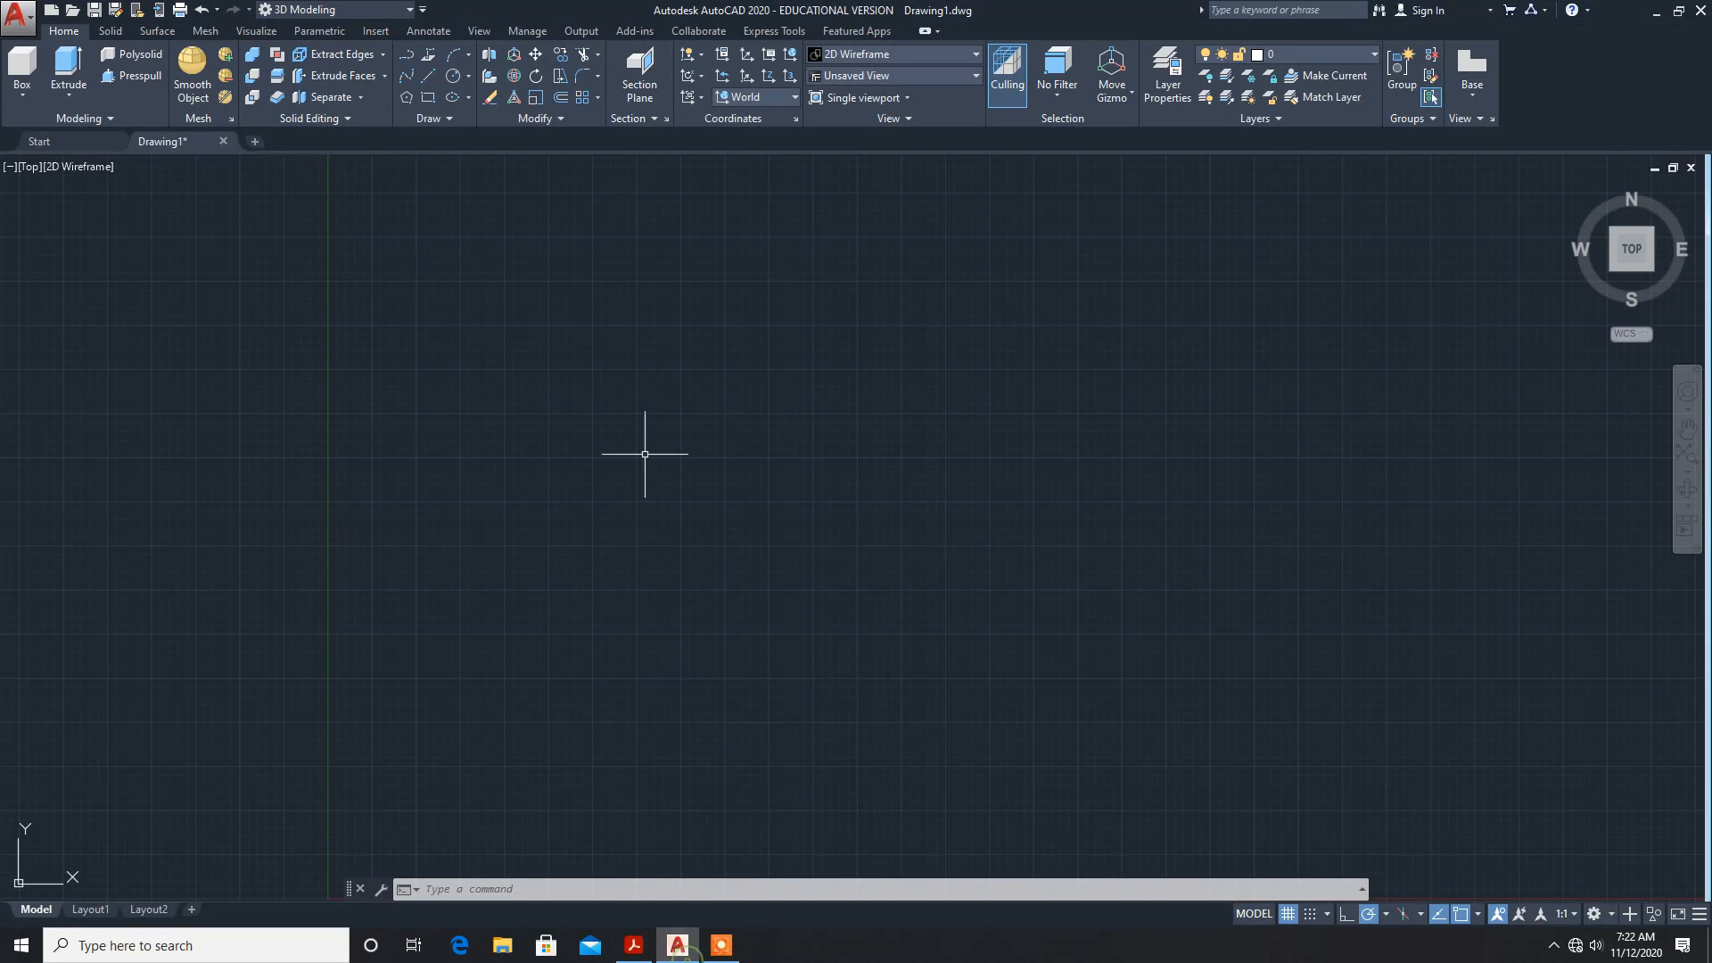
{"action": "left_click", "coordinate": [22, 96]}
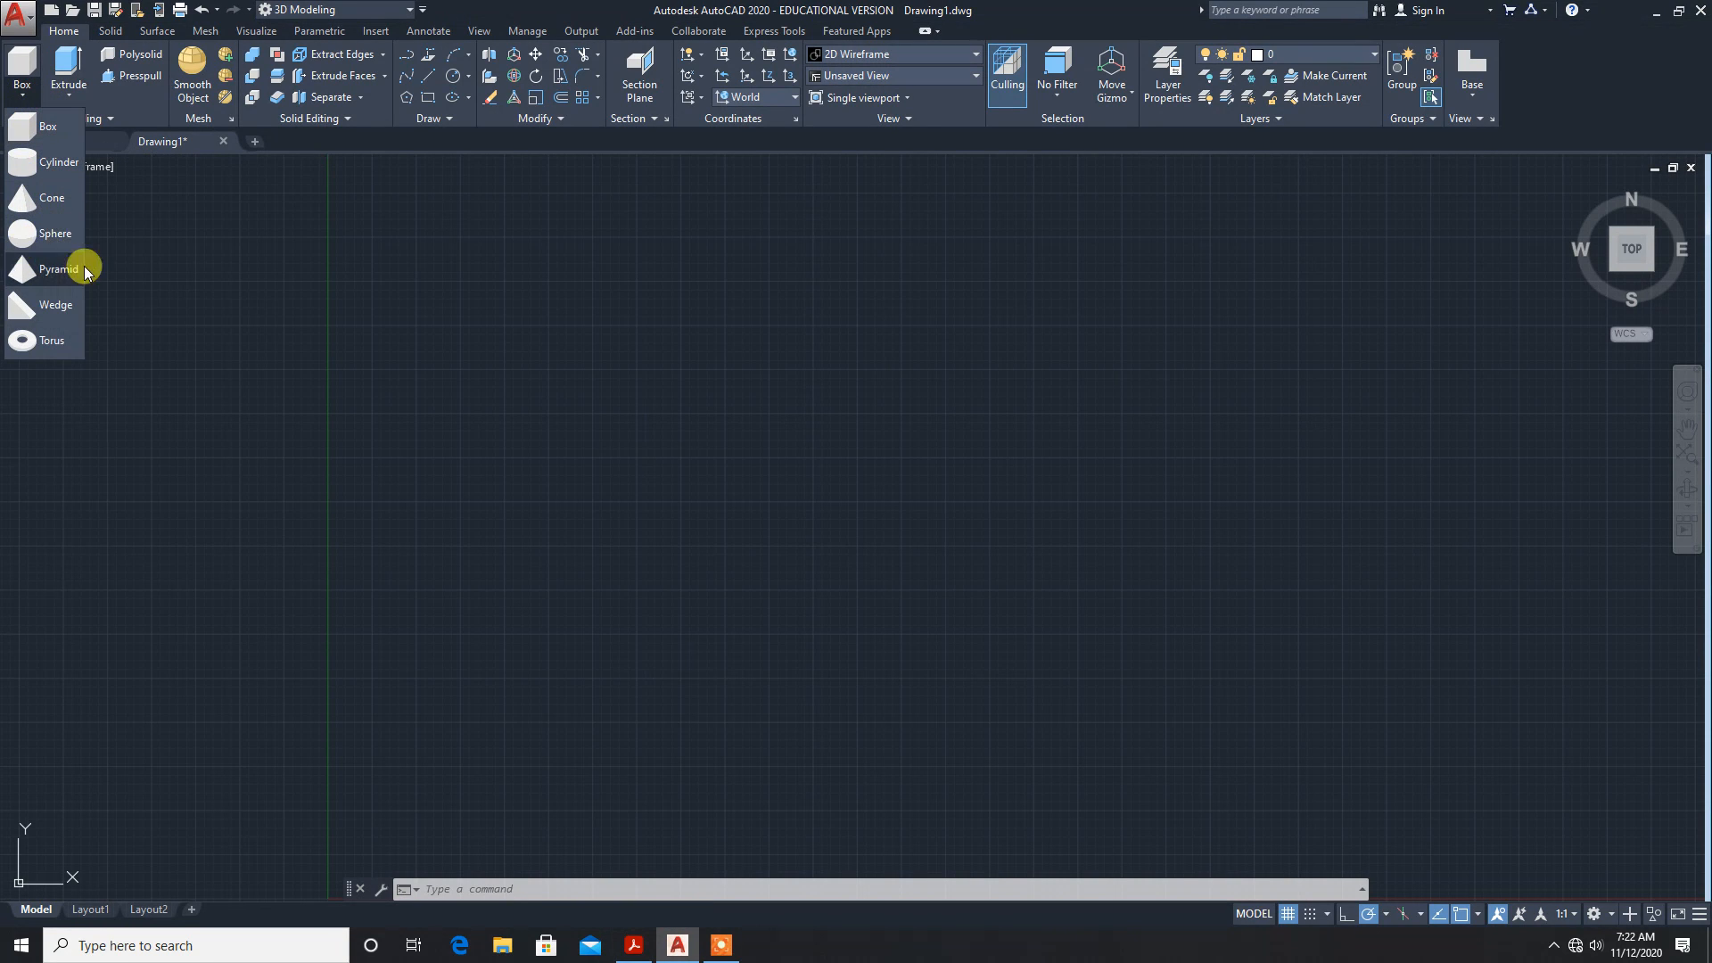
{"action": "left_click", "coordinate": [52, 237]}
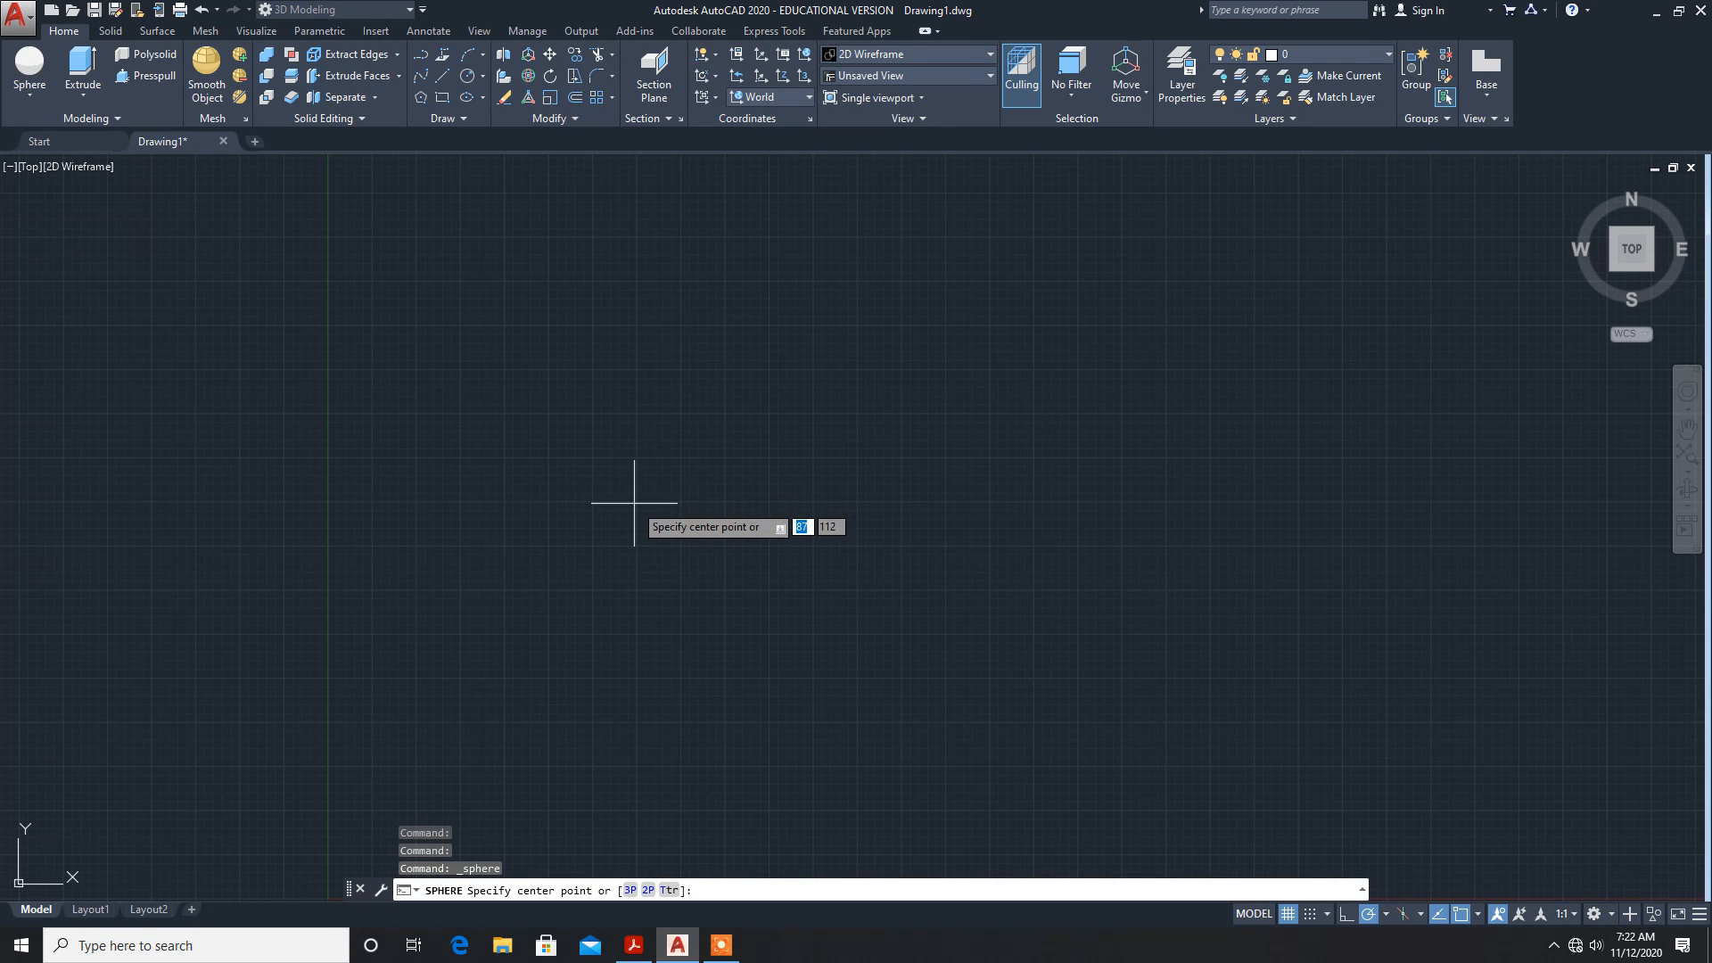
{"action": "left_click", "coordinate": [634, 503]}
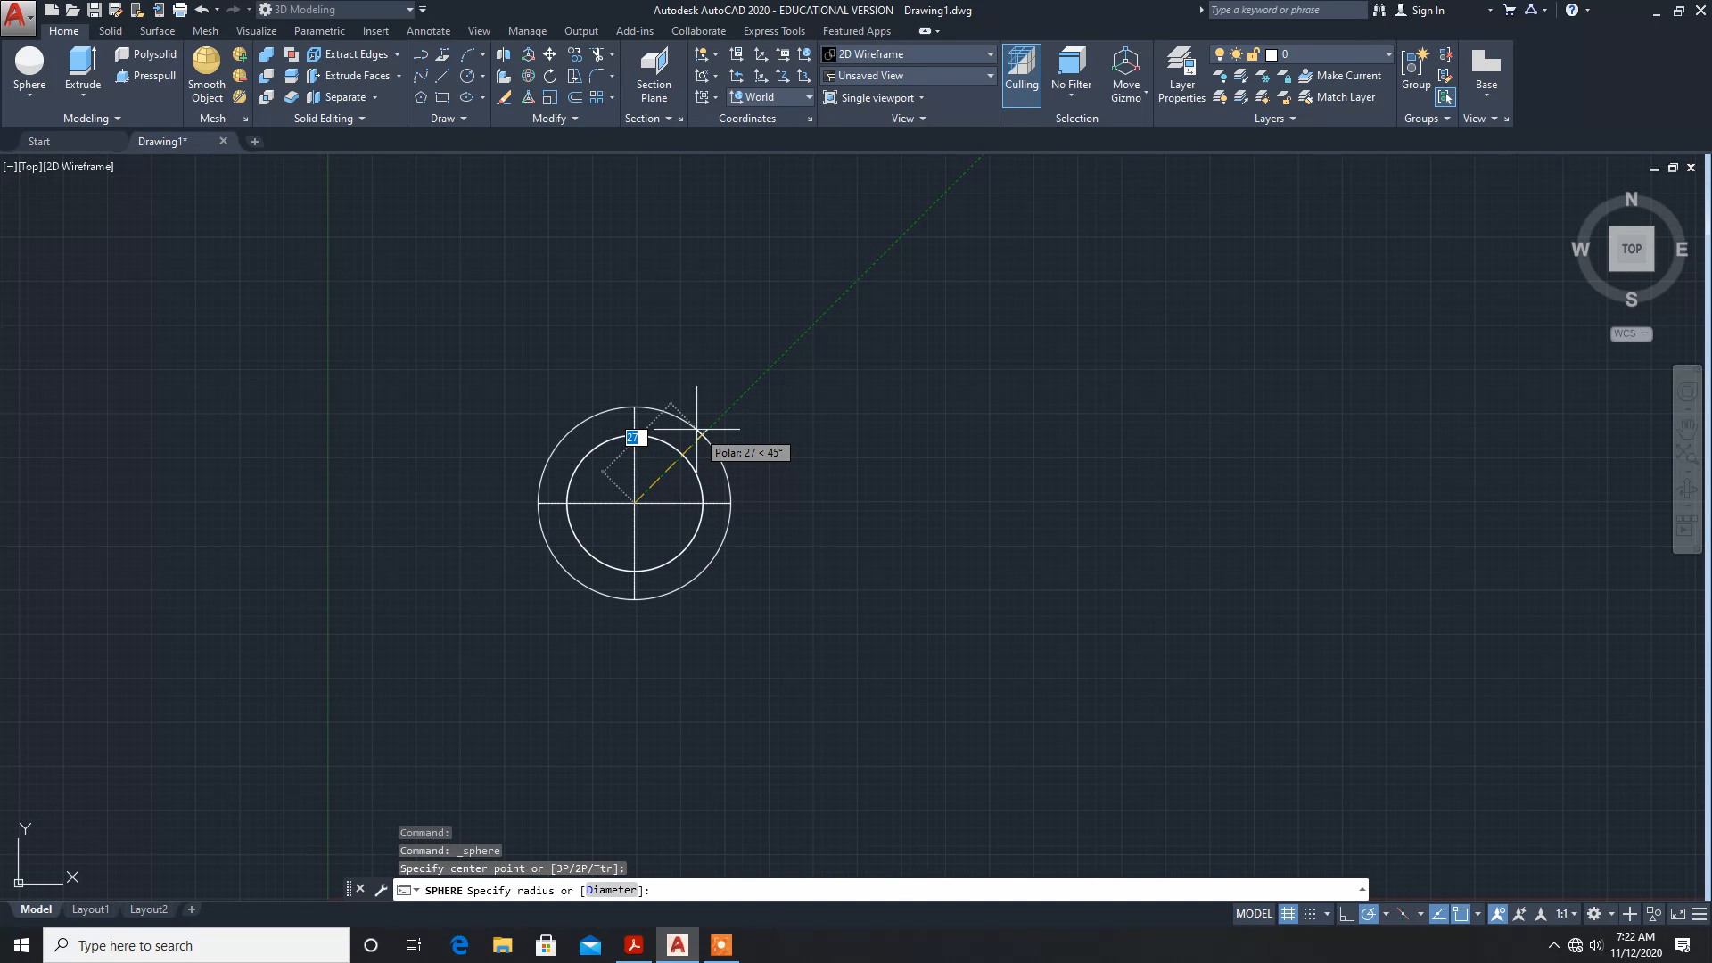
{"action": "left_click", "coordinate": [614, 890]}
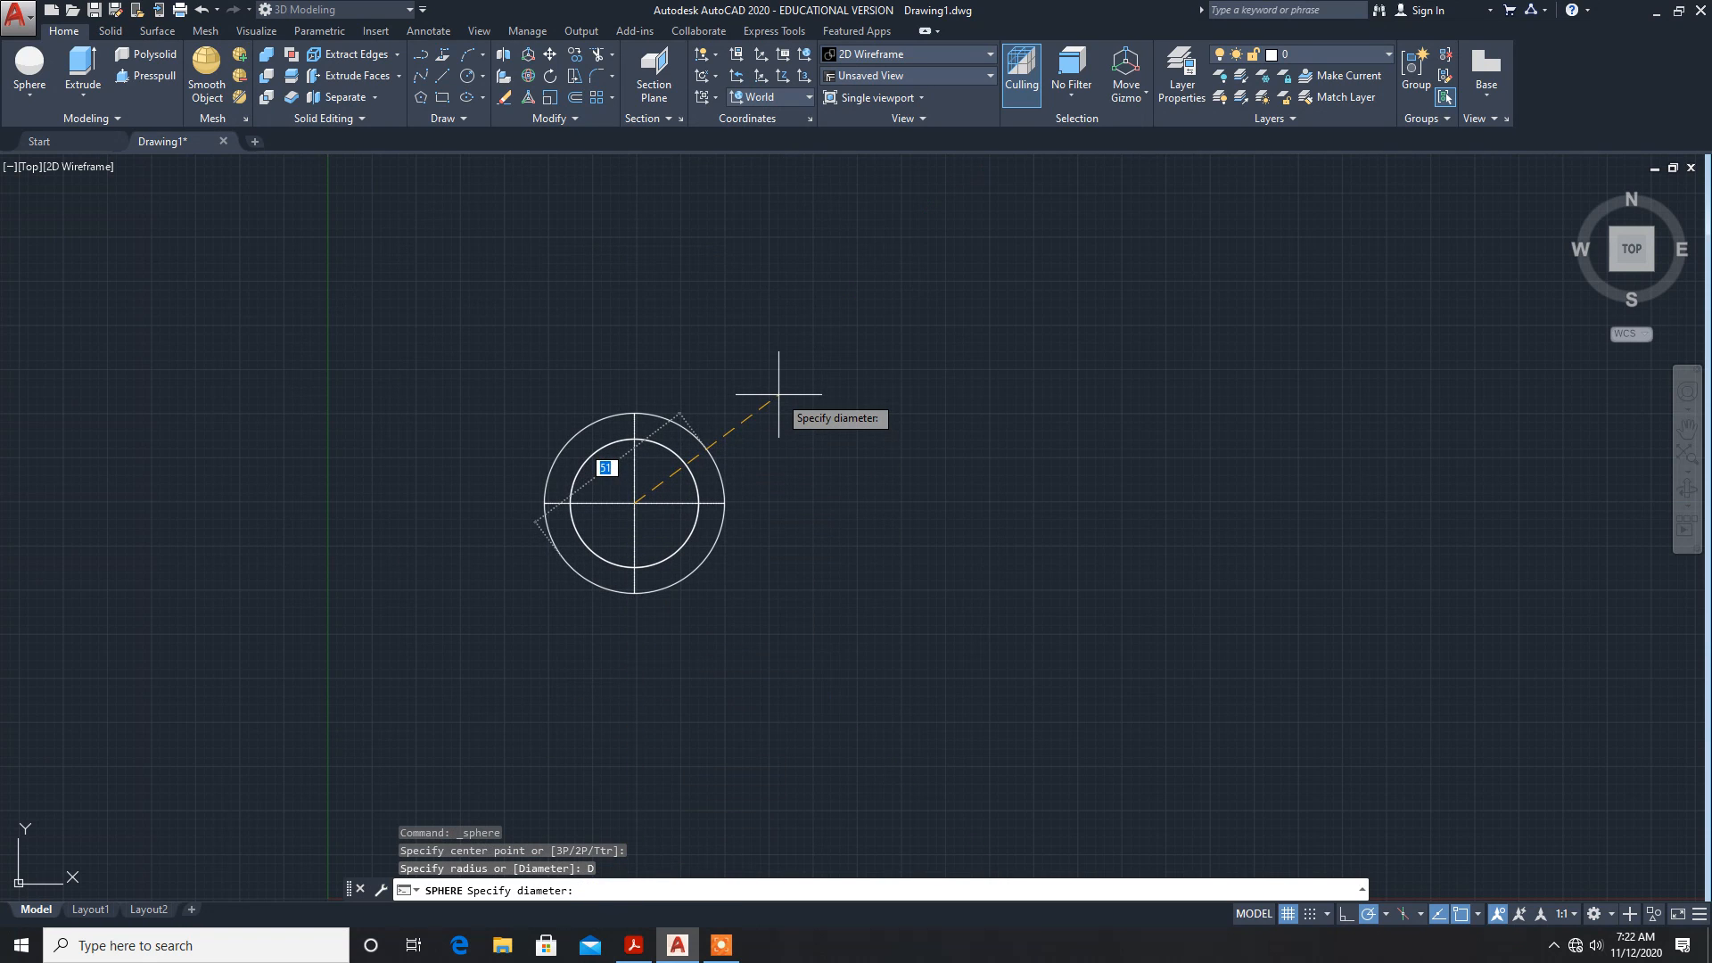
{"action": "type", "text": "30"}
{"action": "key", "text": "Return"}
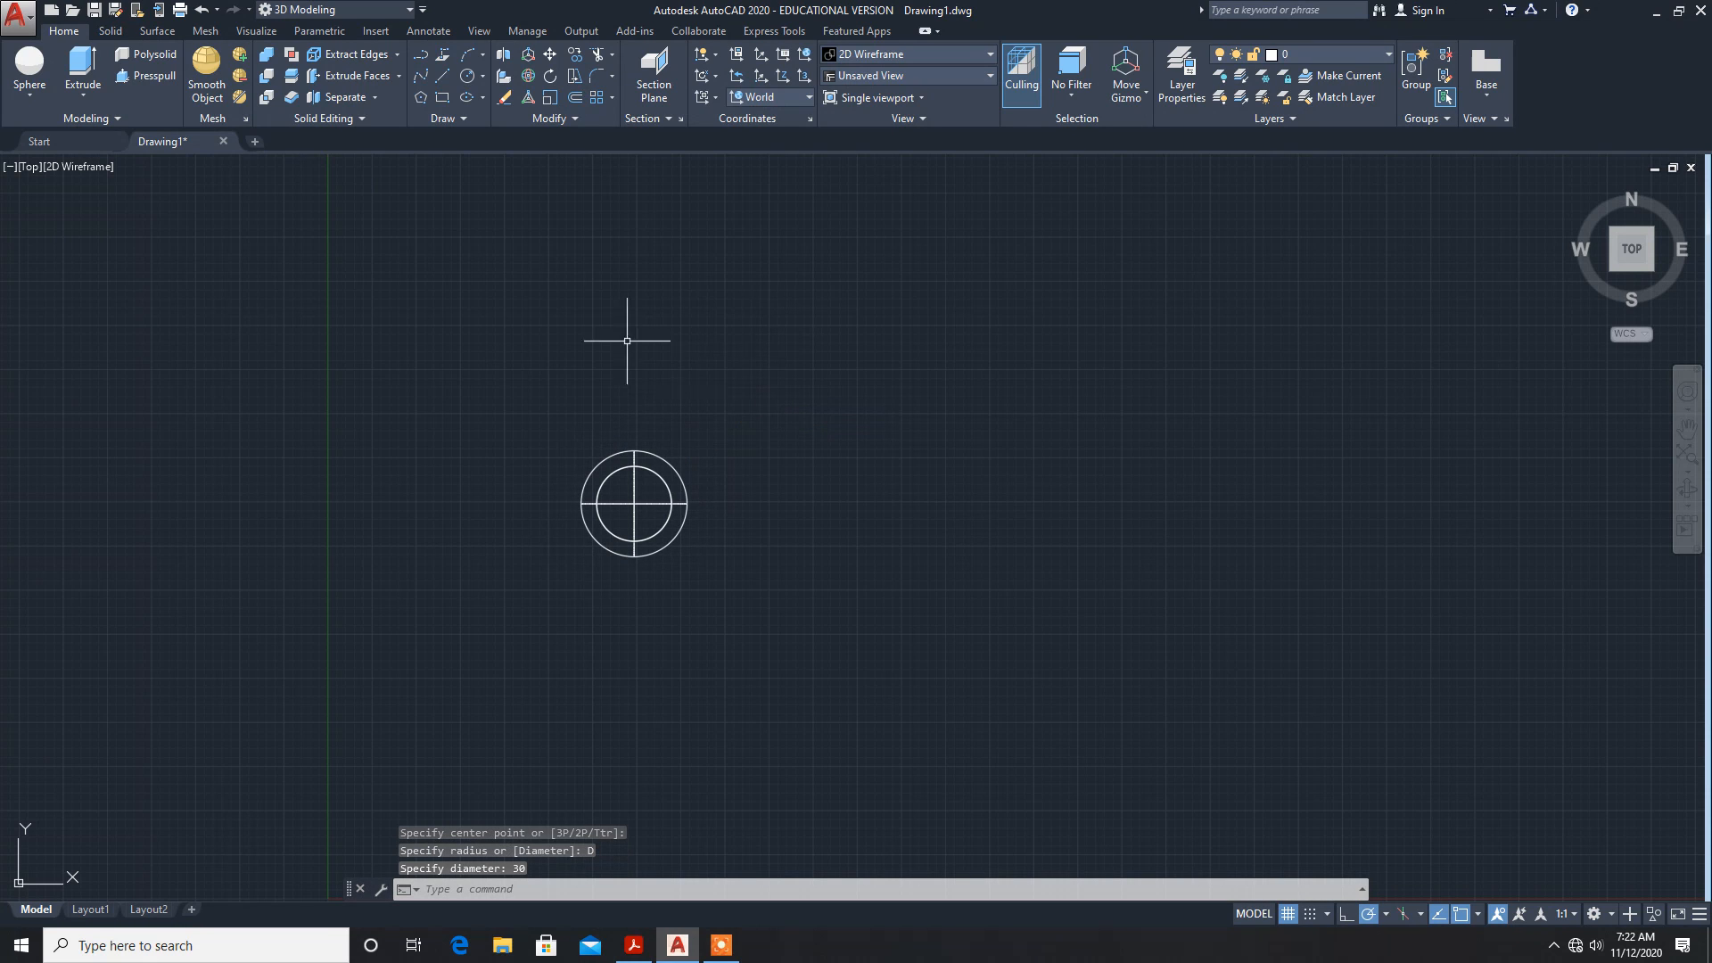
Step: Create a second sphere 30 mm in diameter to the right of the first one, leaving a gap between them
{"action": "left_click", "coordinate": [24, 65]}
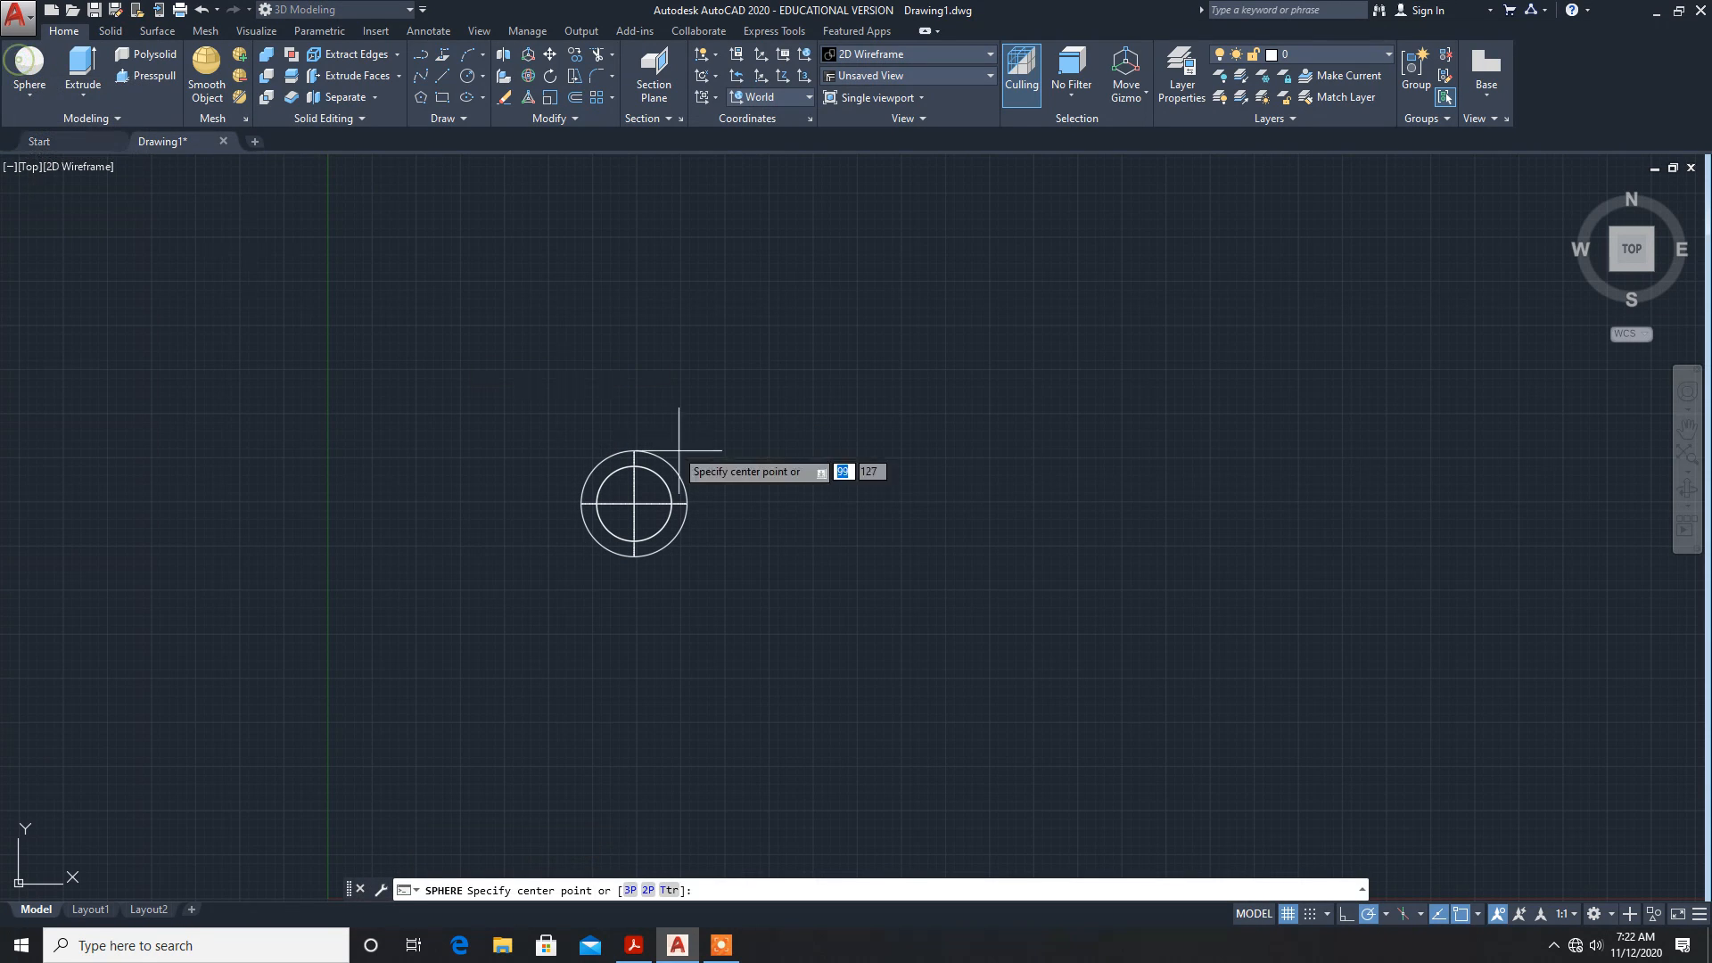
{"action": "left_click", "coordinate": [791, 502]}
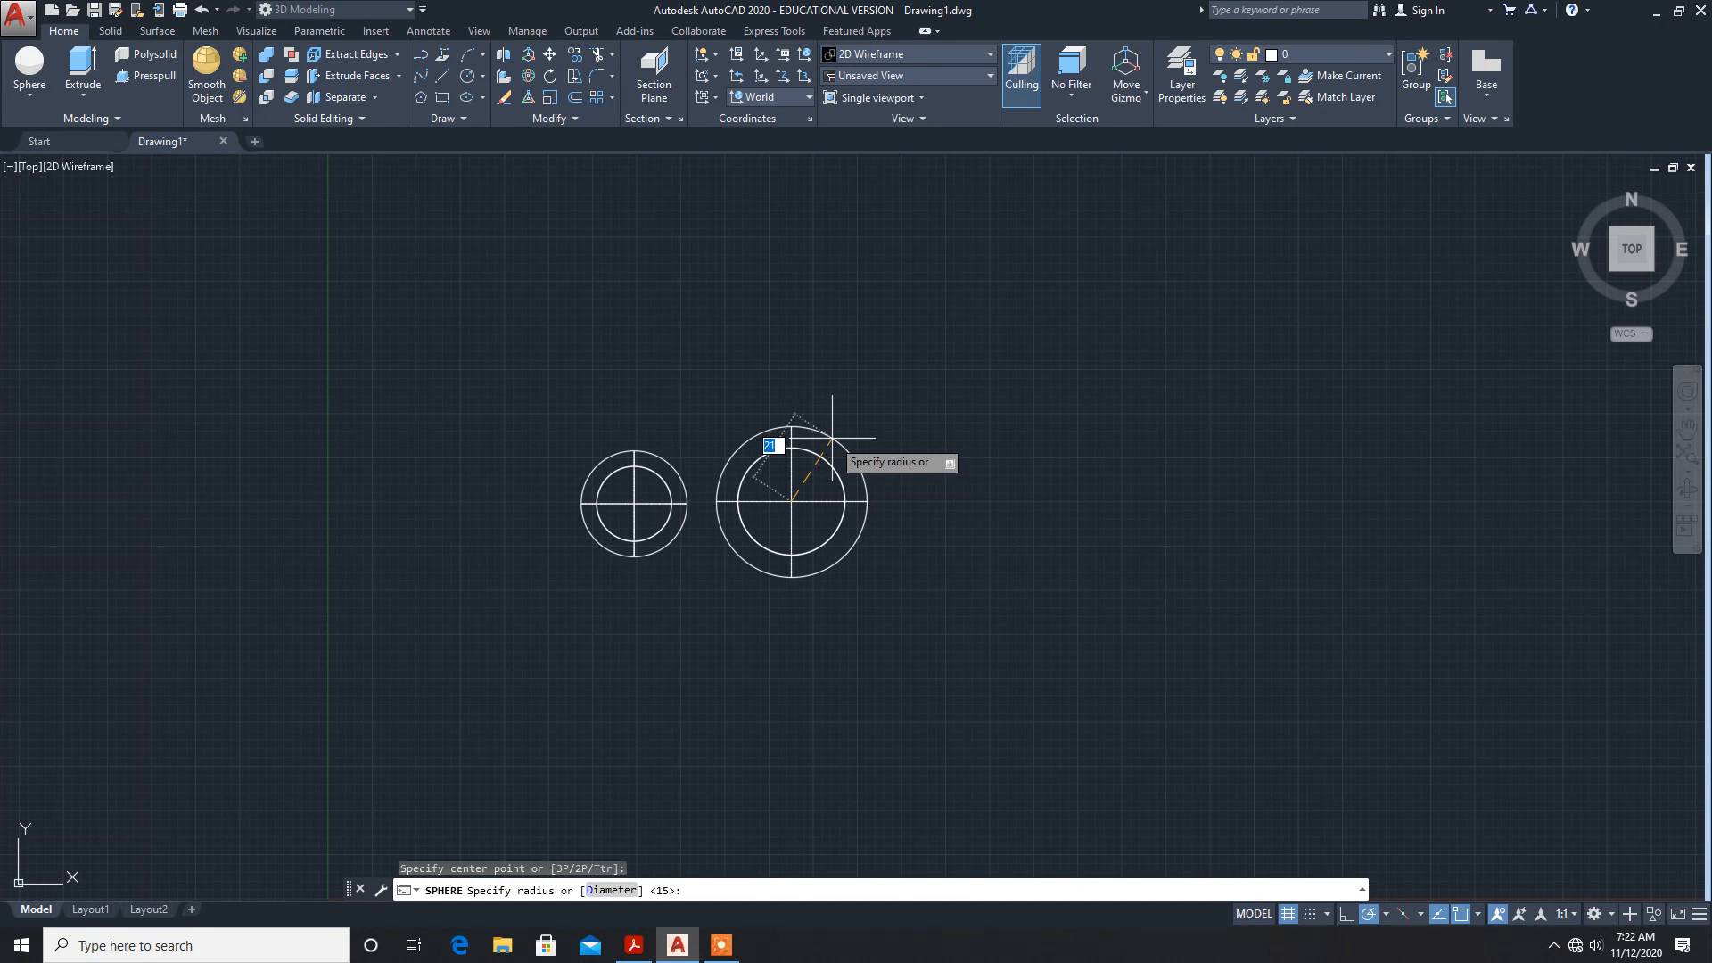
{"action": "type", "text": "d"}
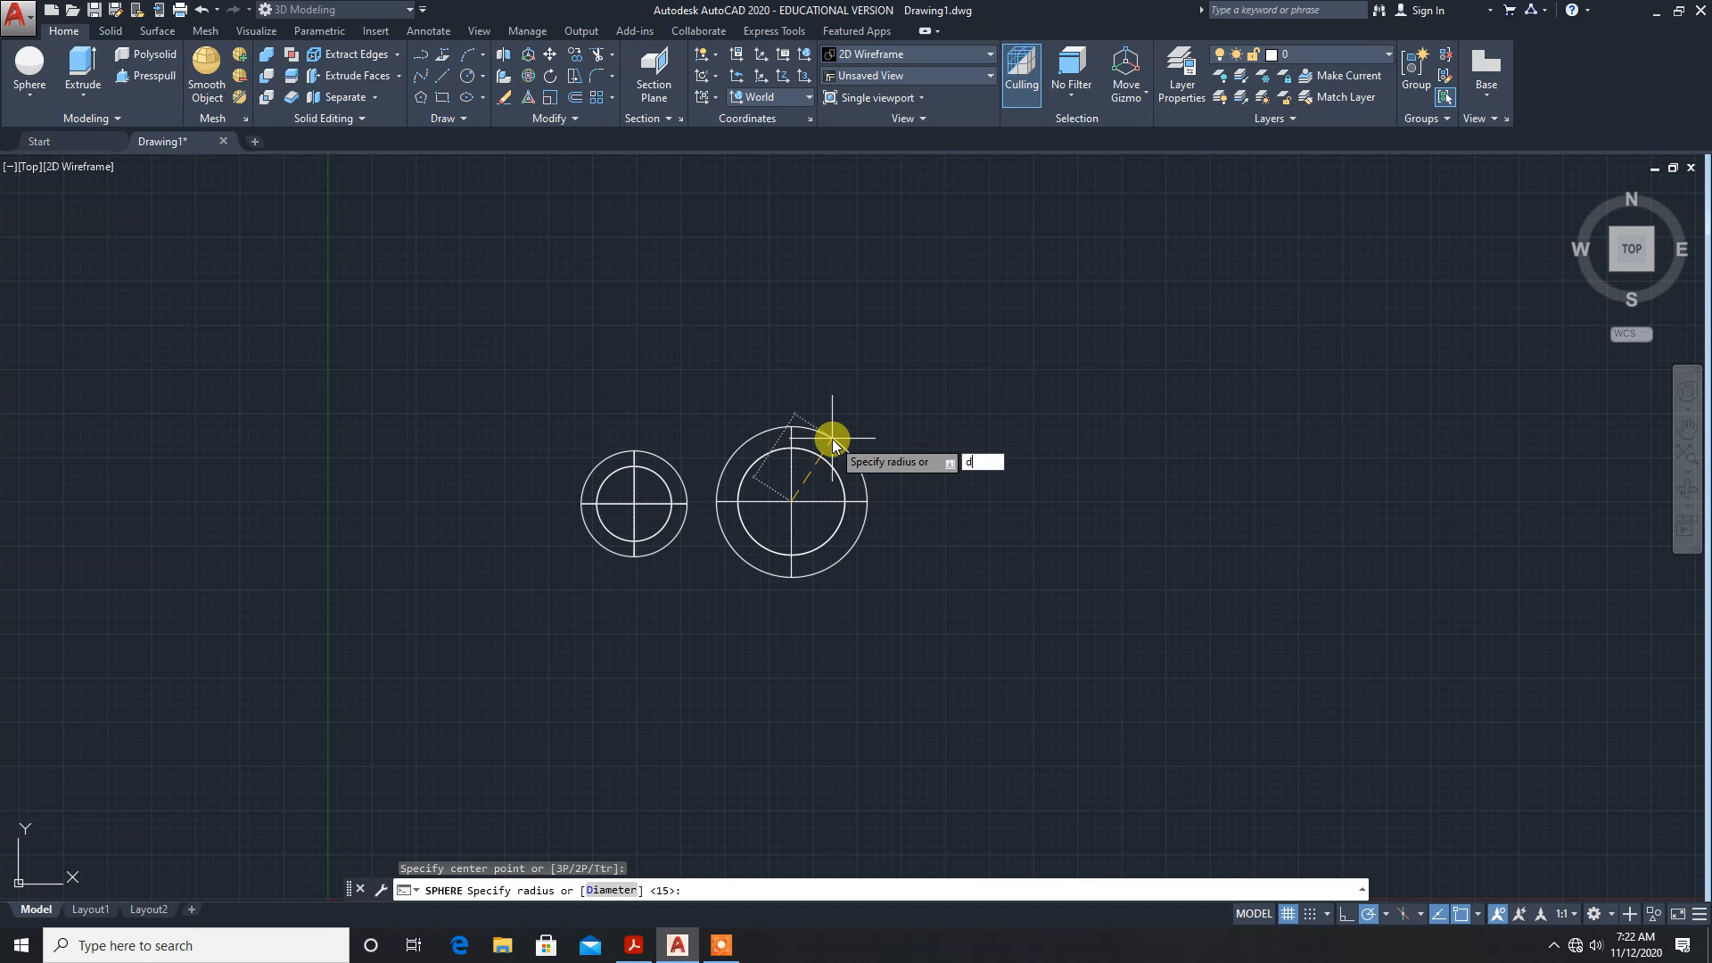
{"action": "key", "text": "Return"}
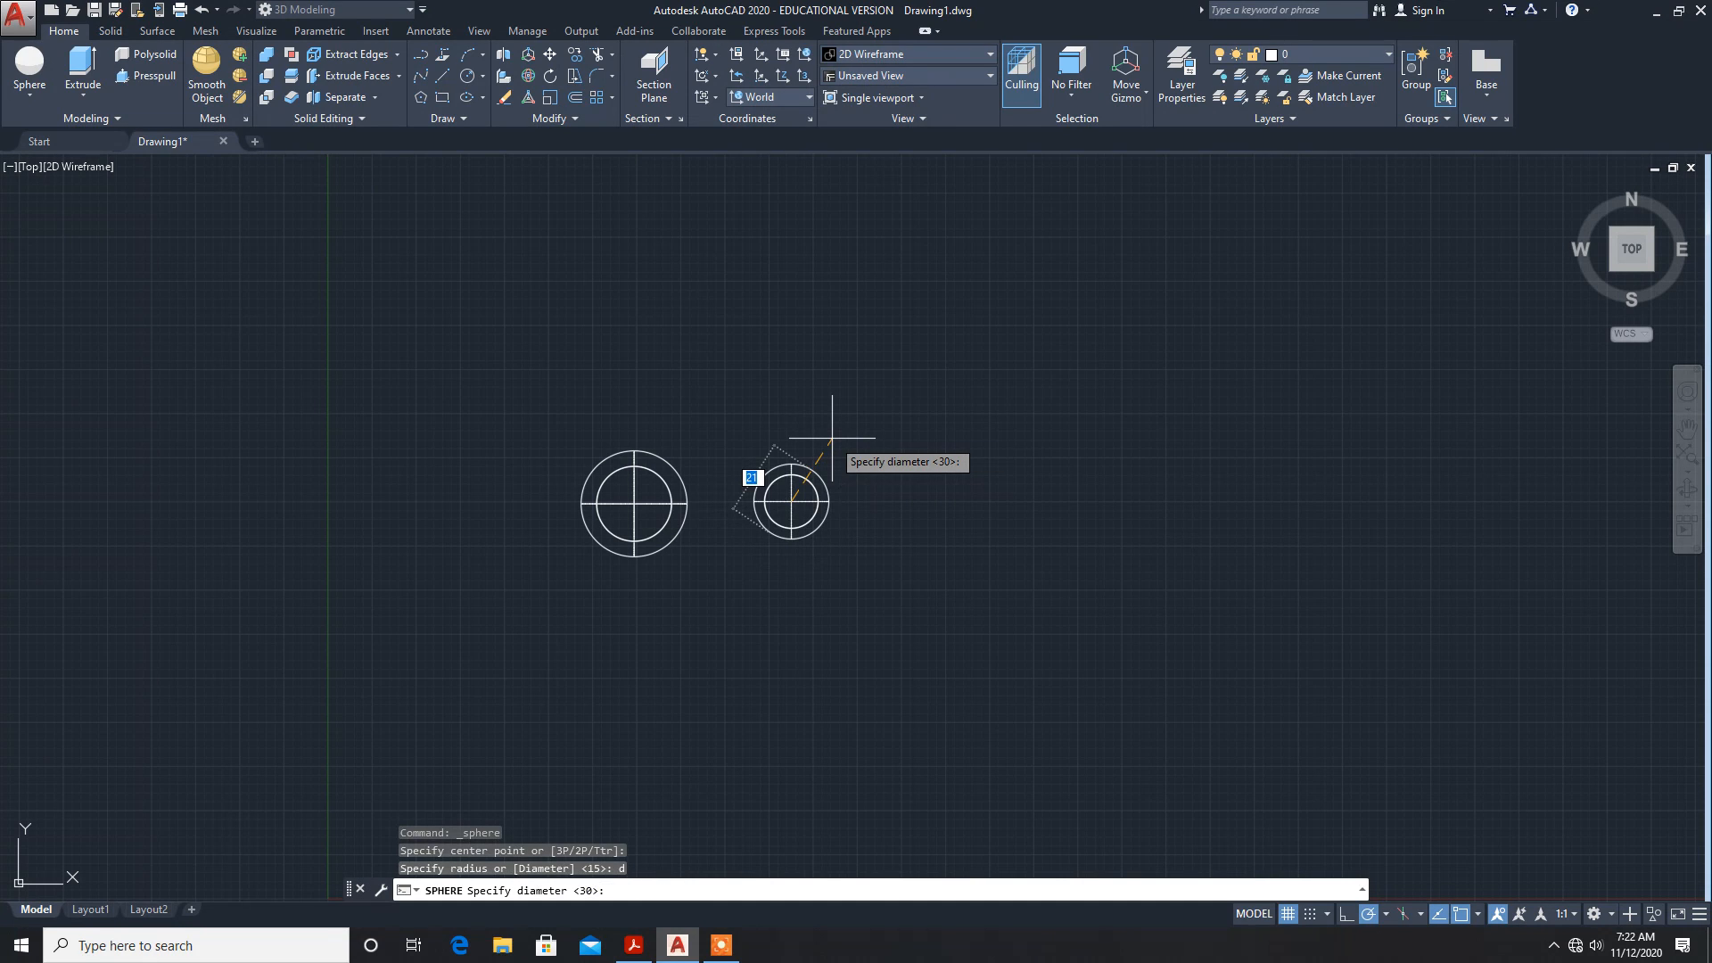
{"action": "key", "text": "Return"}
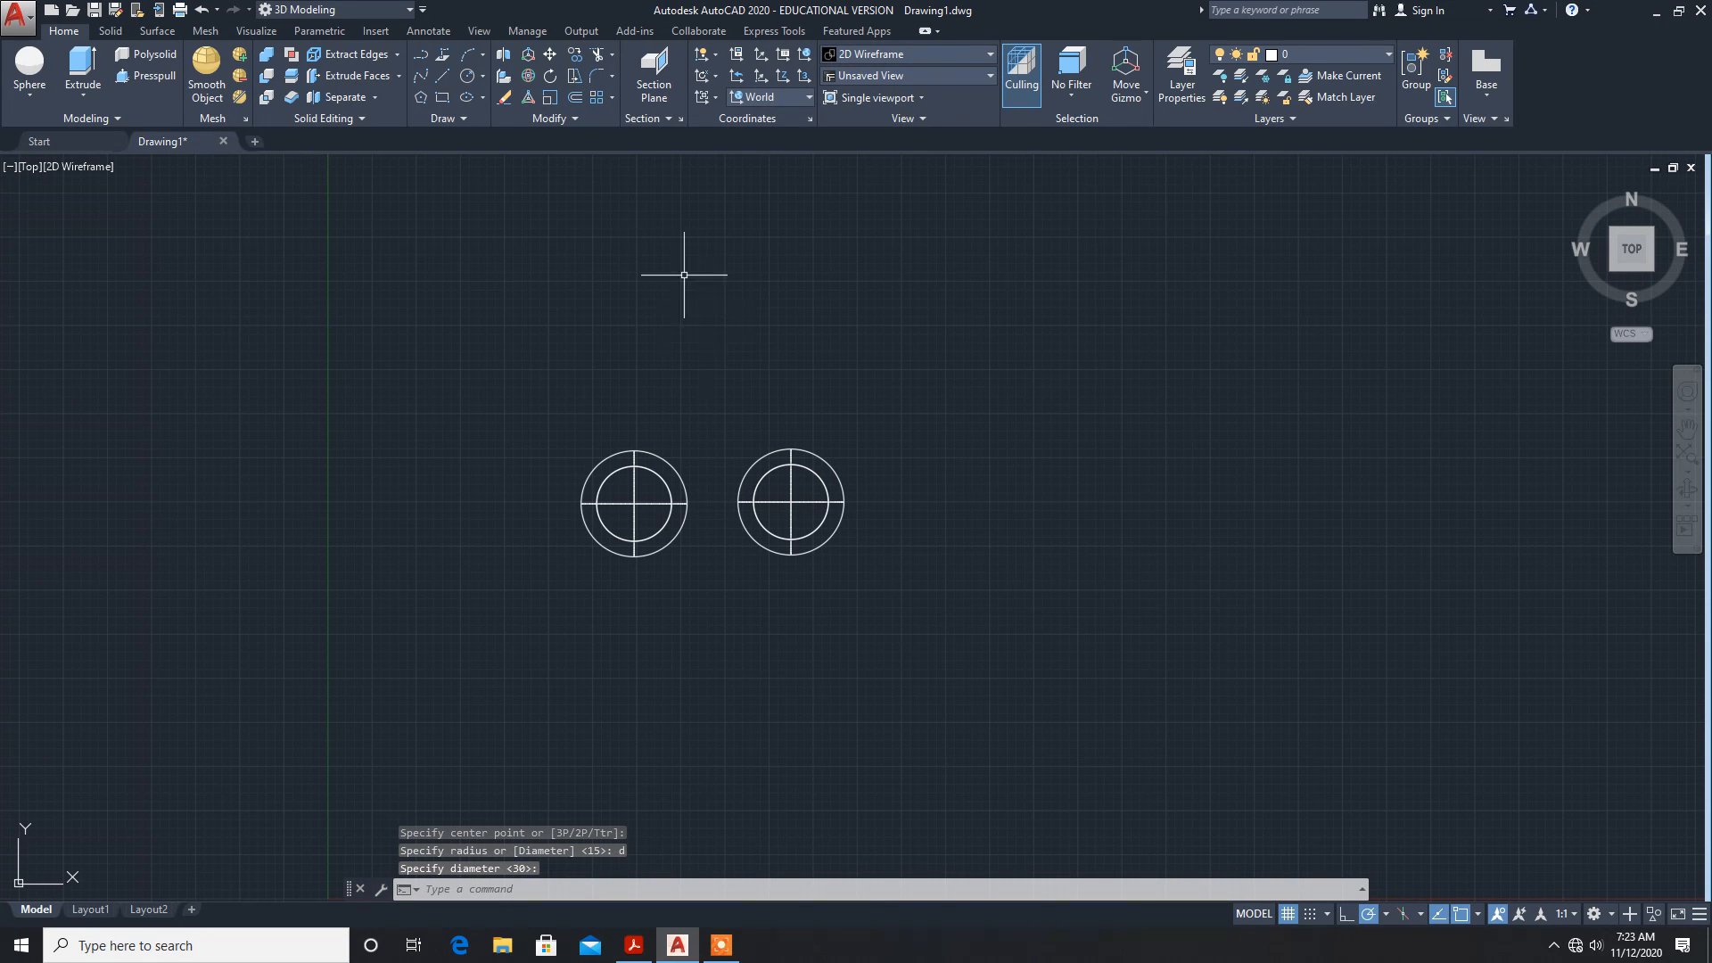
Step: Move the right sphere until it touches the left sphere with their centres level, using all object snap modes
{"action": "left_click", "coordinate": [548, 57]}
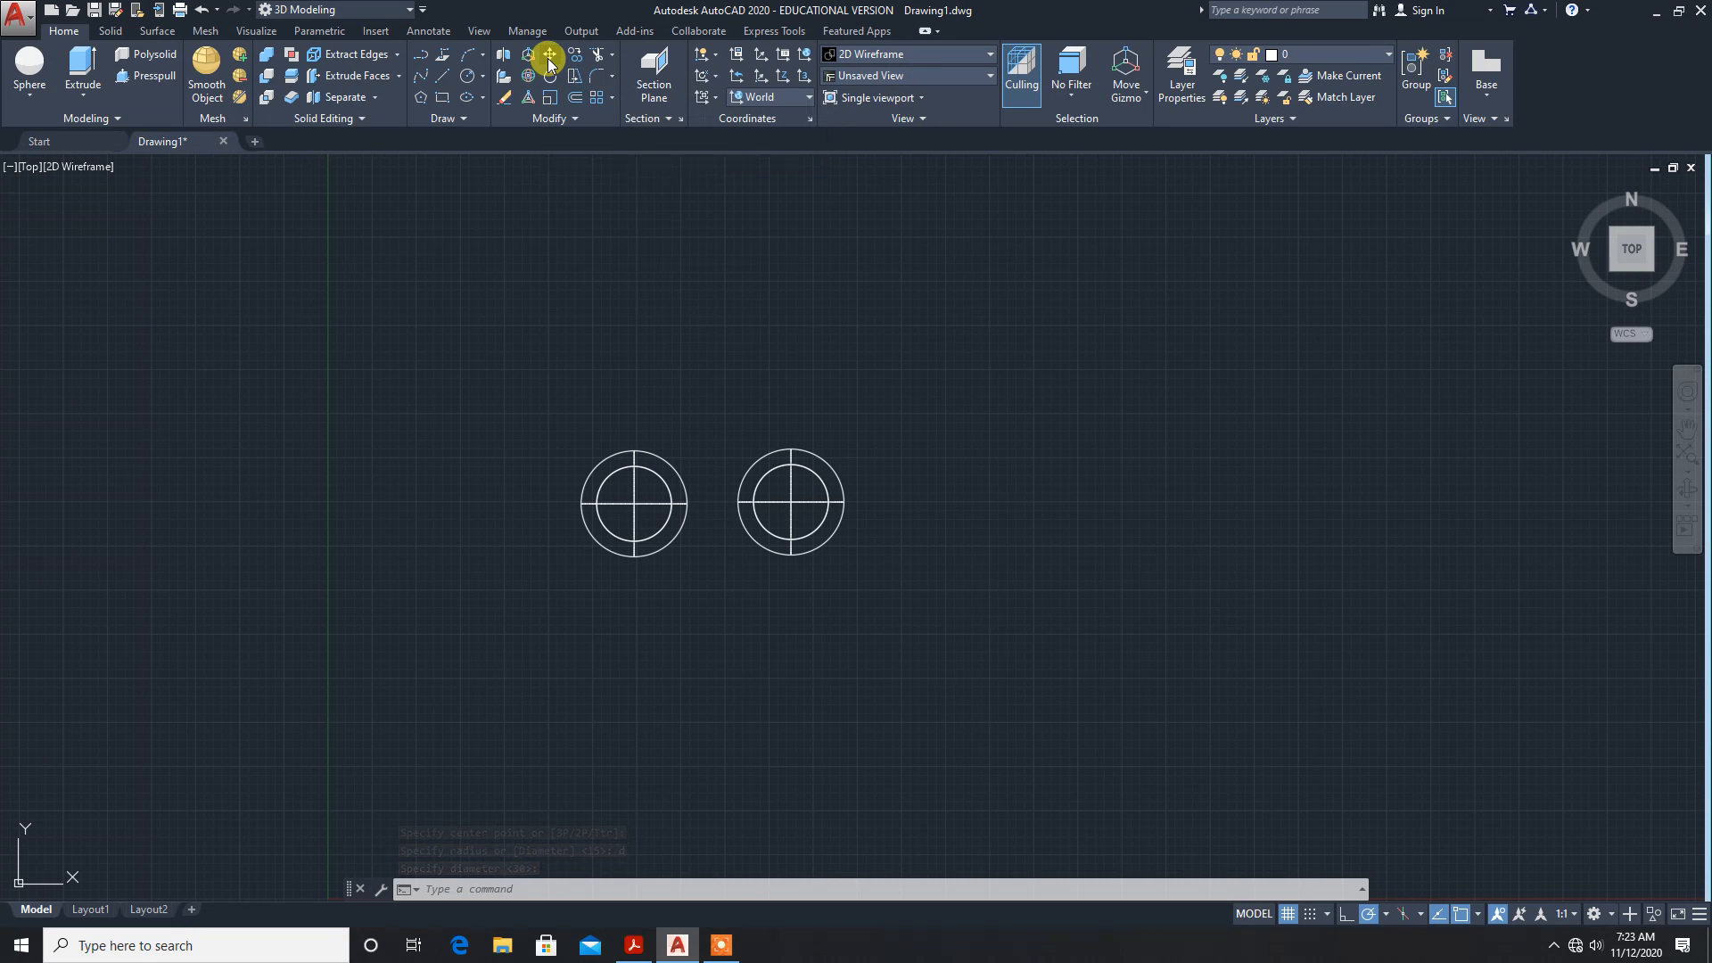
{"action": "left_click", "coordinate": [741, 526]}
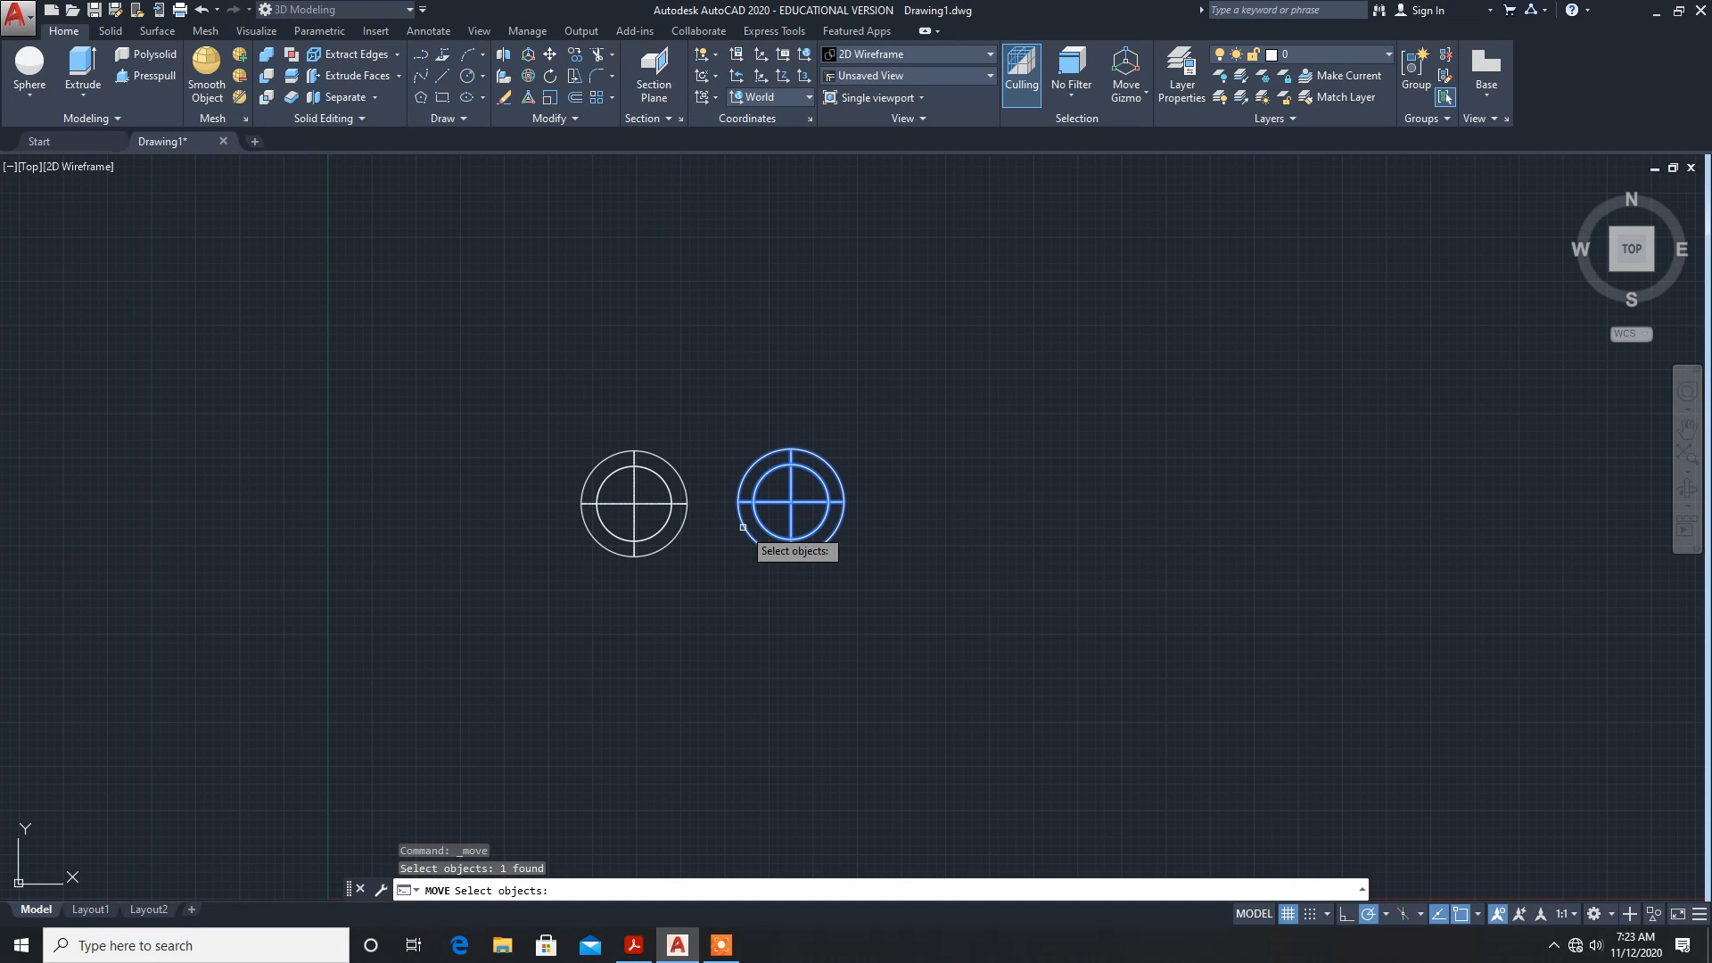
{"action": "key", "text": "Return"}
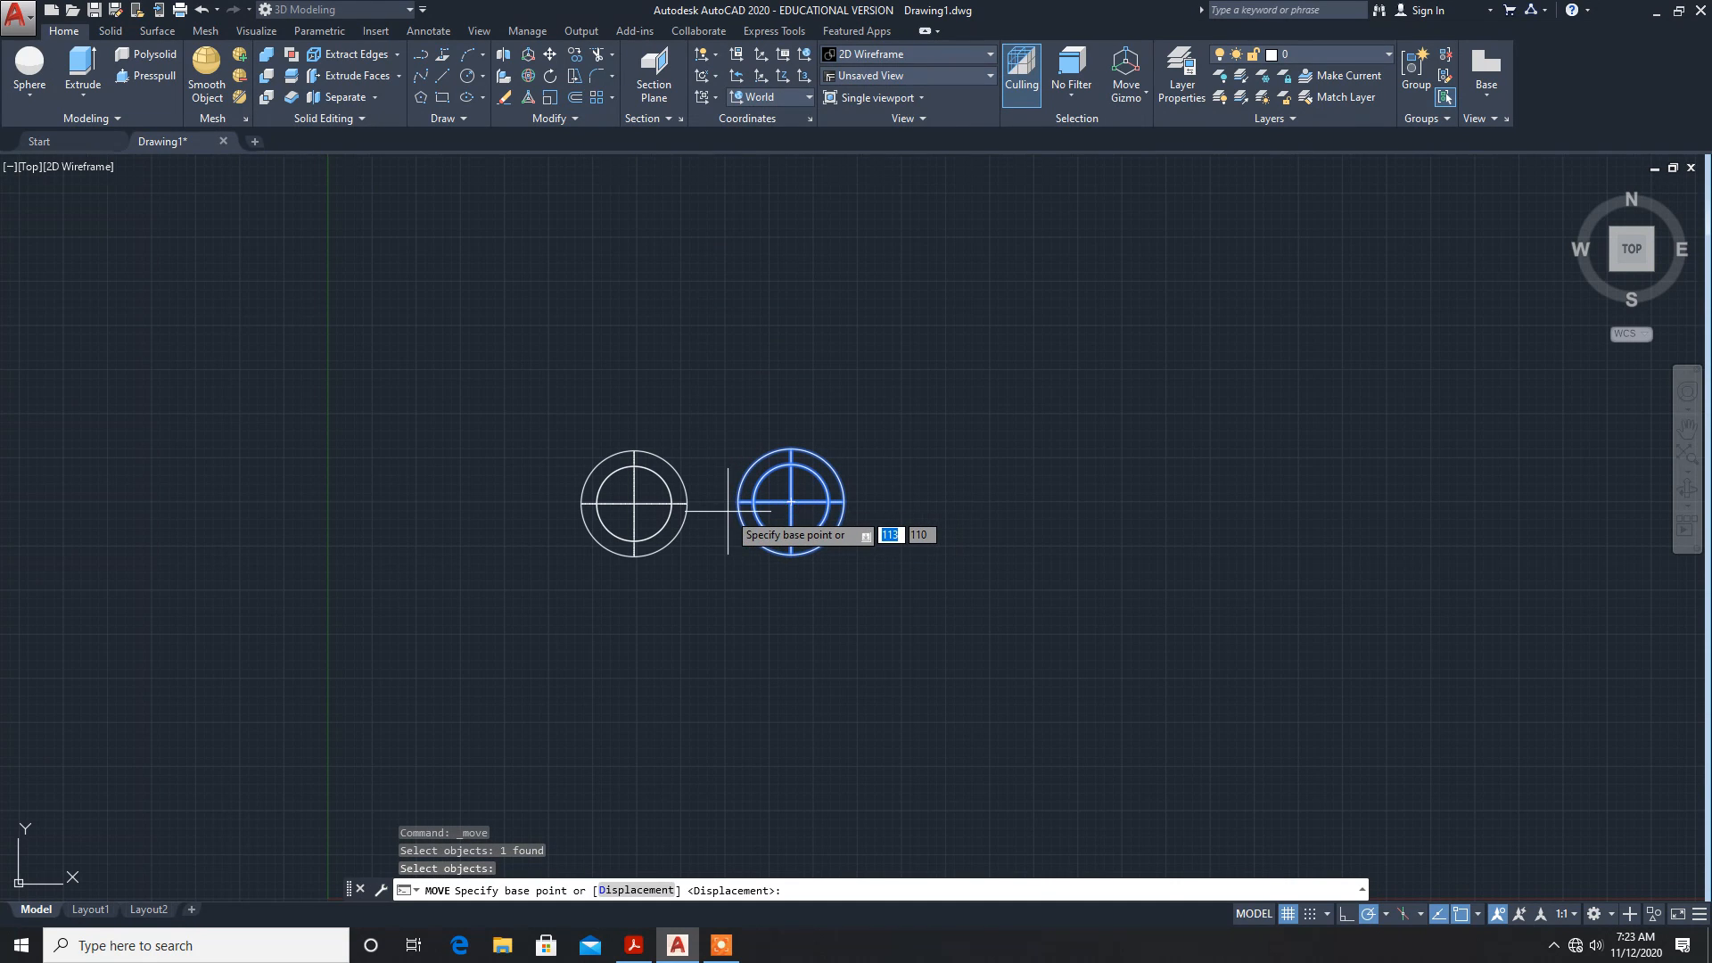
{"action": "scroll", "coordinate": [729, 510], "scroll_direction": "up", "scroll_amount": 8}
{"action": "scroll", "coordinate": [729, 510], "scroll_direction": "up", "scroll_amount": 2}
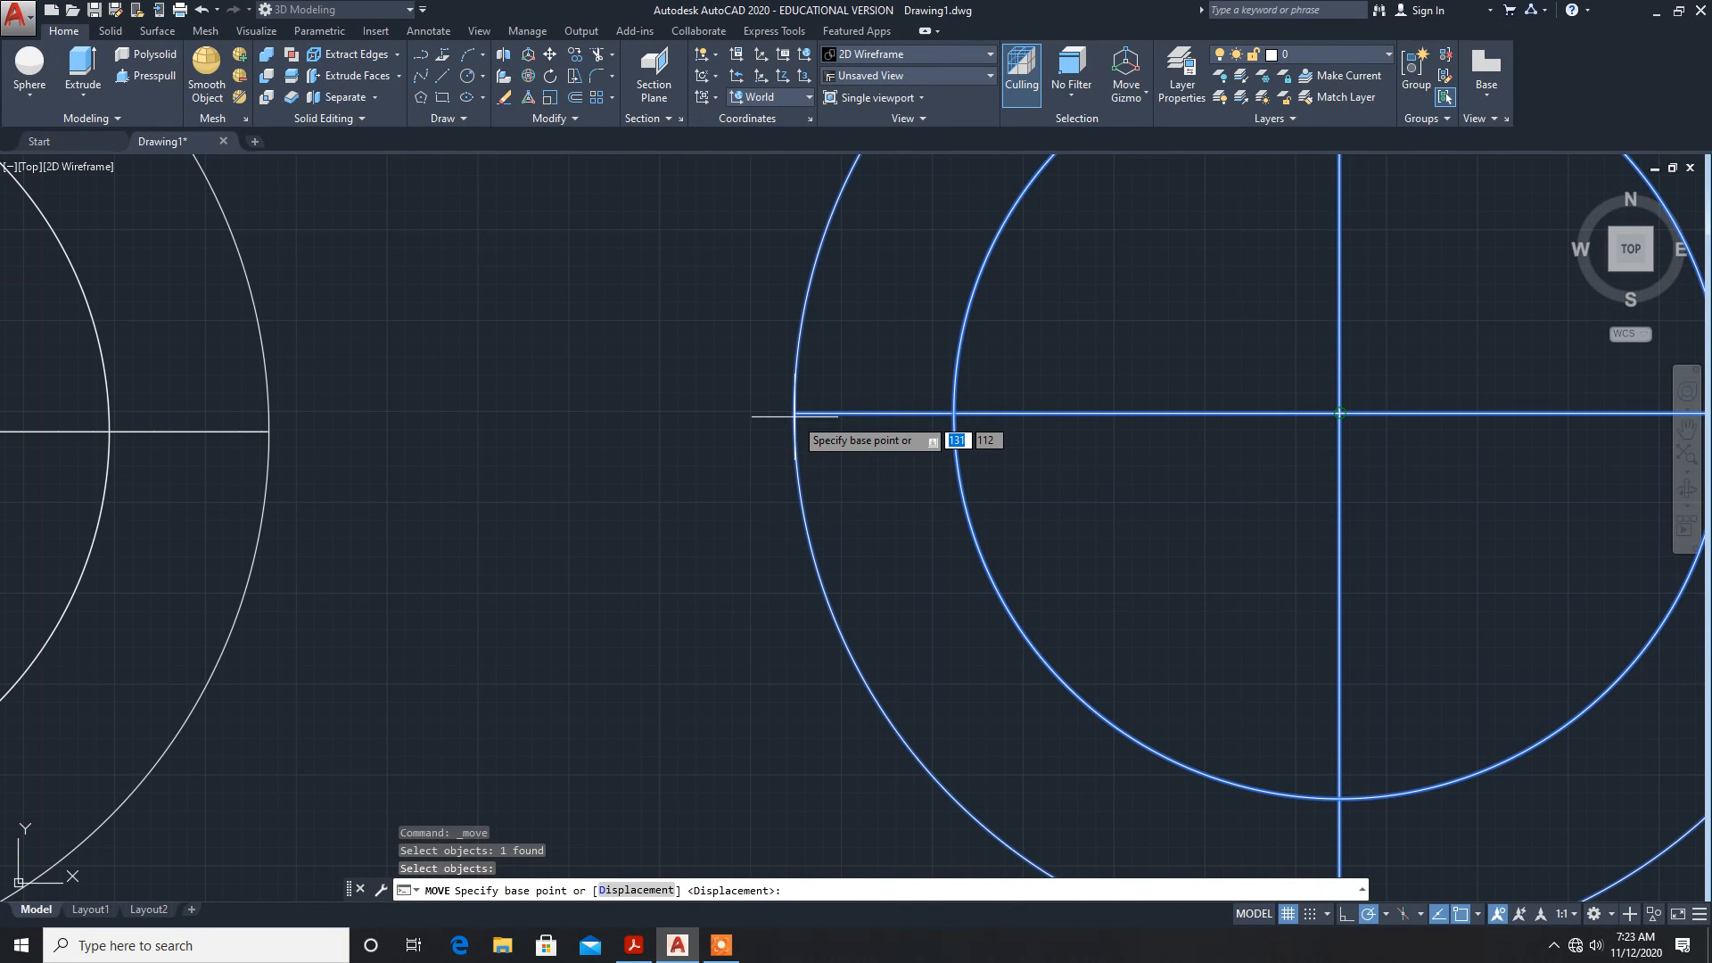
{"action": "left_click", "coordinate": [1477, 915]}
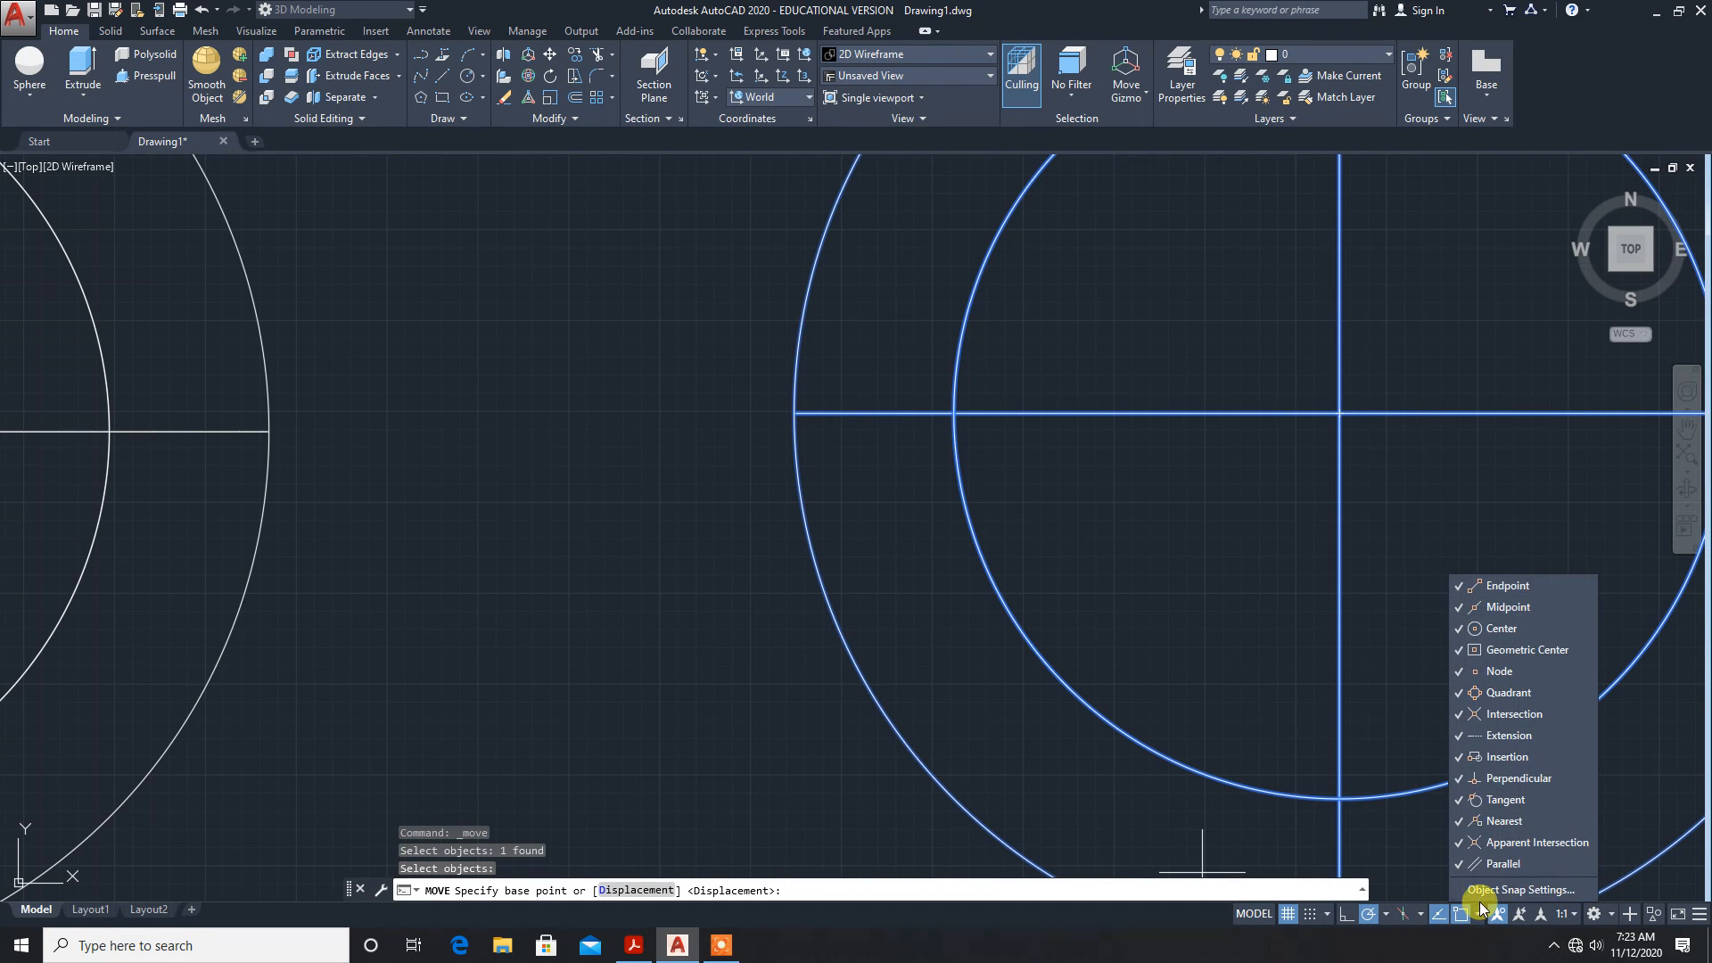
{"action": "left_click", "coordinate": [1478, 891]}
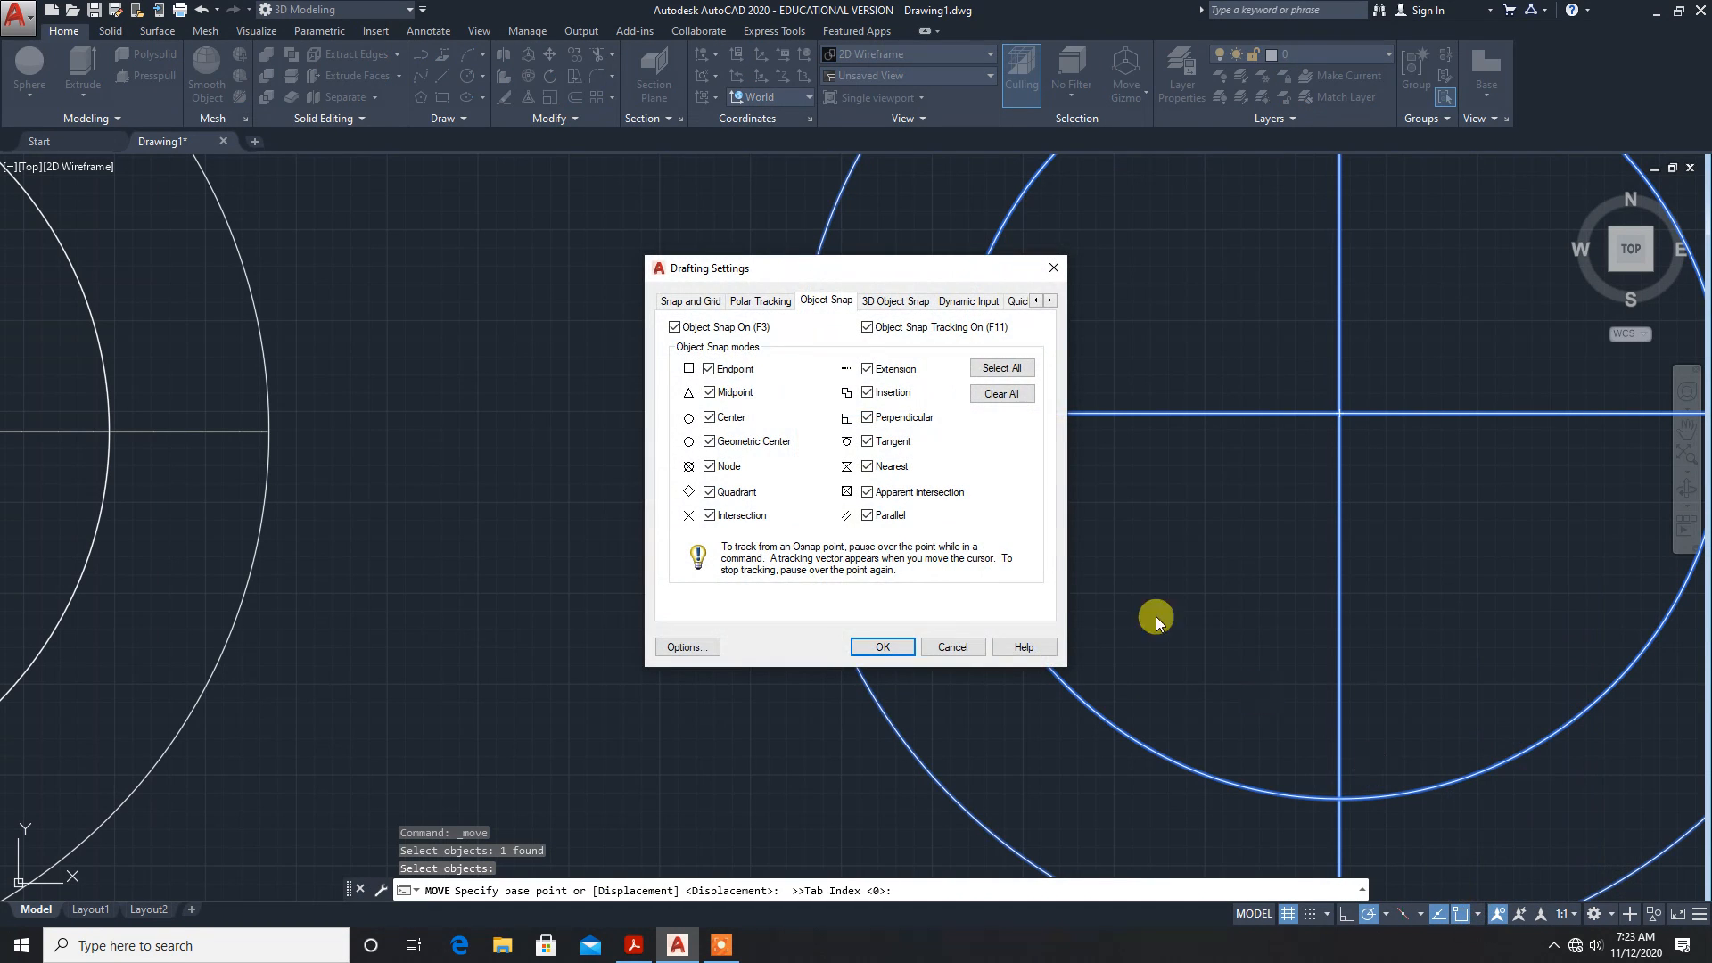
{"action": "left_click", "coordinate": [1001, 368]}
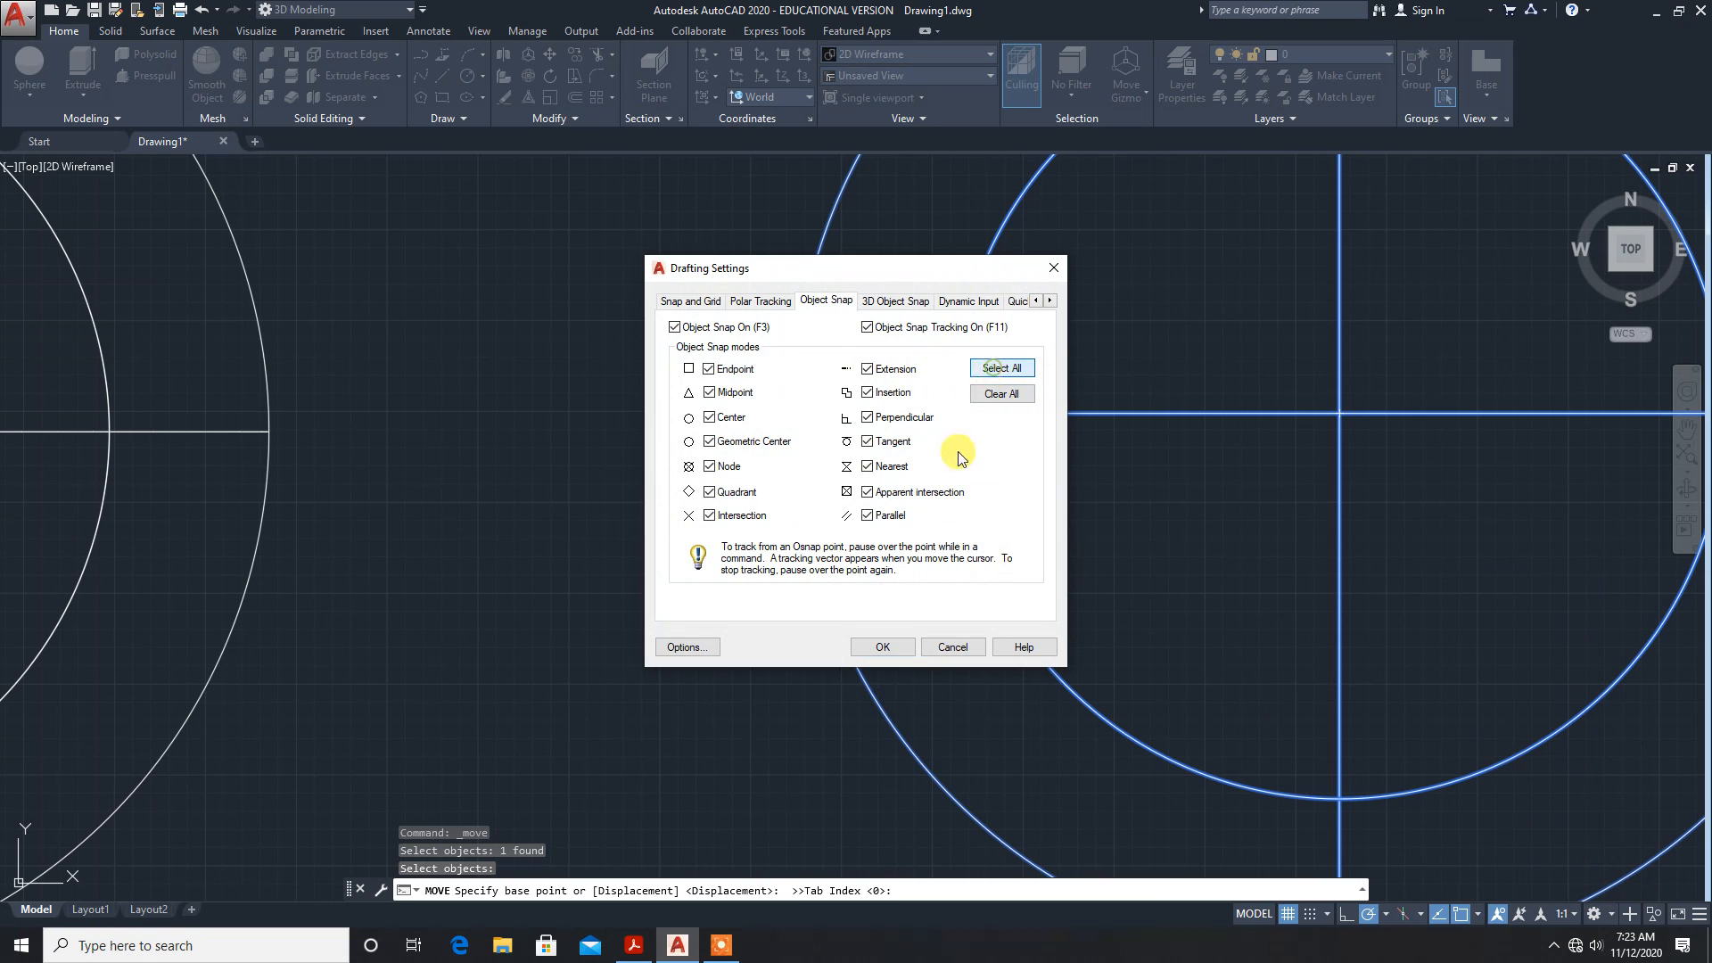
{"action": "left_click", "coordinate": [885, 656]}
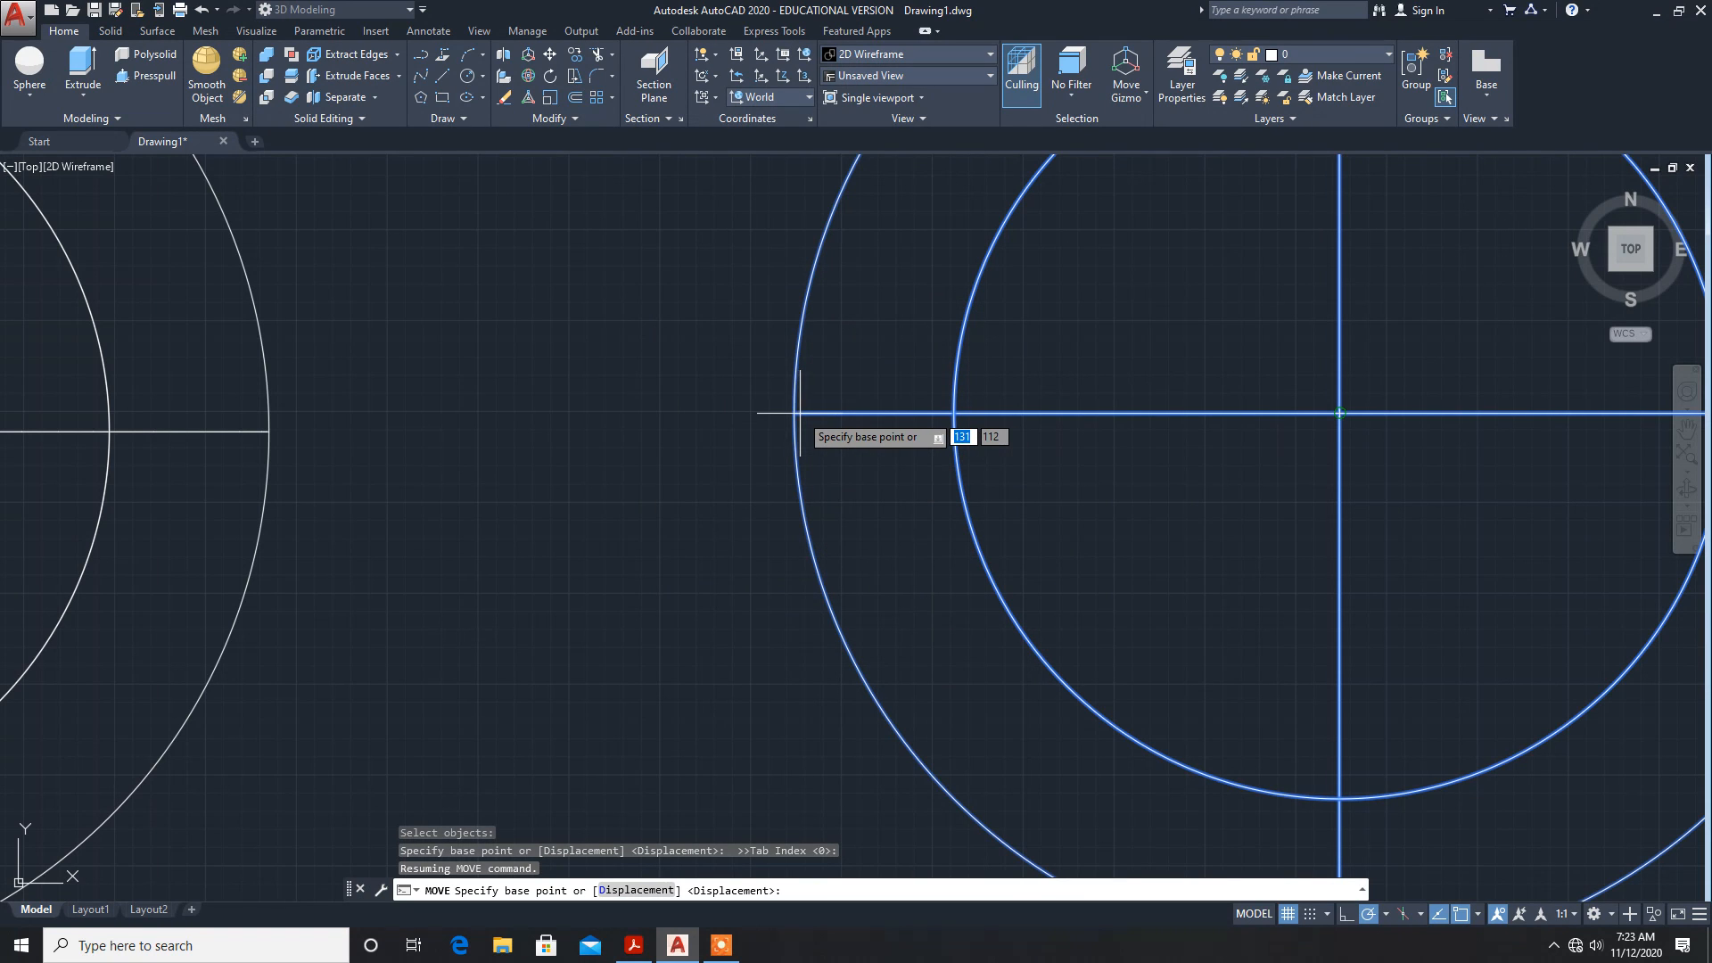
{"action": "left_click", "coordinate": [794, 413]}
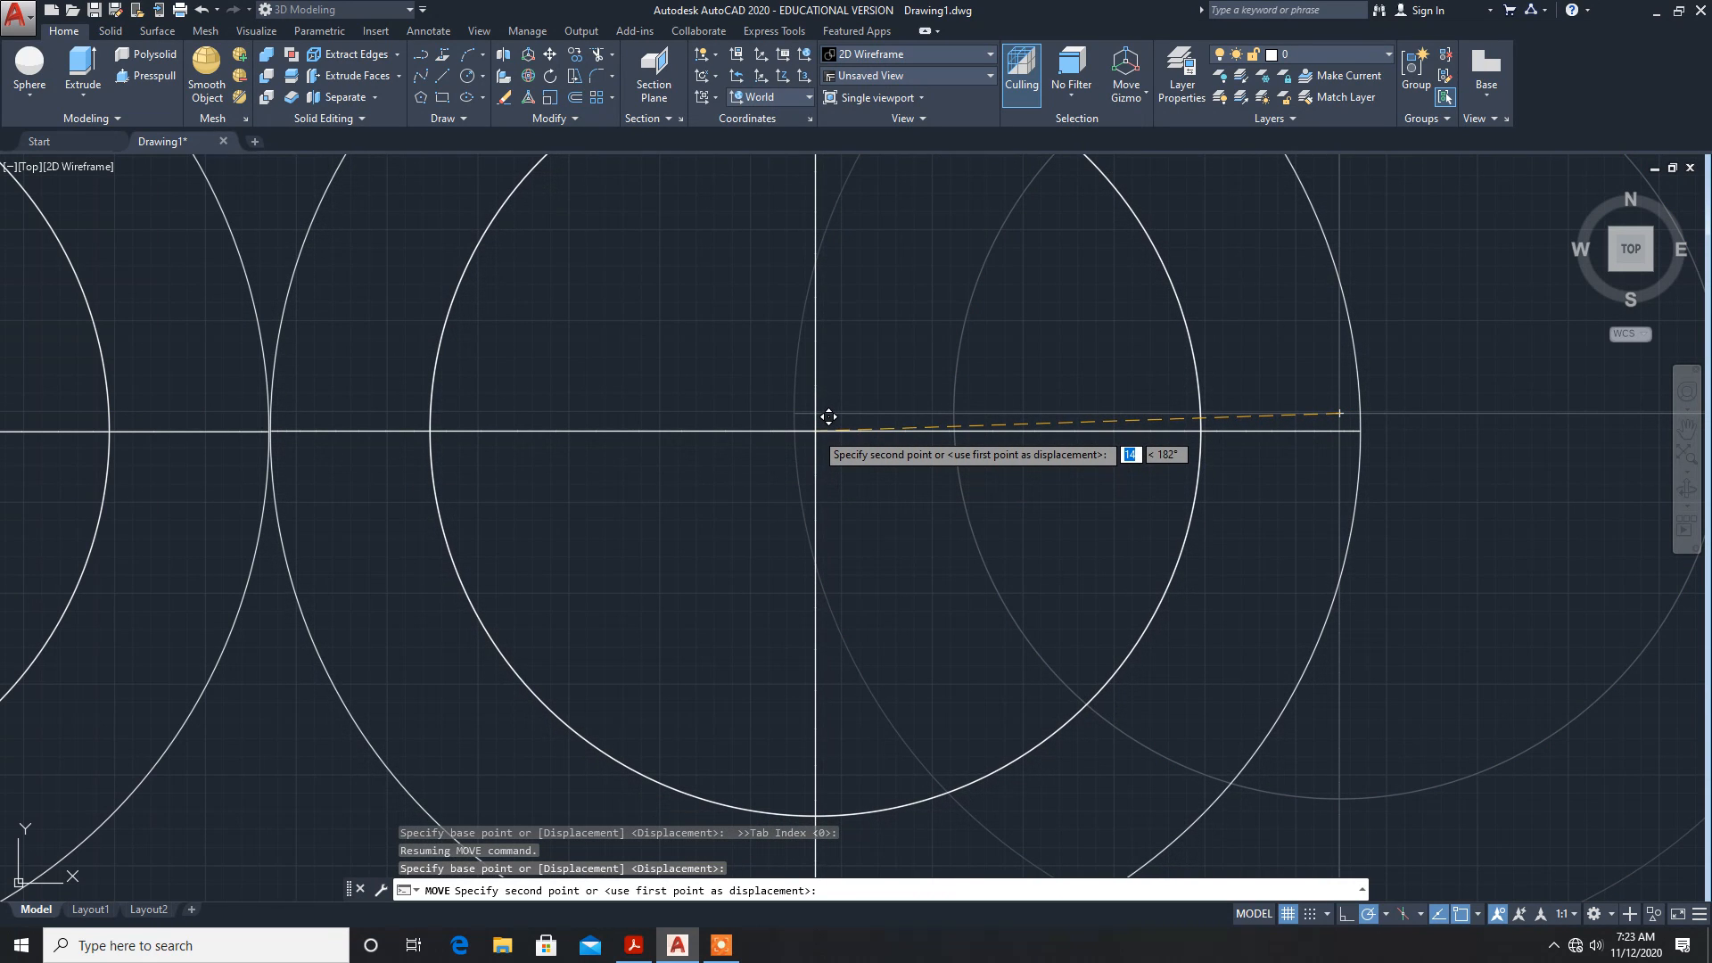
{"action": "left_click", "coordinate": [828, 416]}
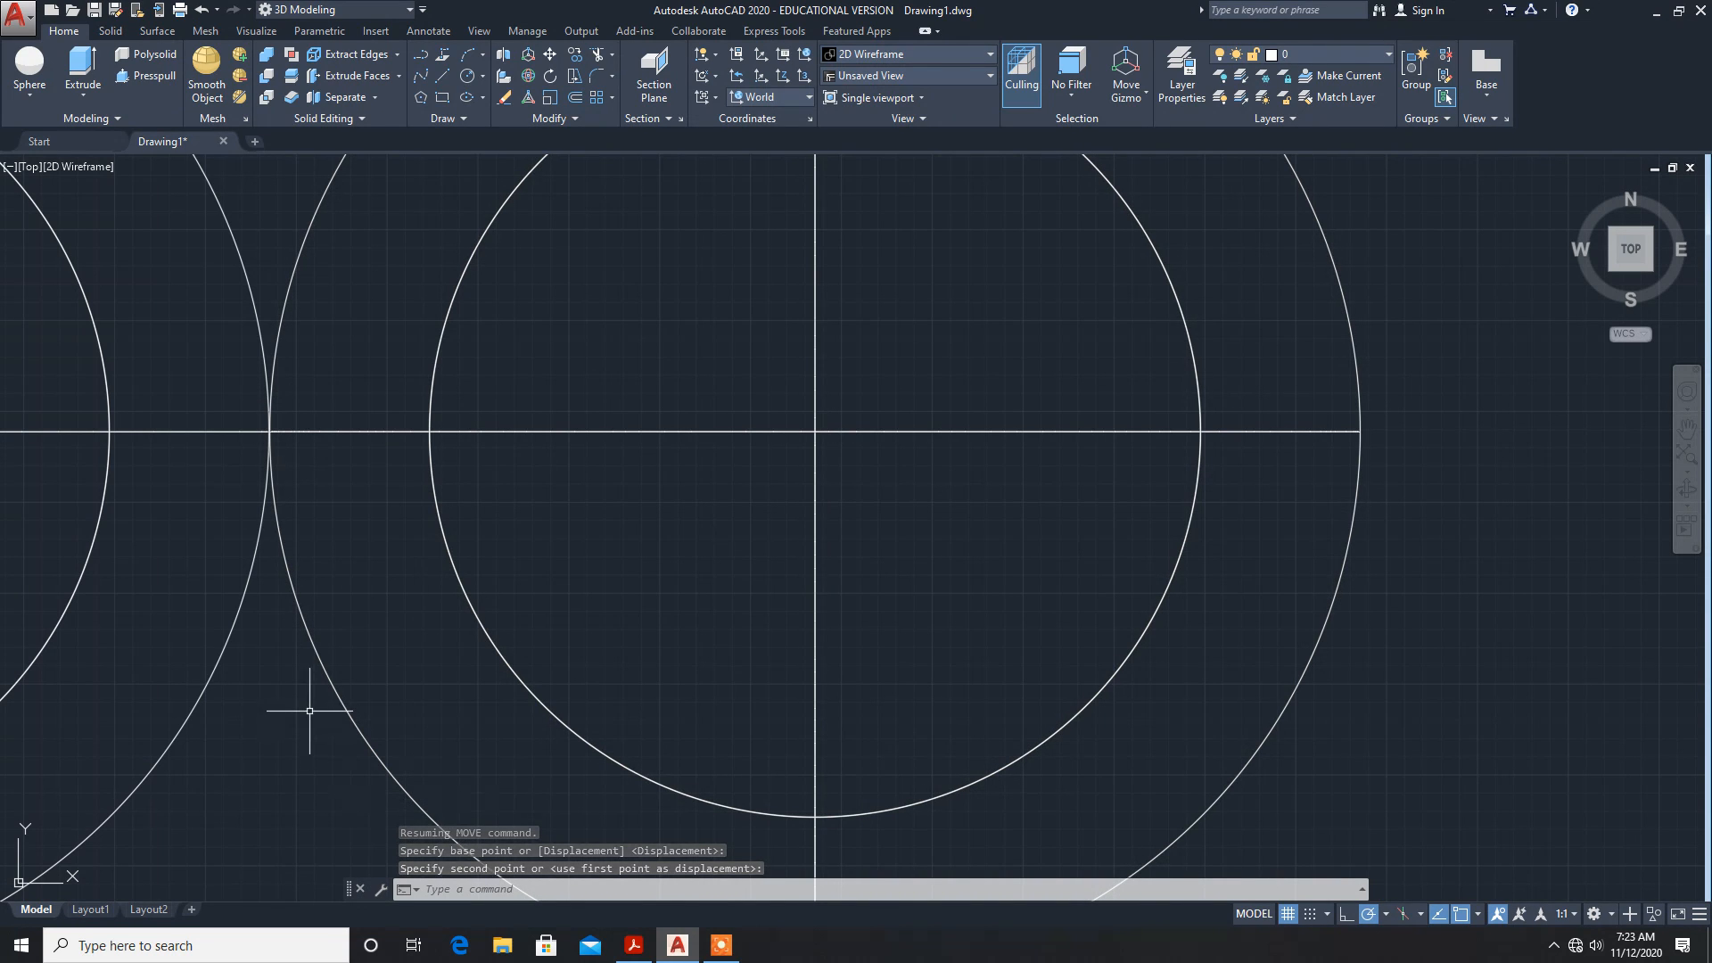
{"action": "scroll", "coordinate": [341, 738], "scroll_direction": "down", "scroll_amount": 2}
{"action": "scroll", "coordinate": [344, 725], "scroll_direction": "down", "scroll_amount": 4}
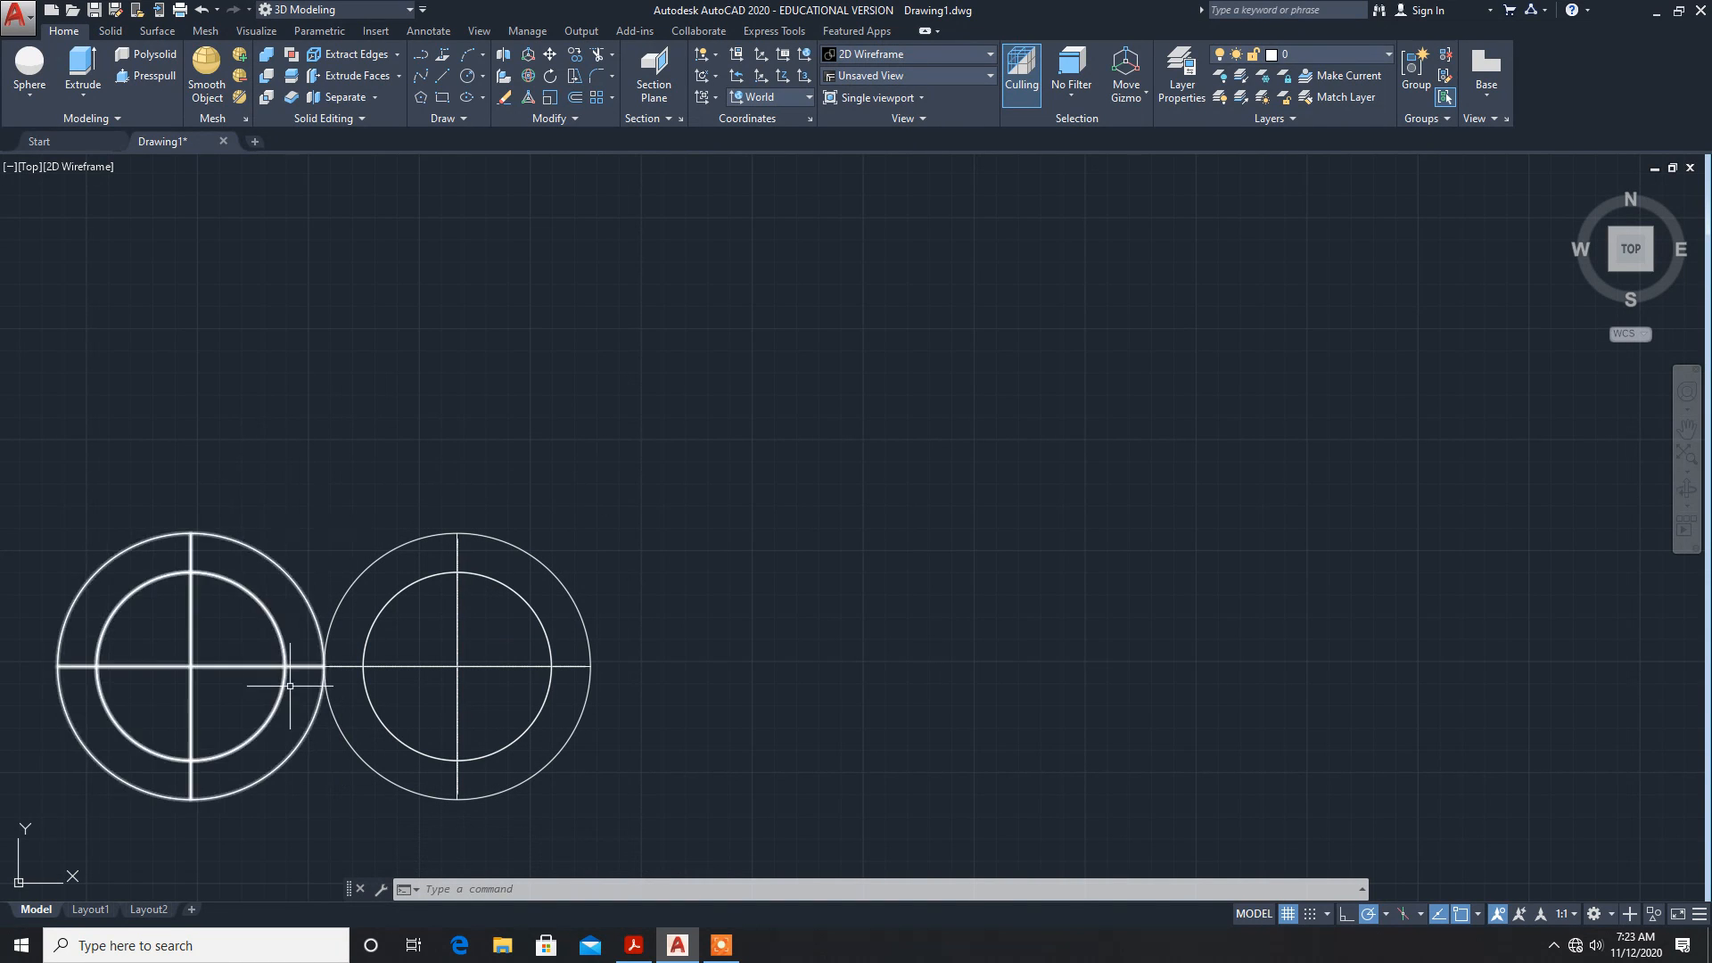
Step: Consult problem 4 in the exercise PDF in Acrobat Reader and return to the sphere model in AutoCAD
{"action": "left_click", "coordinate": [634, 945]}
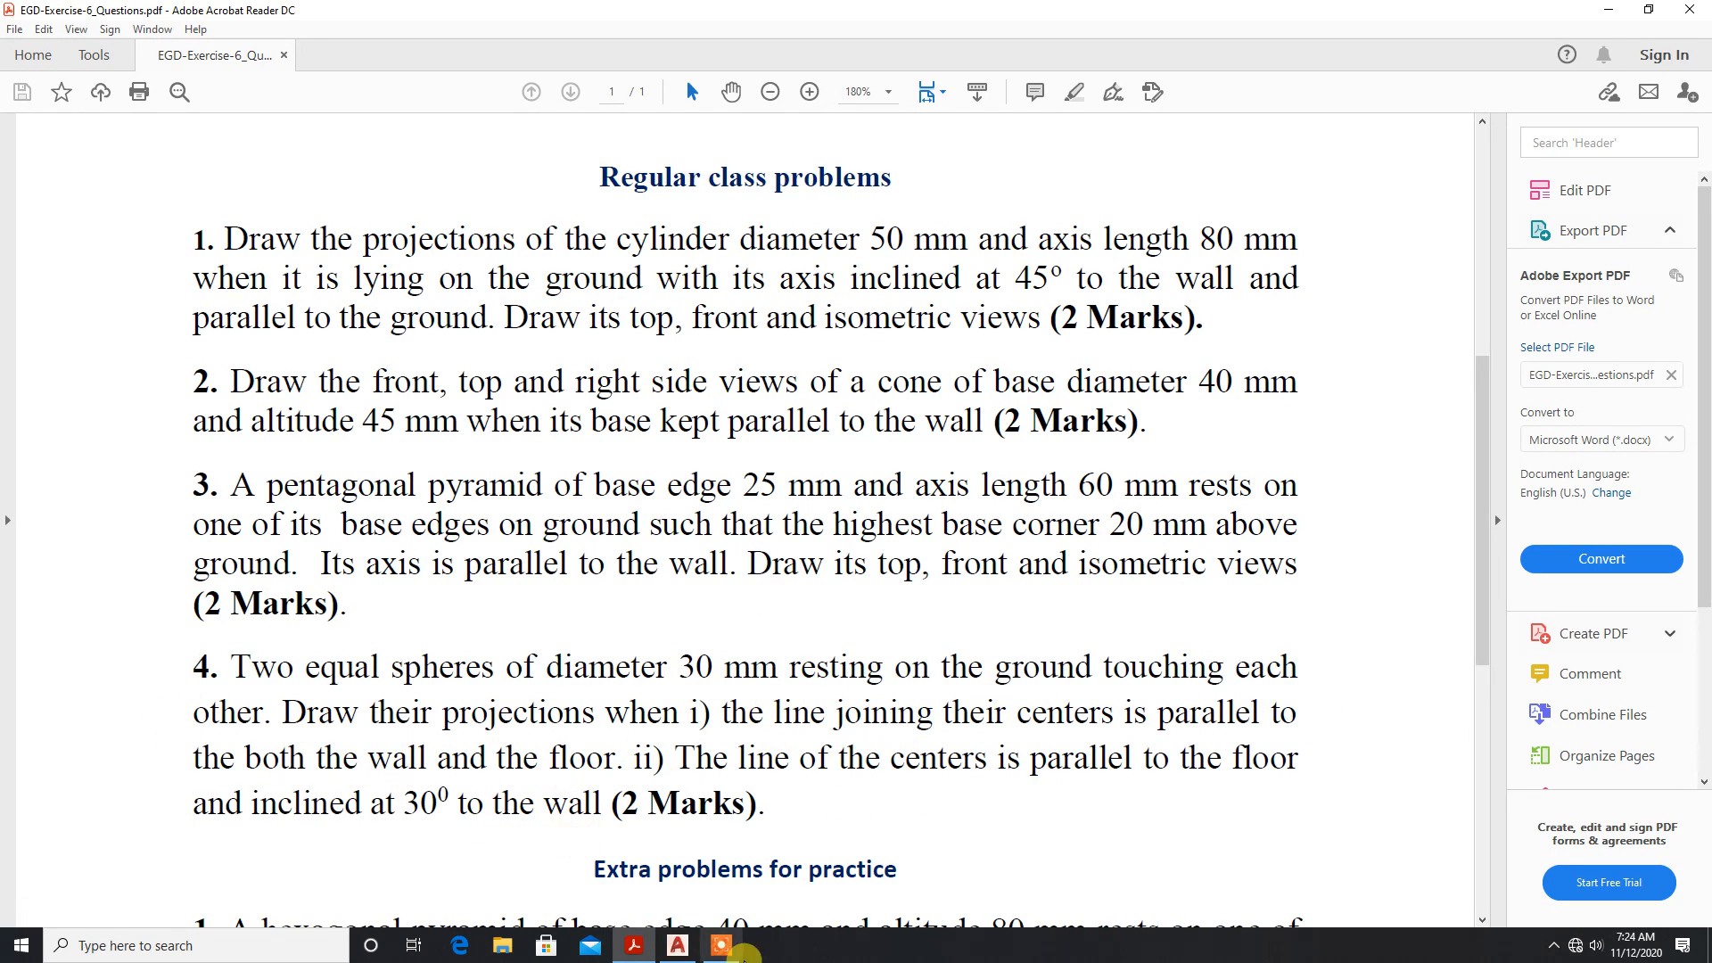
{"action": "left_click", "coordinate": [678, 946]}
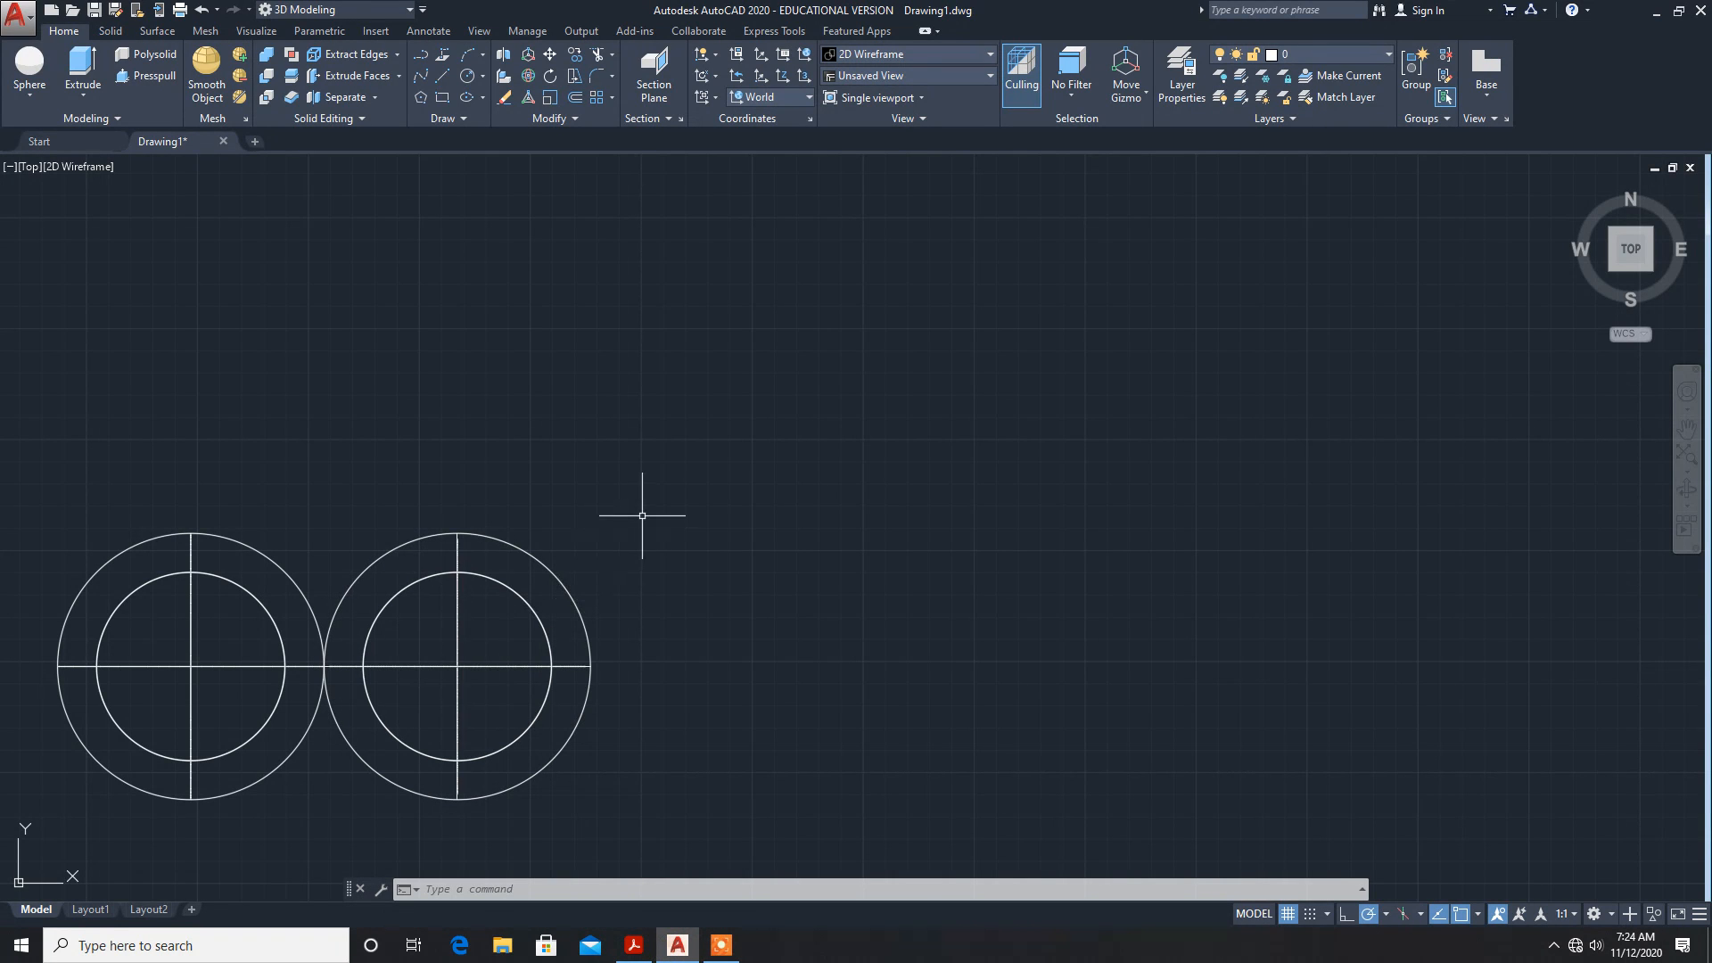
{"action": "middle_click_drag", "start_coordinate": [642, 510], "coordinate": [1313, 411]}
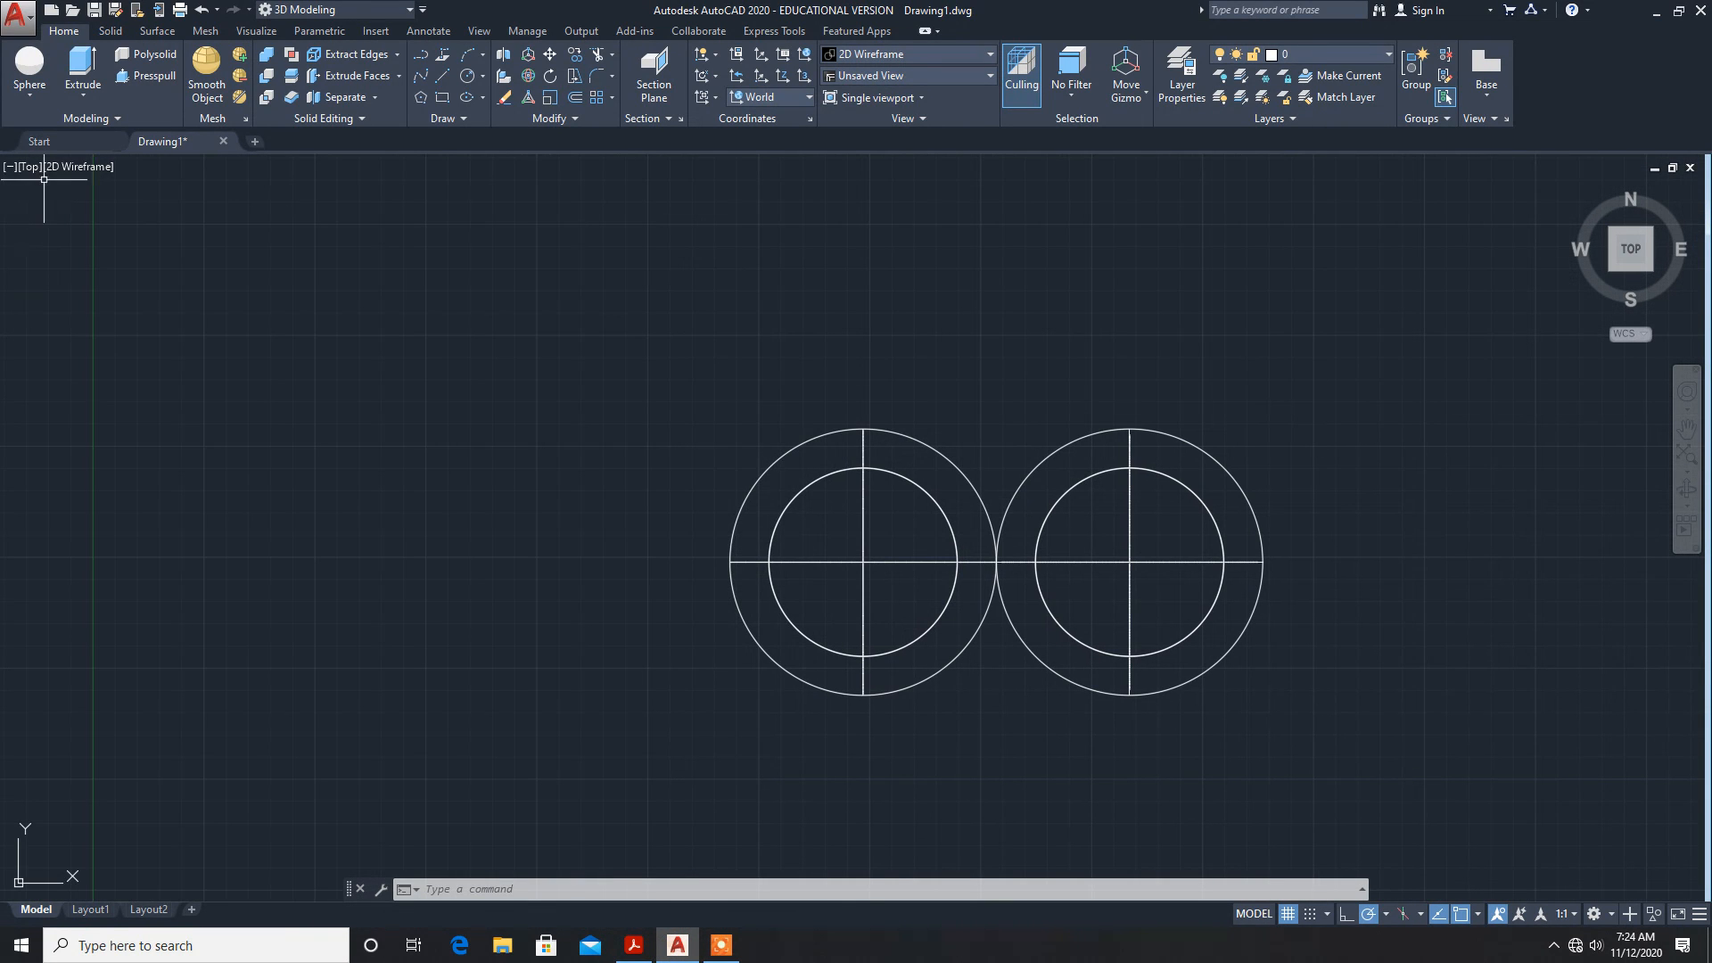
Step: Display the two spheres in the Conceptual visual style from the SW Isometric viewpoint
{"action": "left_click", "coordinate": [68, 167]}
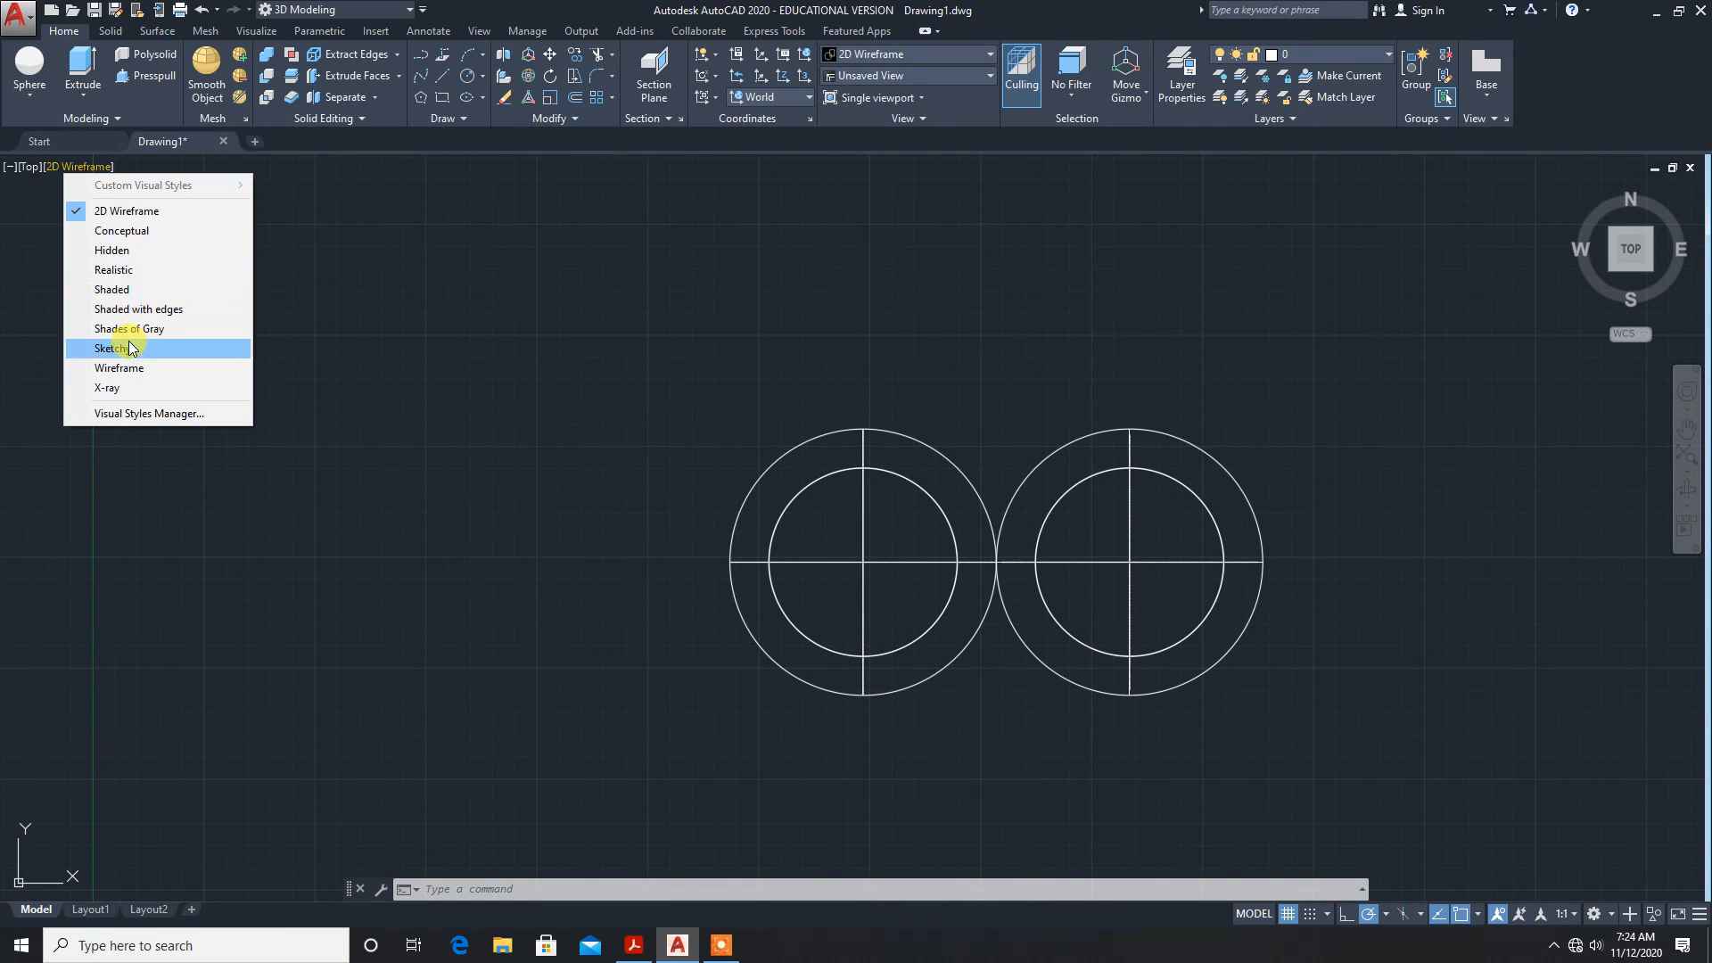
{"action": "left_click", "coordinate": [134, 230]}
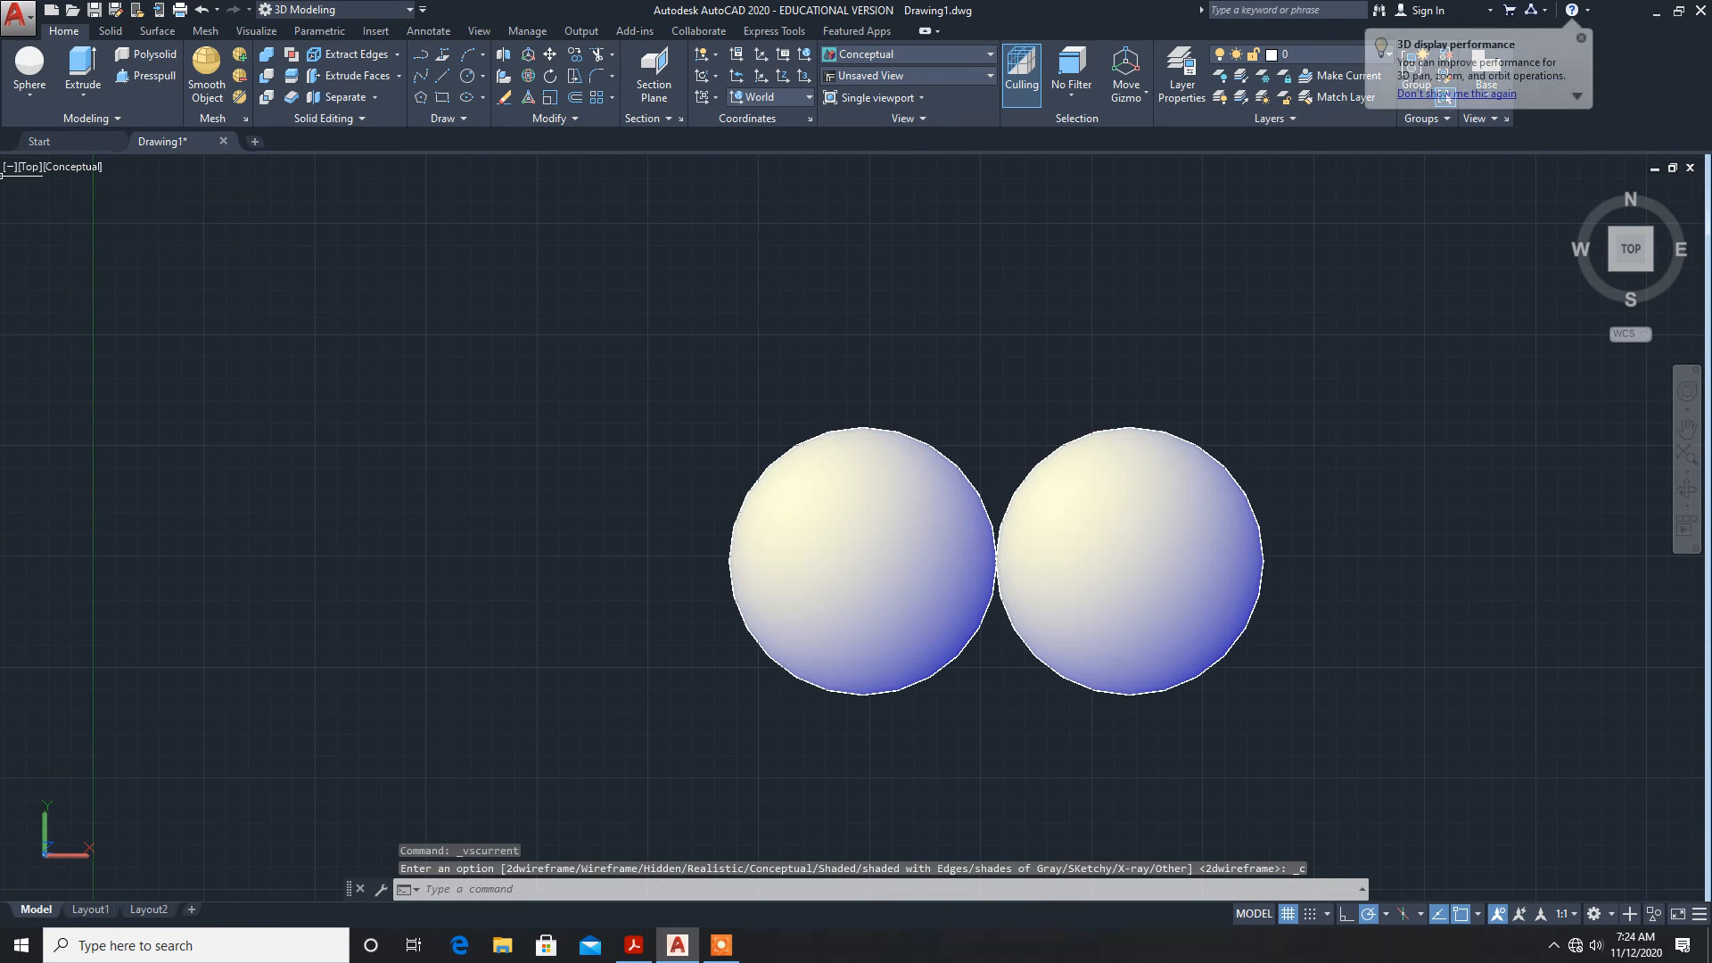
{"action": "left_click", "coordinate": [29, 167]}
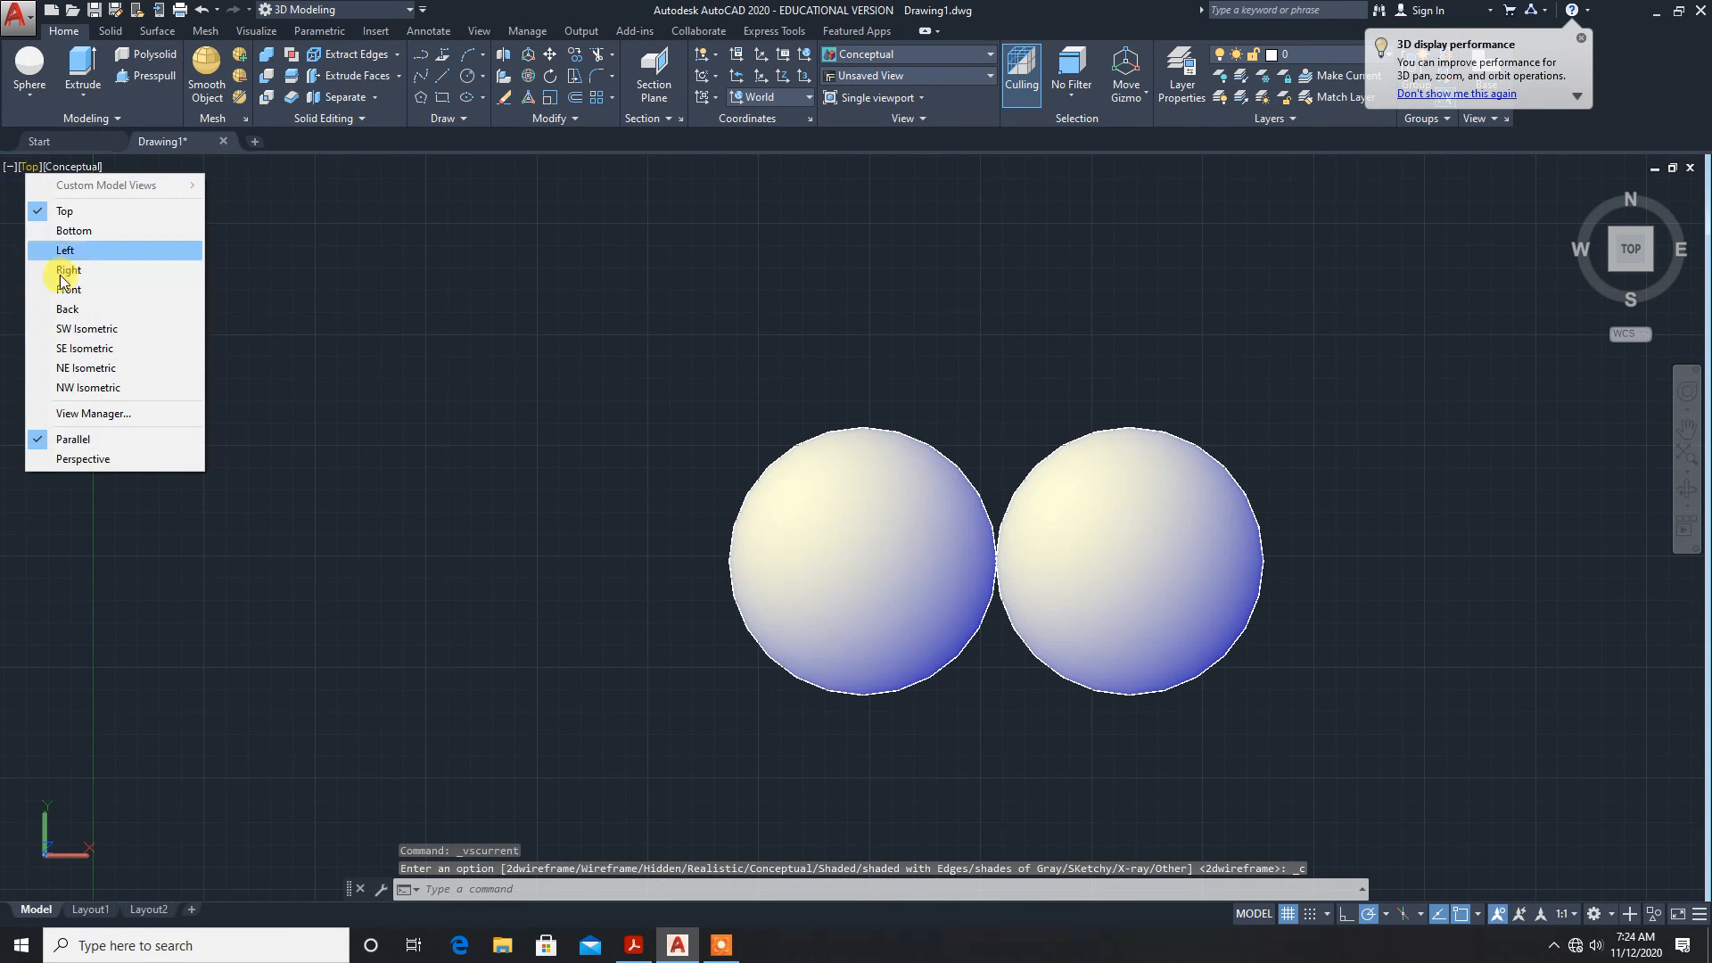
{"action": "left_click", "coordinate": [80, 332]}
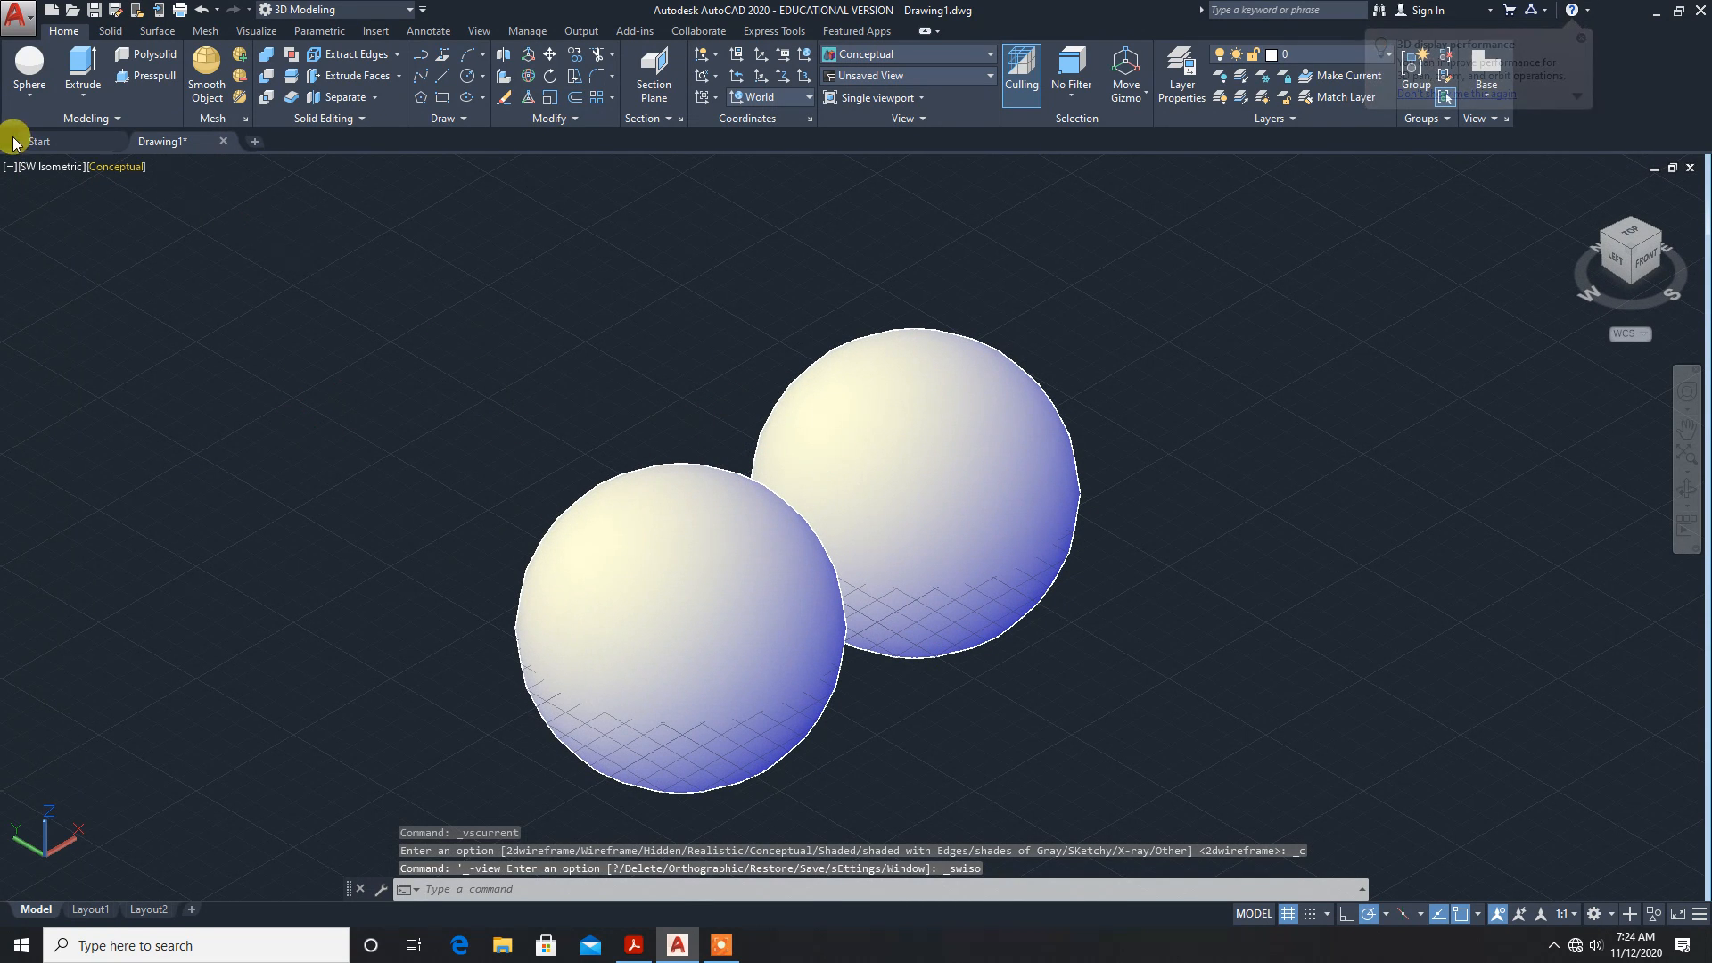
Step: Restore the Top view and the 2D Wireframe visual style with both spheres fully in sight
{"action": "left_click", "coordinate": [45, 167]}
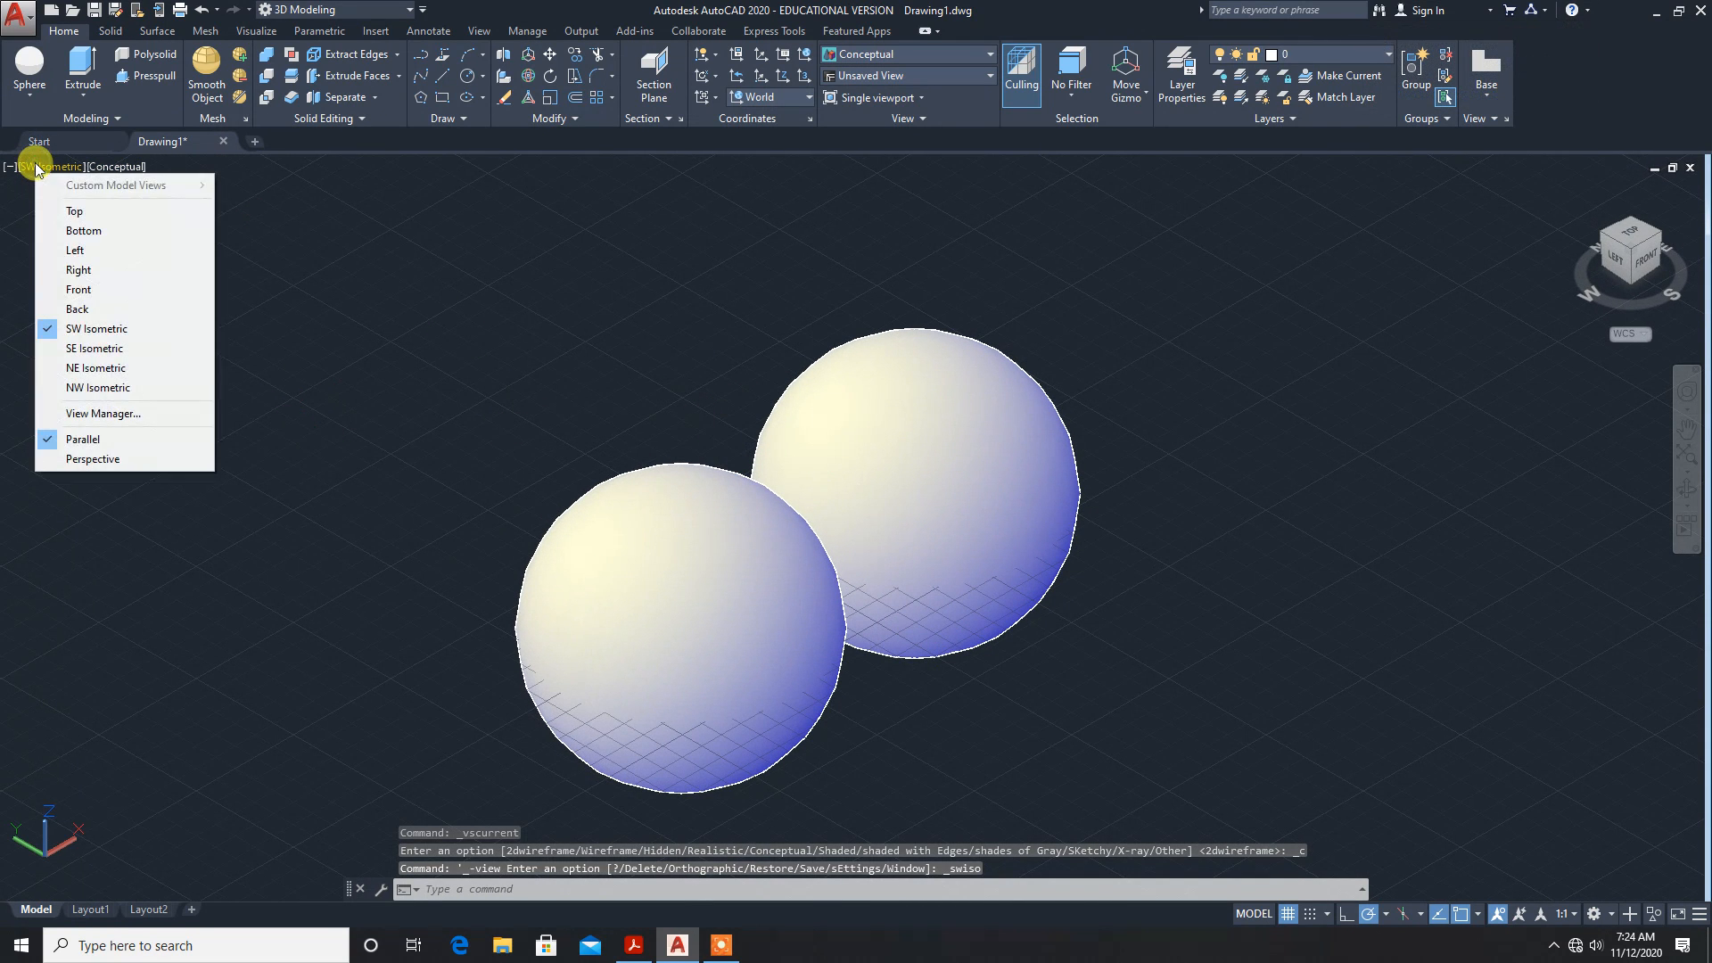
{"action": "left_click", "coordinate": [70, 212]}
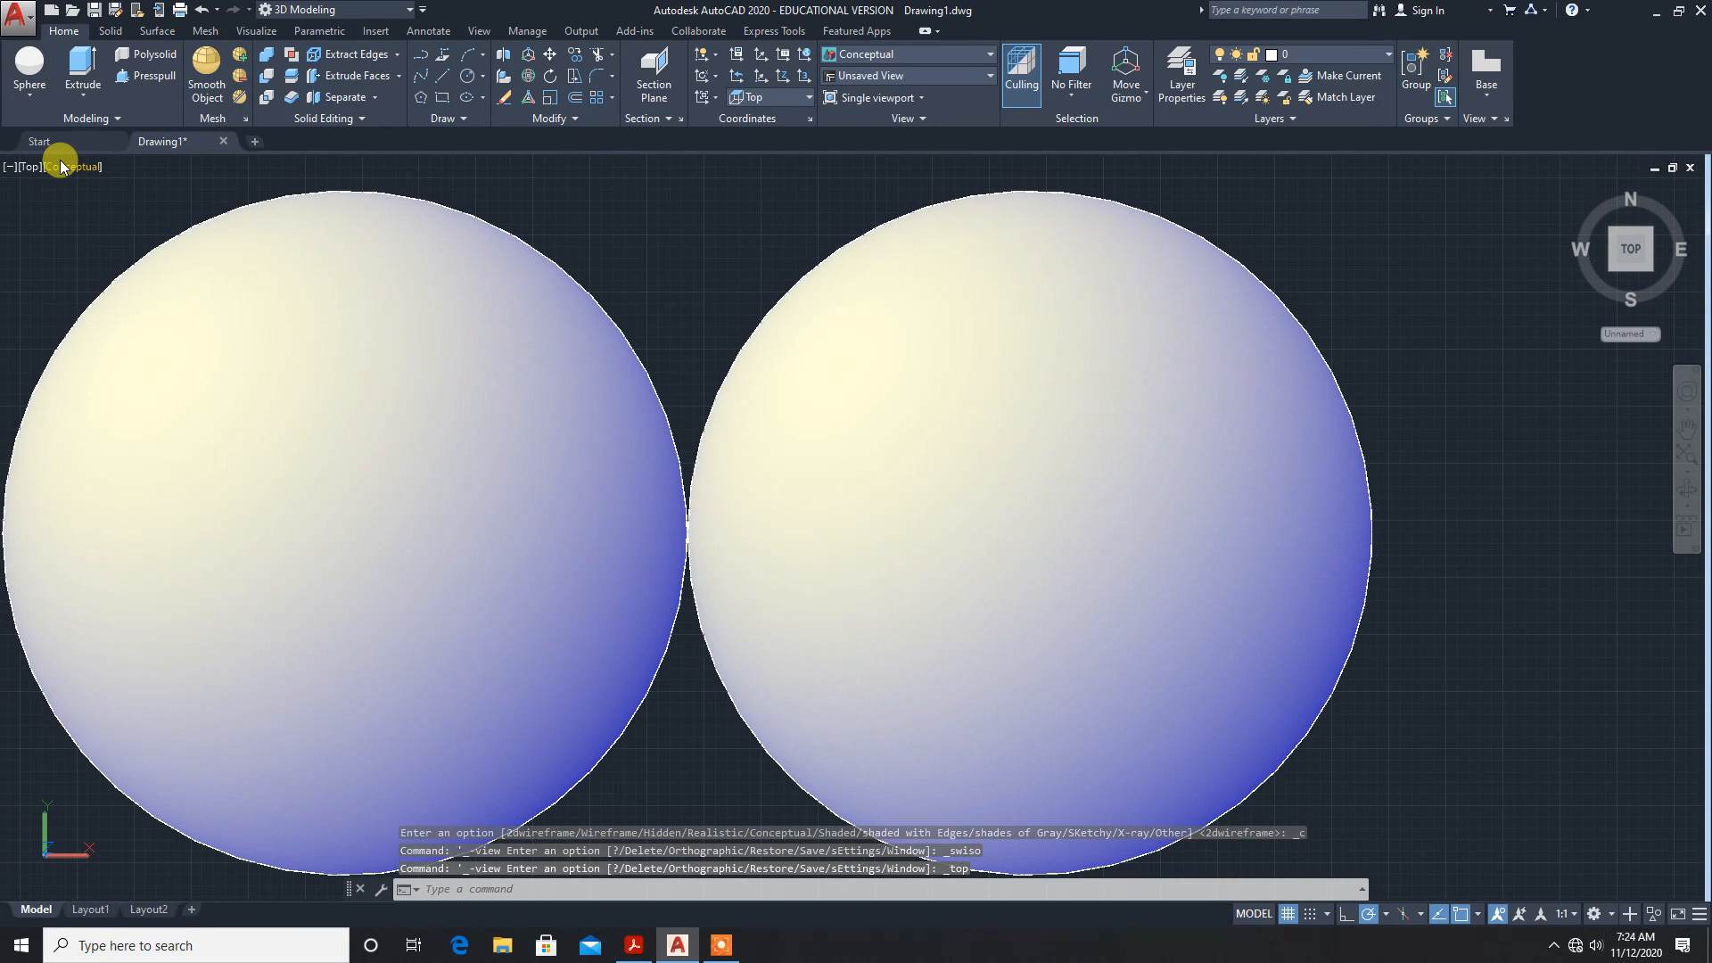
{"action": "left_click", "coordinate": [62, 167]}
{"action": "left_click", "coordinate": [89, 211]}
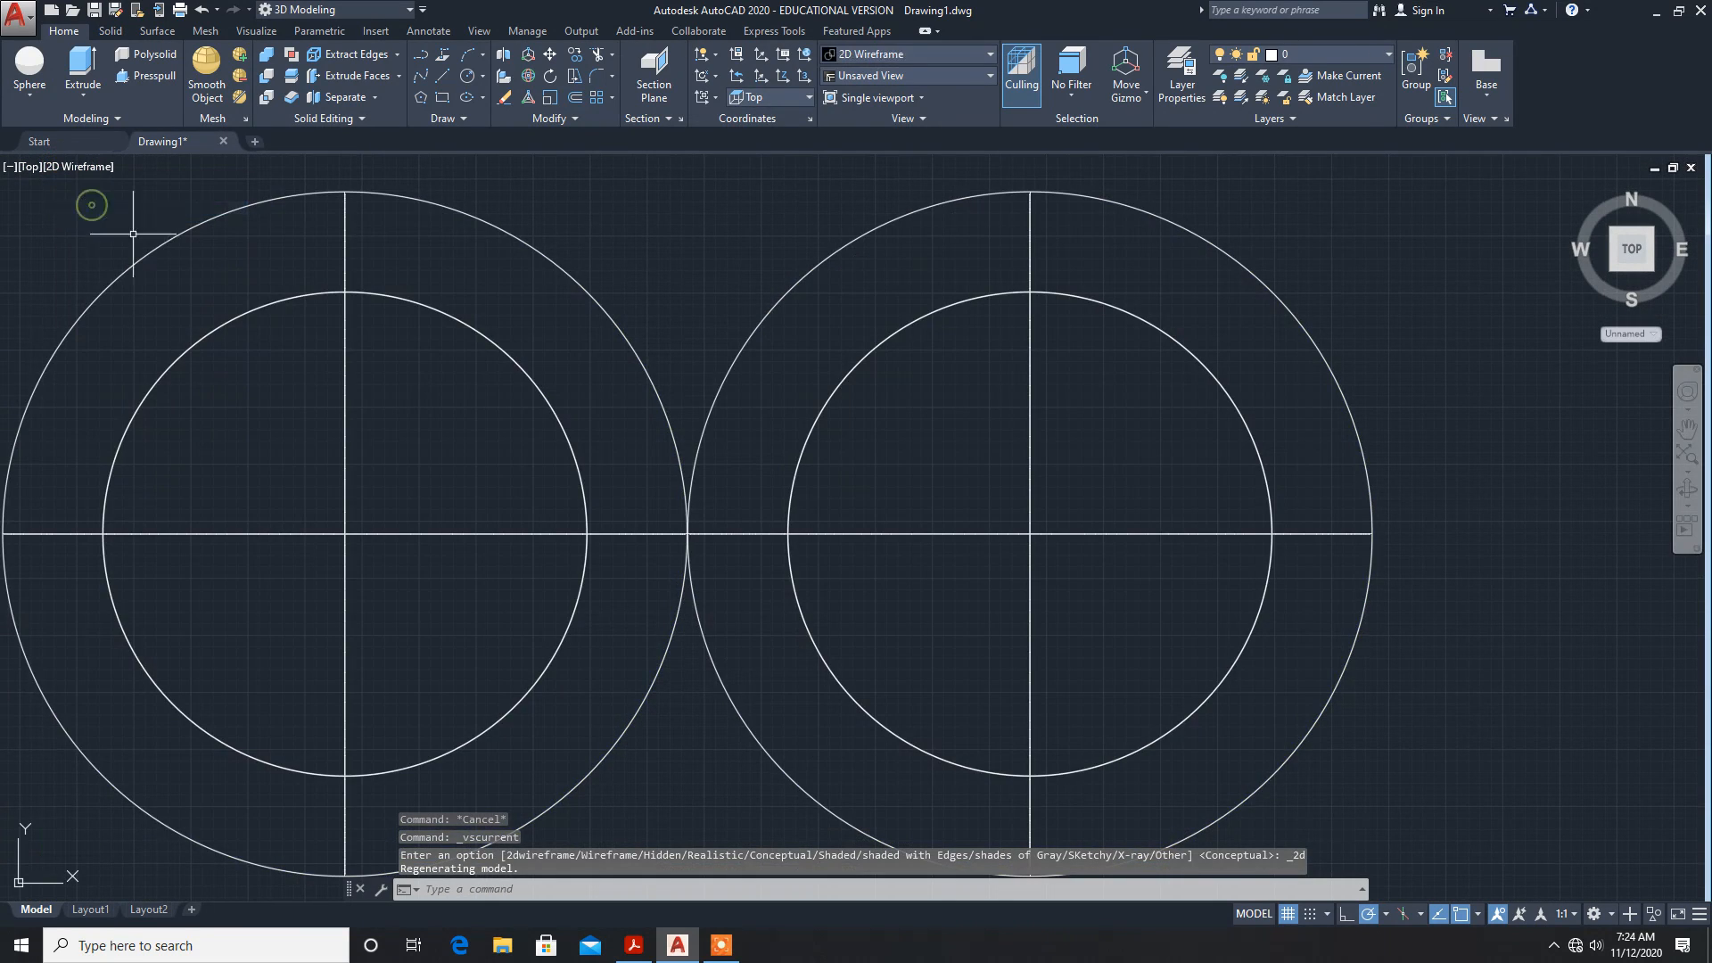
{"action": "scroll", "coordinate": [362, 353], "scroll_direction": "down", "scroll_amount": 4}
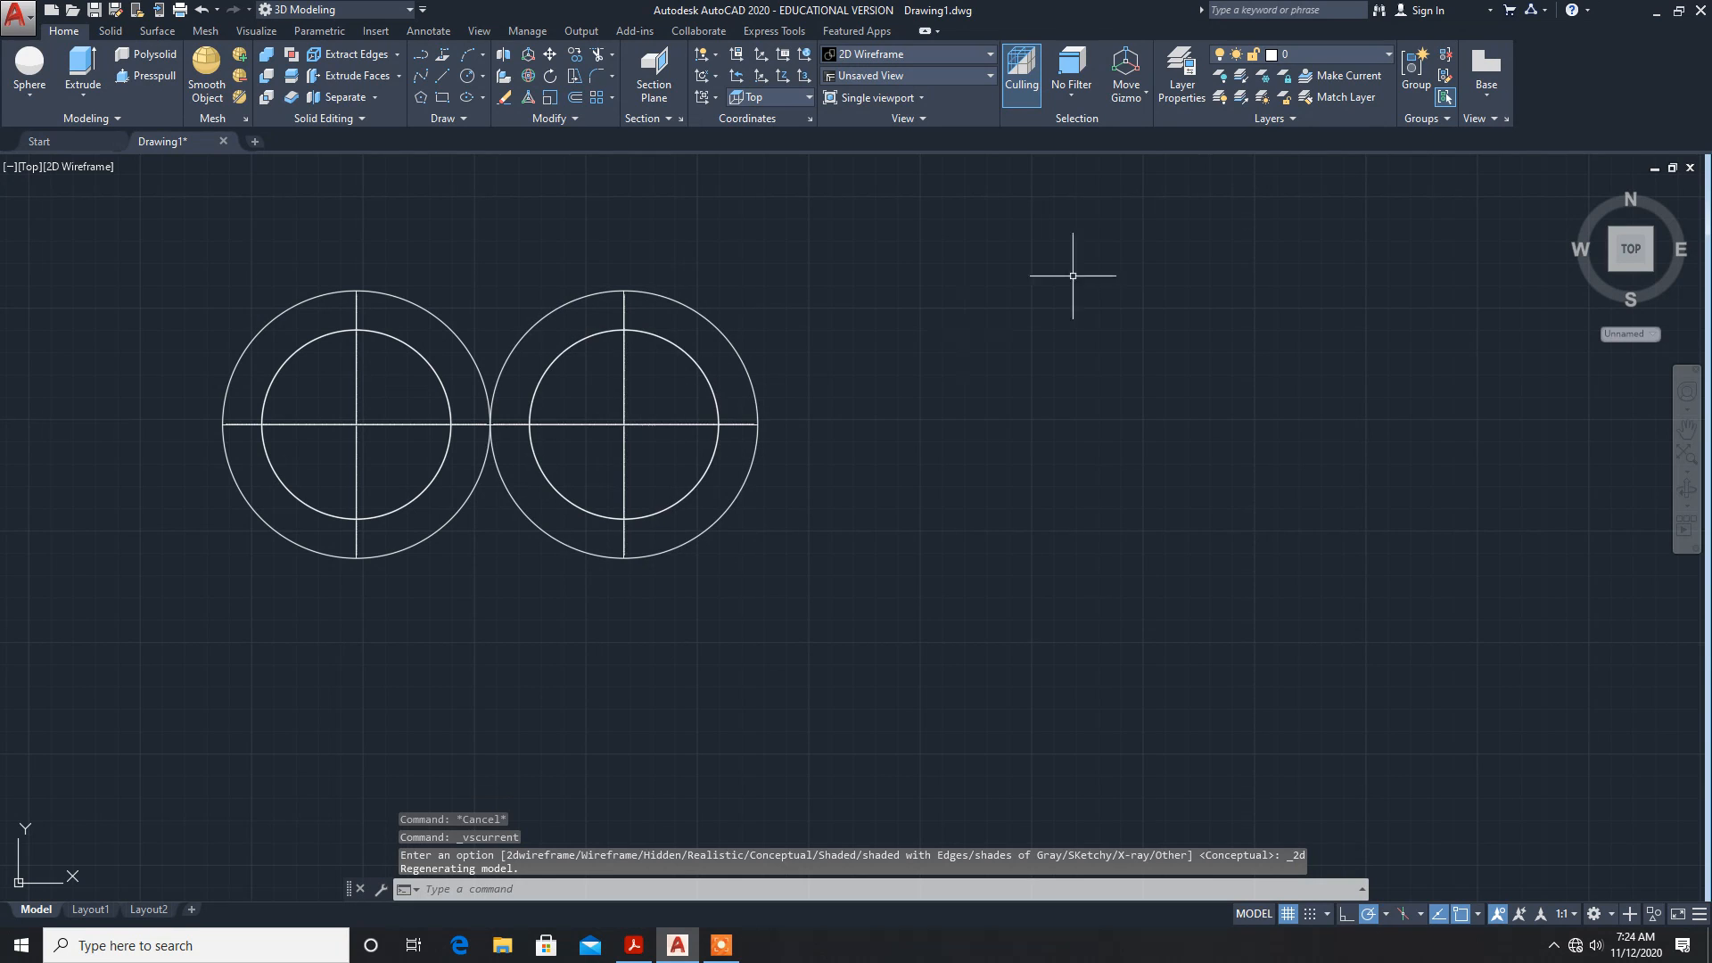
Step: Set the drafting standard for new drawing views to first angle projection
{"action": "left_click", "coordinate": [1507, 122]}
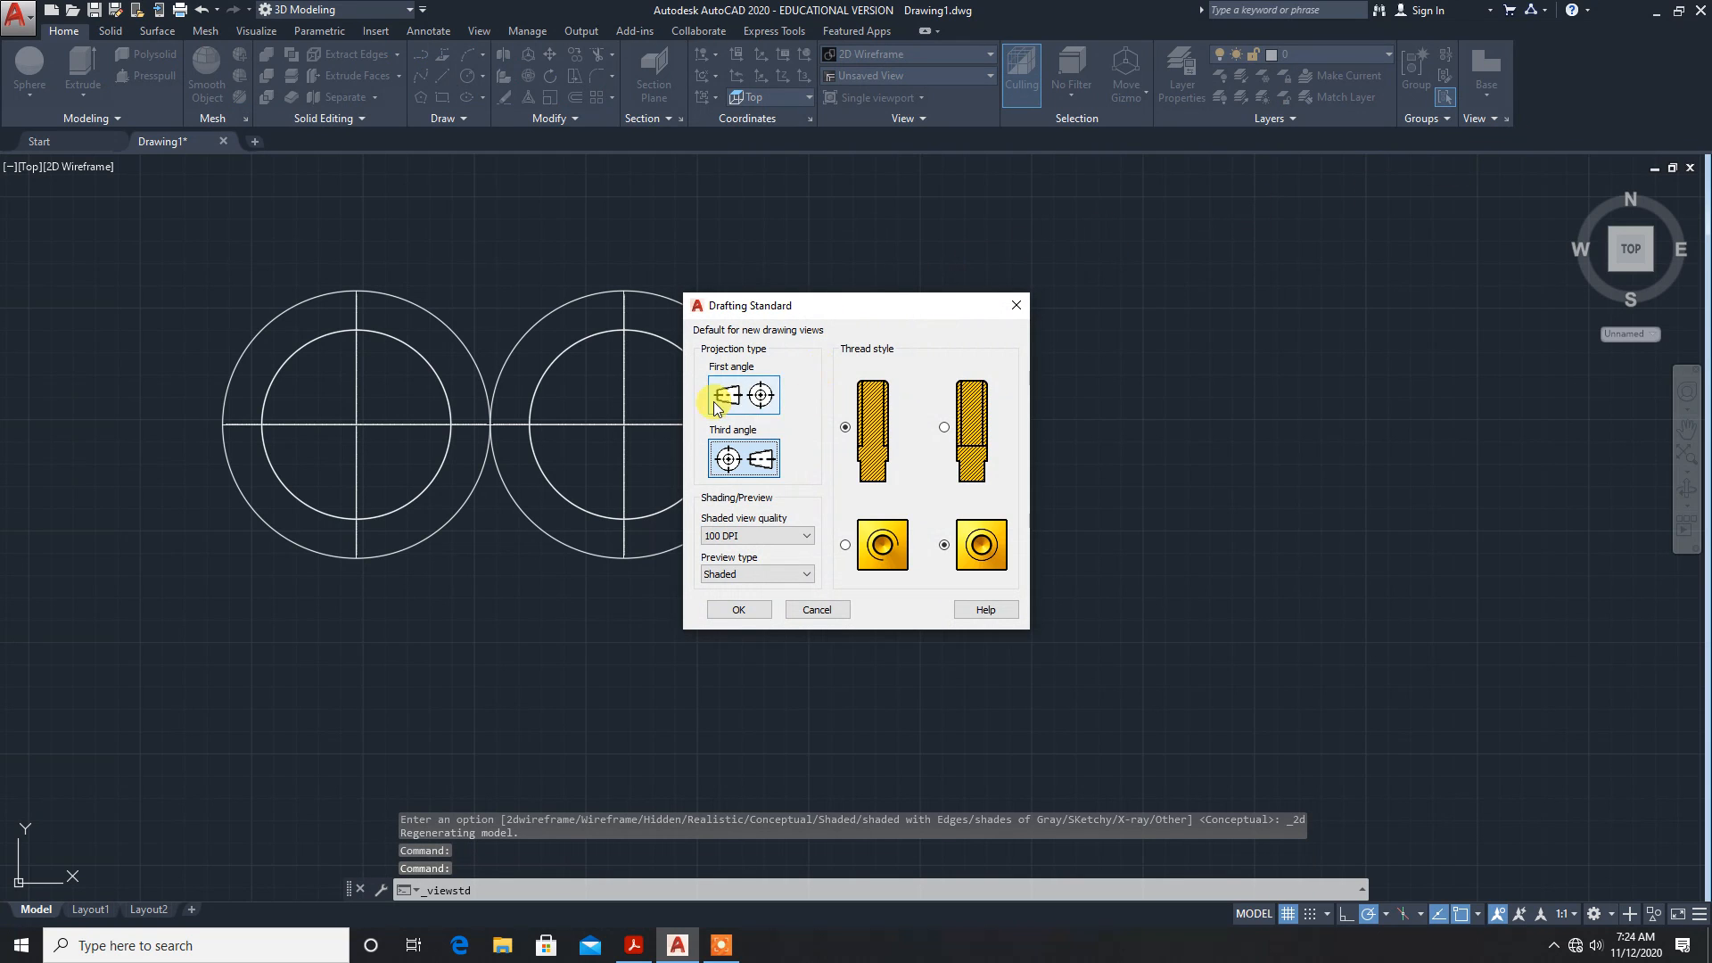
{"action": "left_click", "coordinate": [715, 408]}
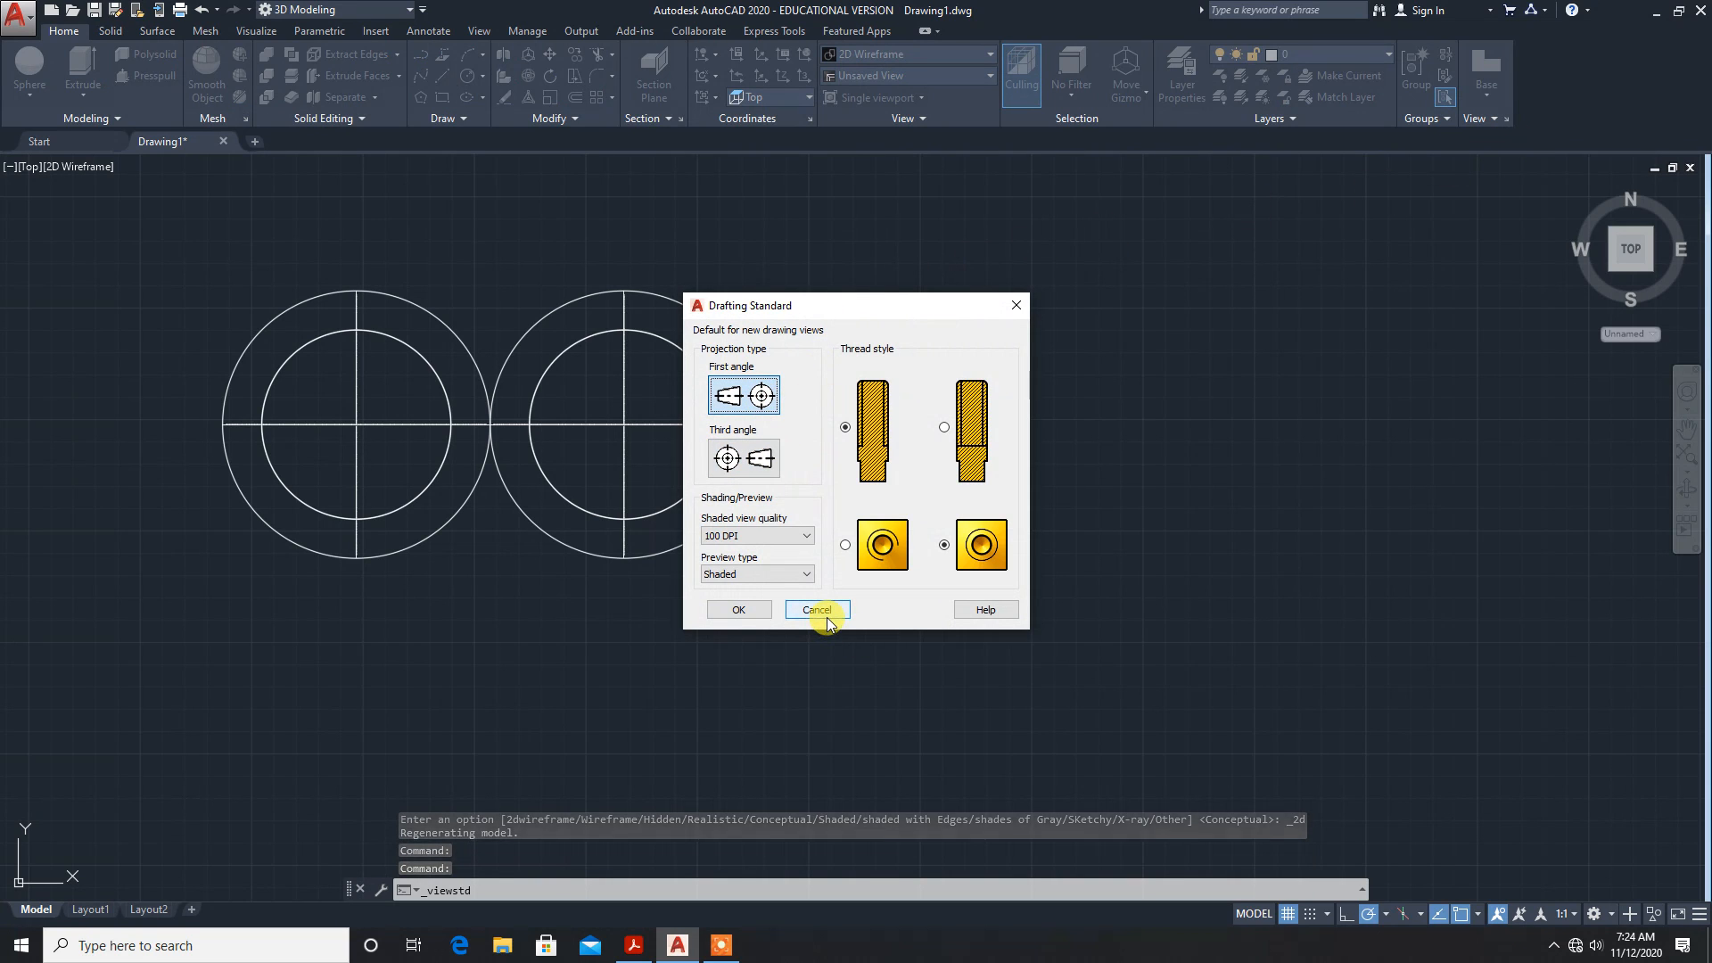
{"action": "left_click", "coordinate": [752, 615]}
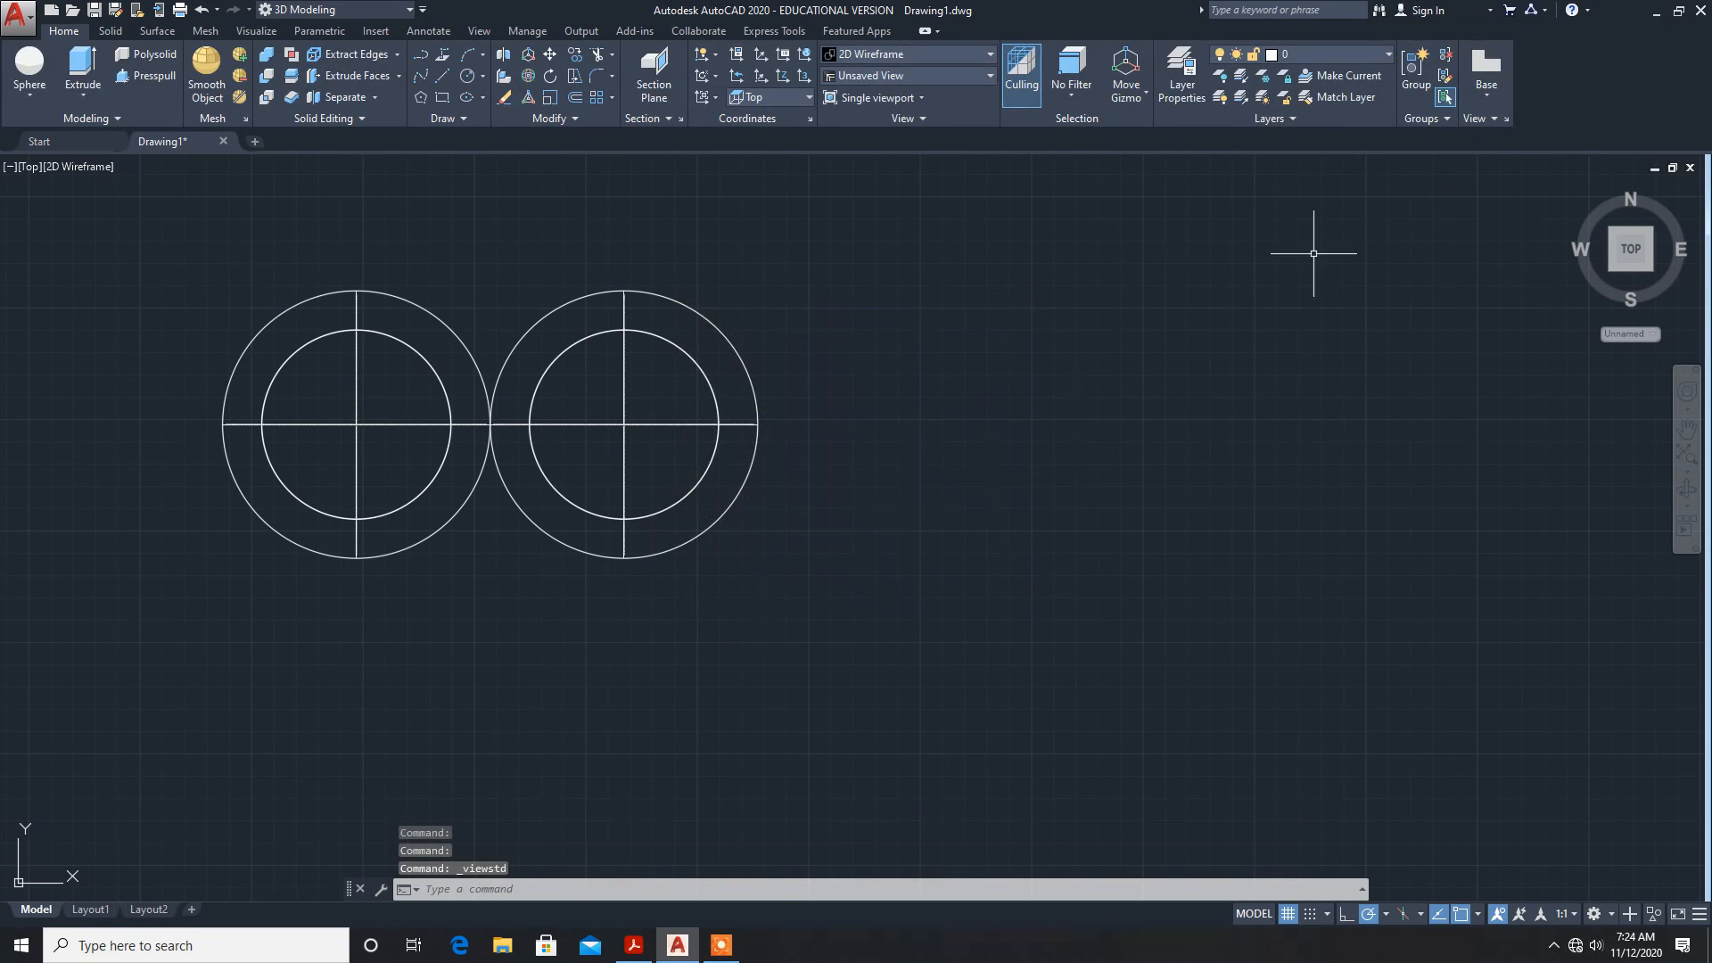
Step: Start a base view from model space using both spheres and send it to a new layout named 6.4.1
{"action": "left_click", "coordinate": [1498, 94]}
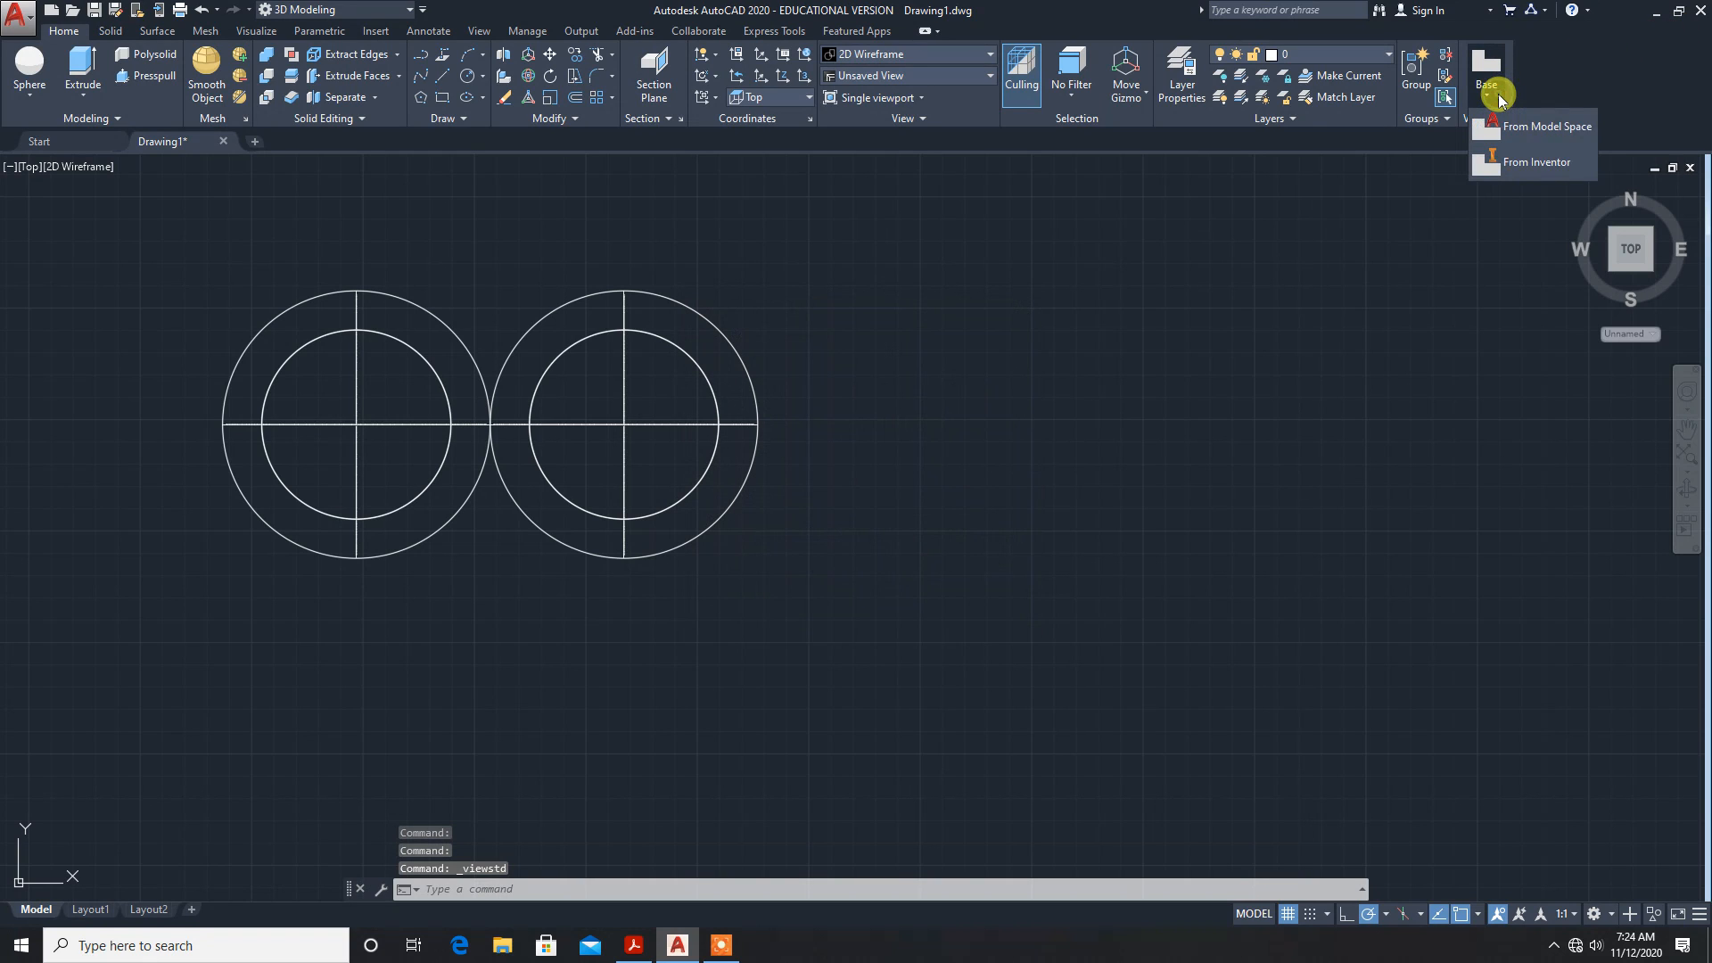
{"action": "left_click", "coordinate": [1507, 128]}
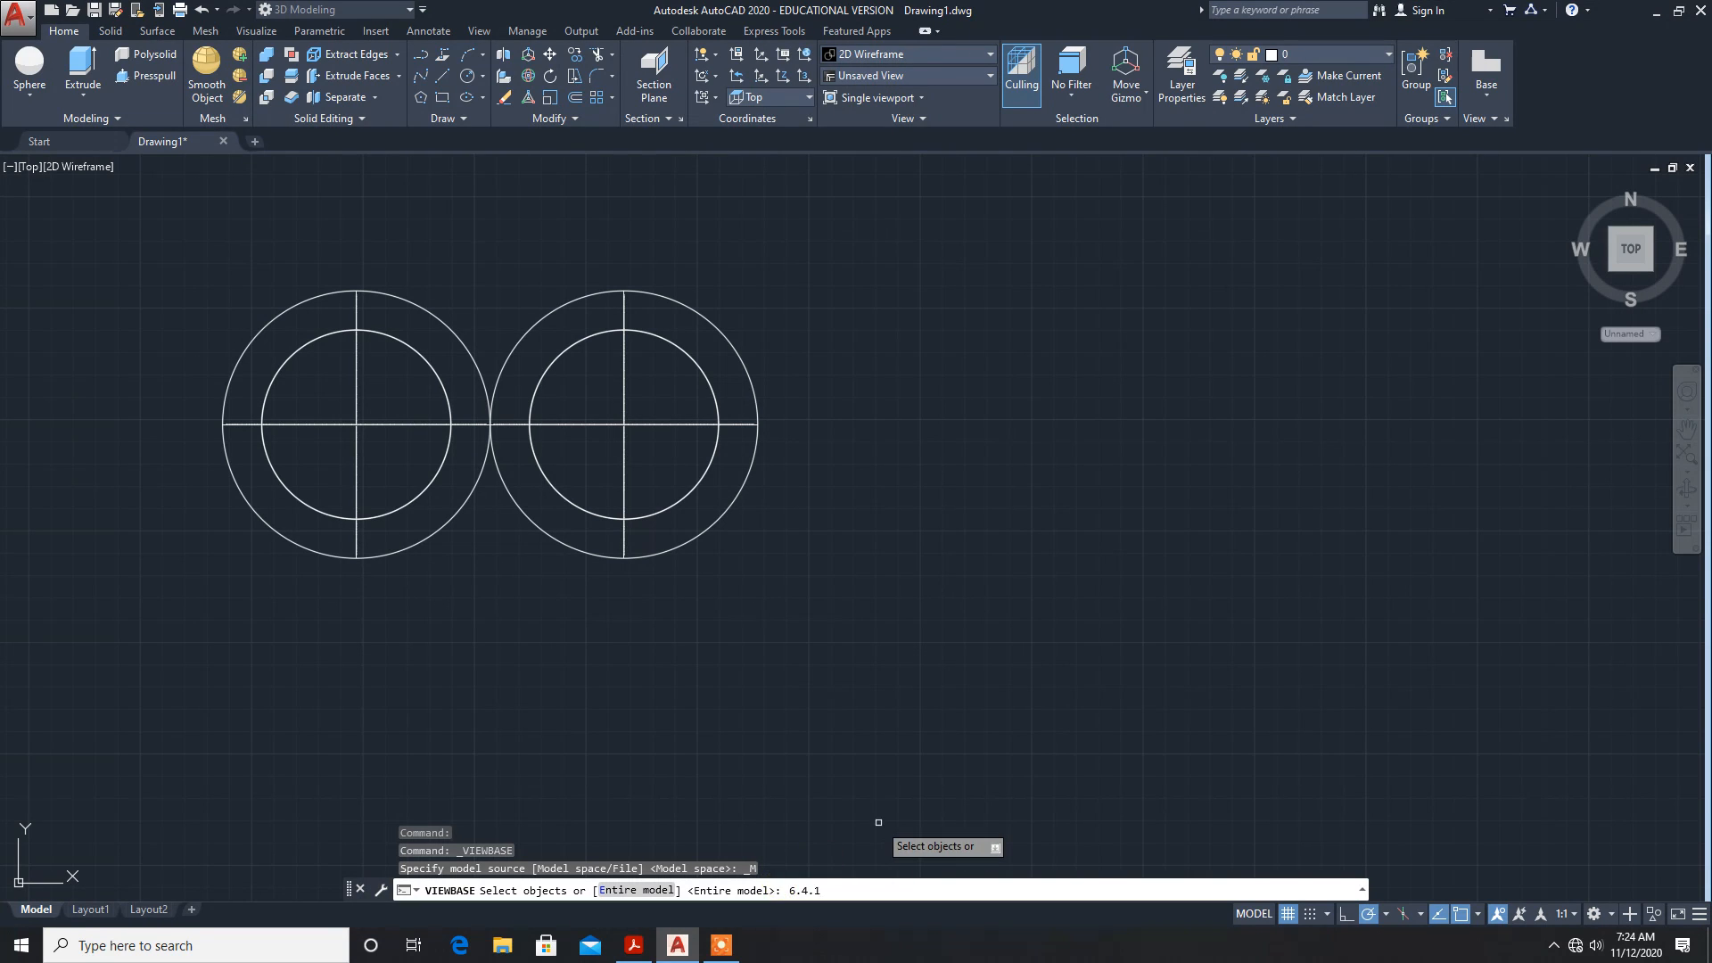
{"action": "key", "text": "Return"}
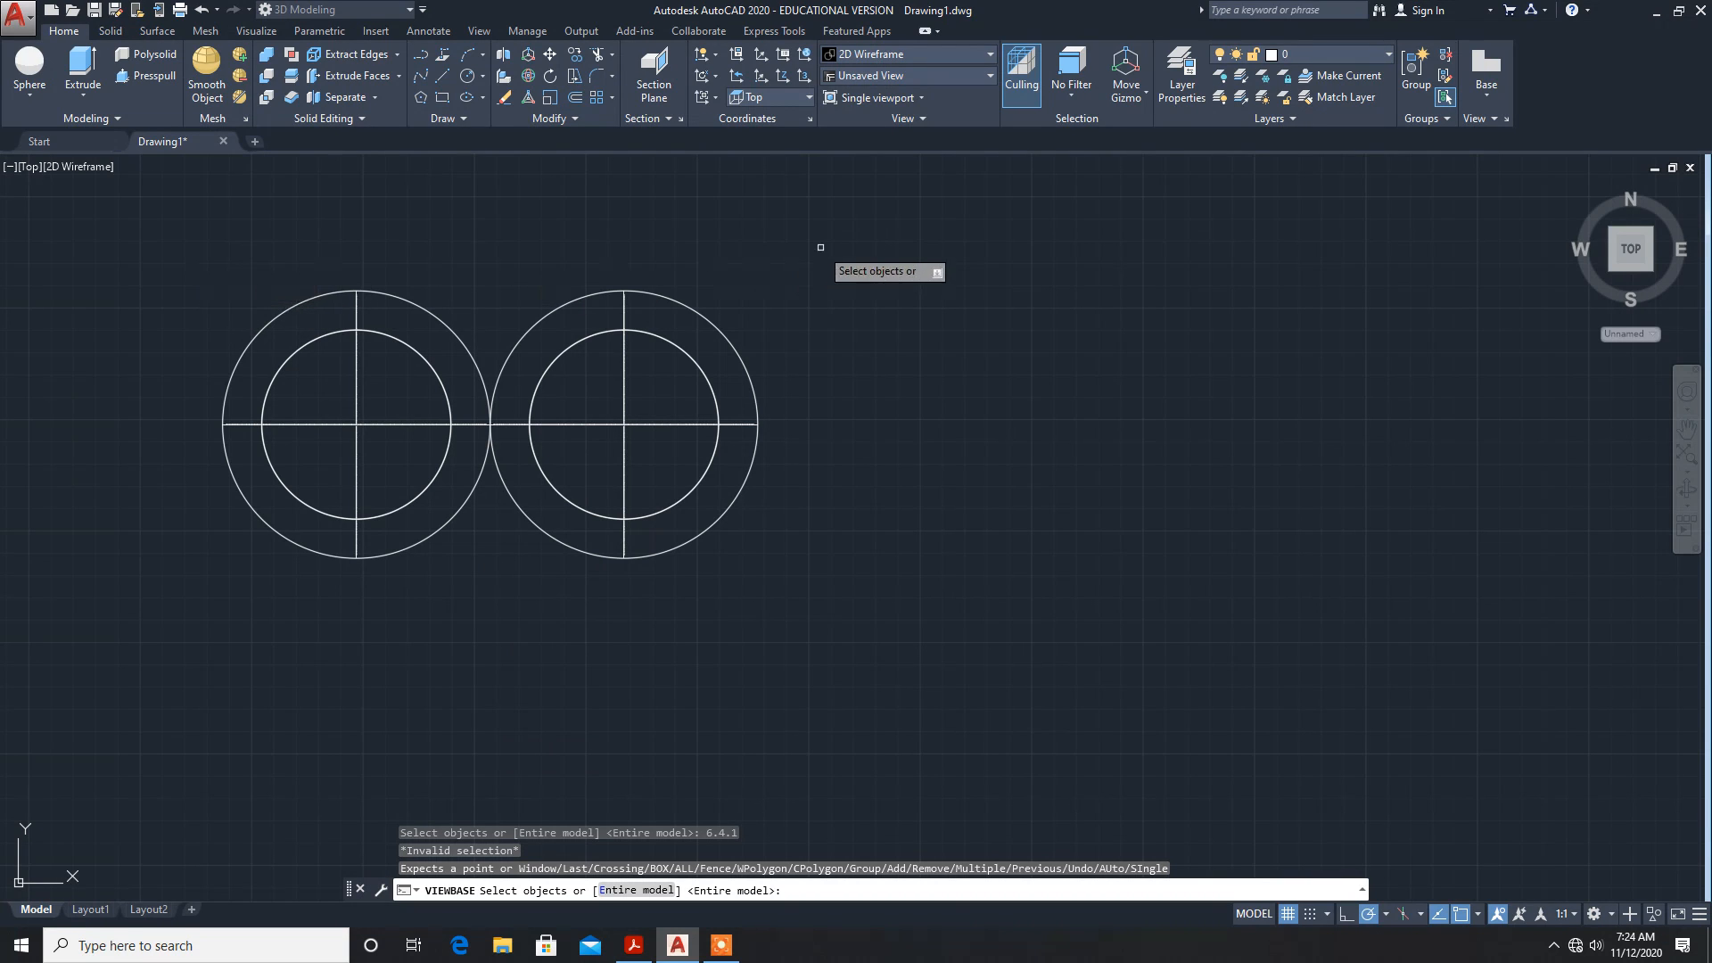
{"action": "left_click", "coordinate": [269, 319]}
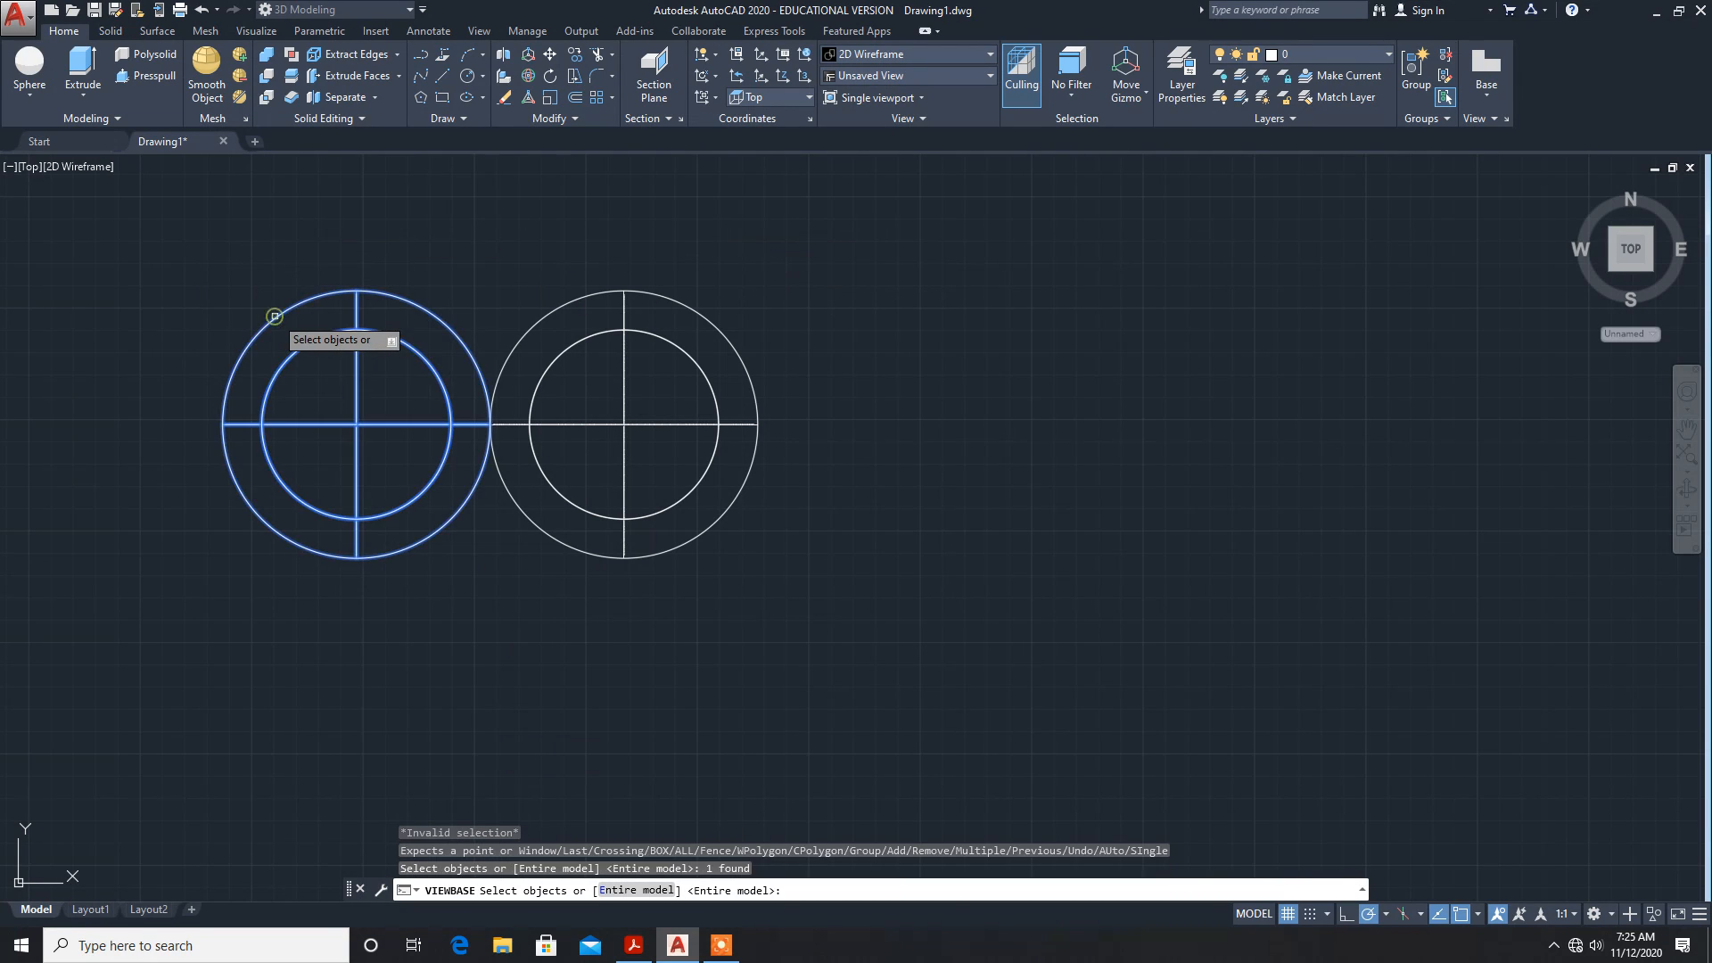
{"action": "left_click", "coordinate": [609, 293]}
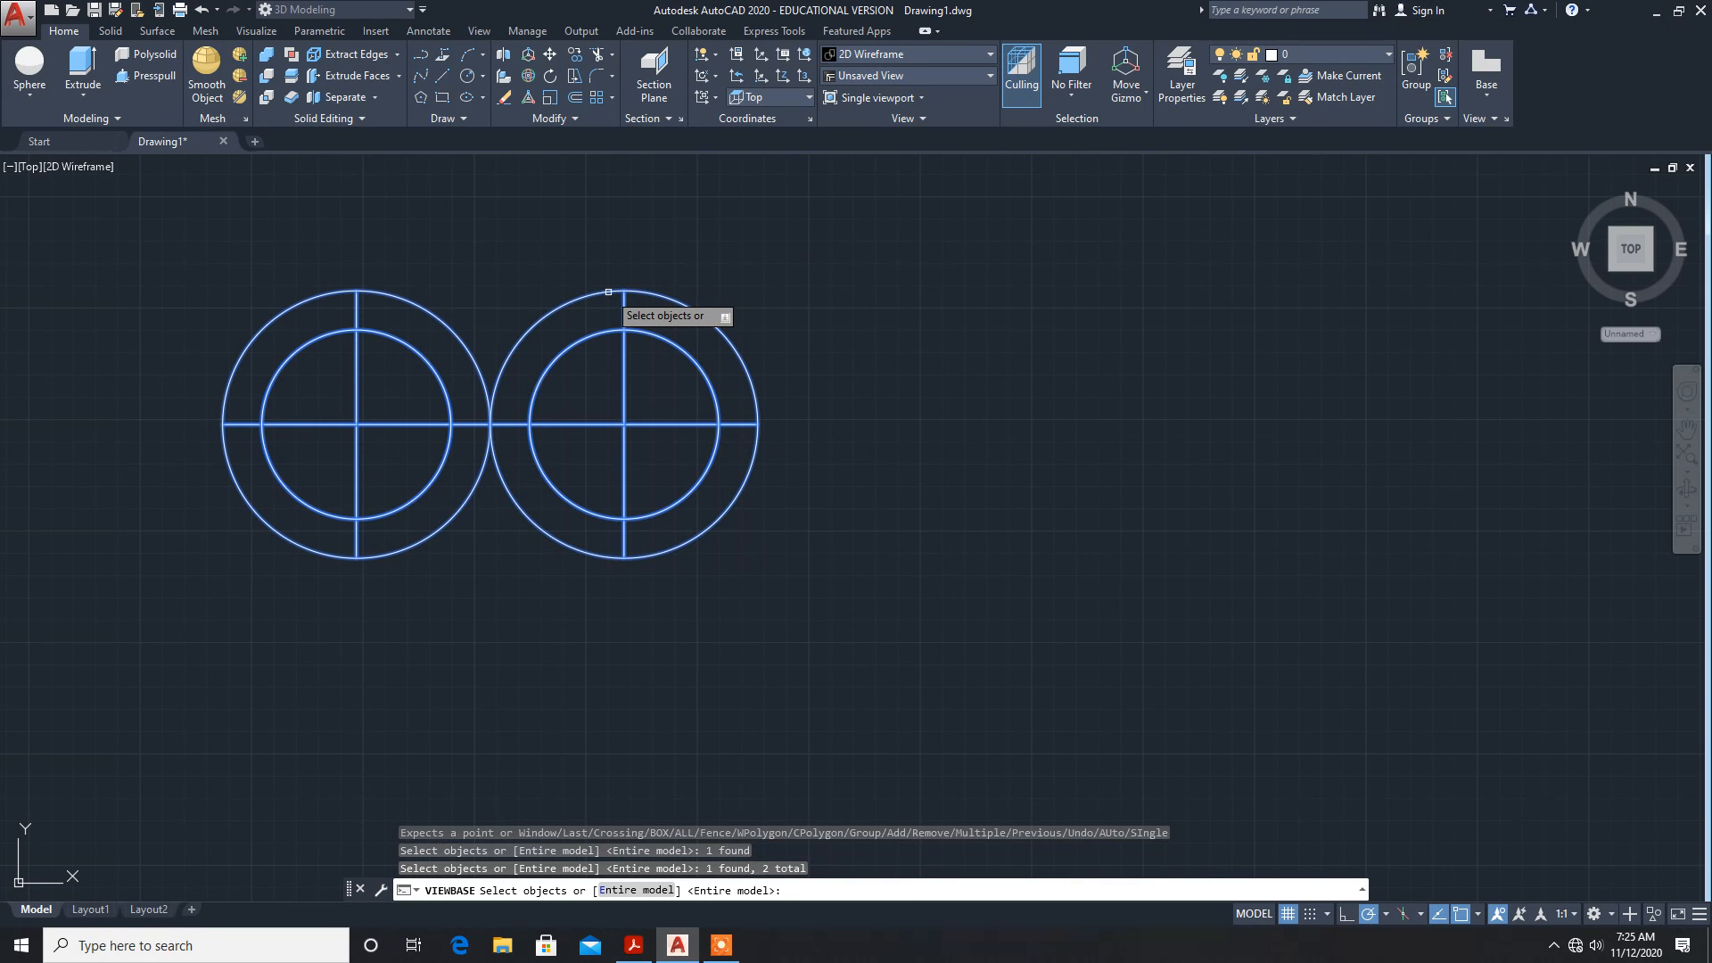
{"action": "key", "text": "Return"}
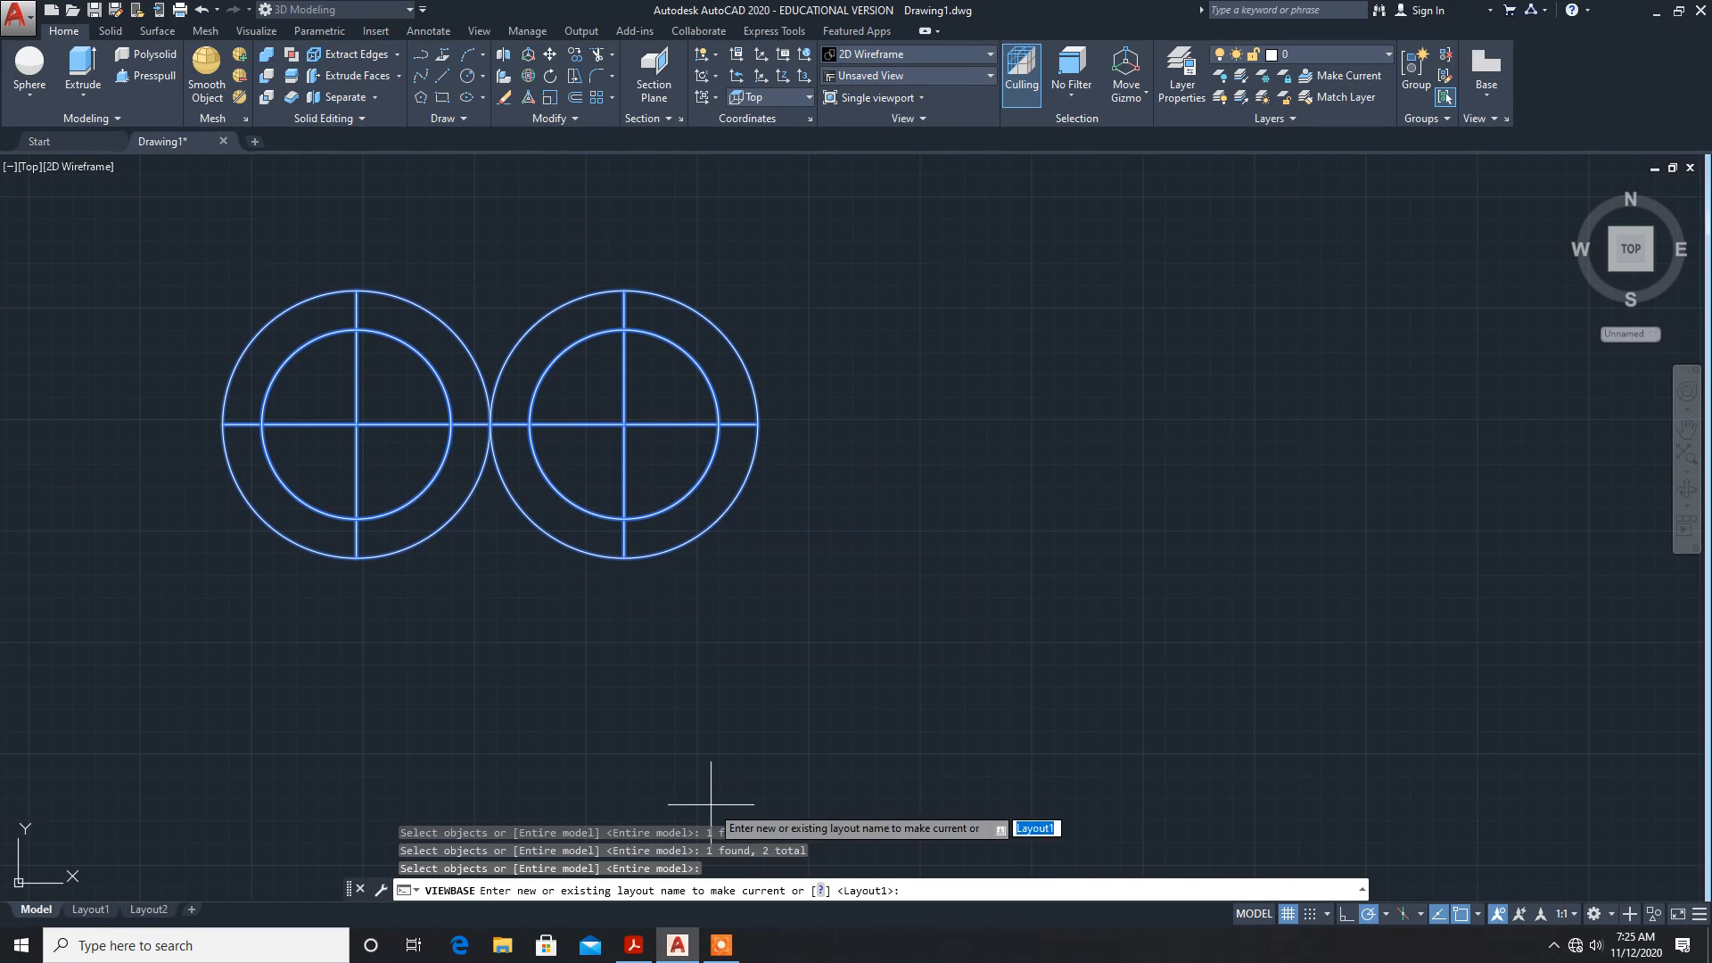
{"action": "type", "text": "6.4.1"}
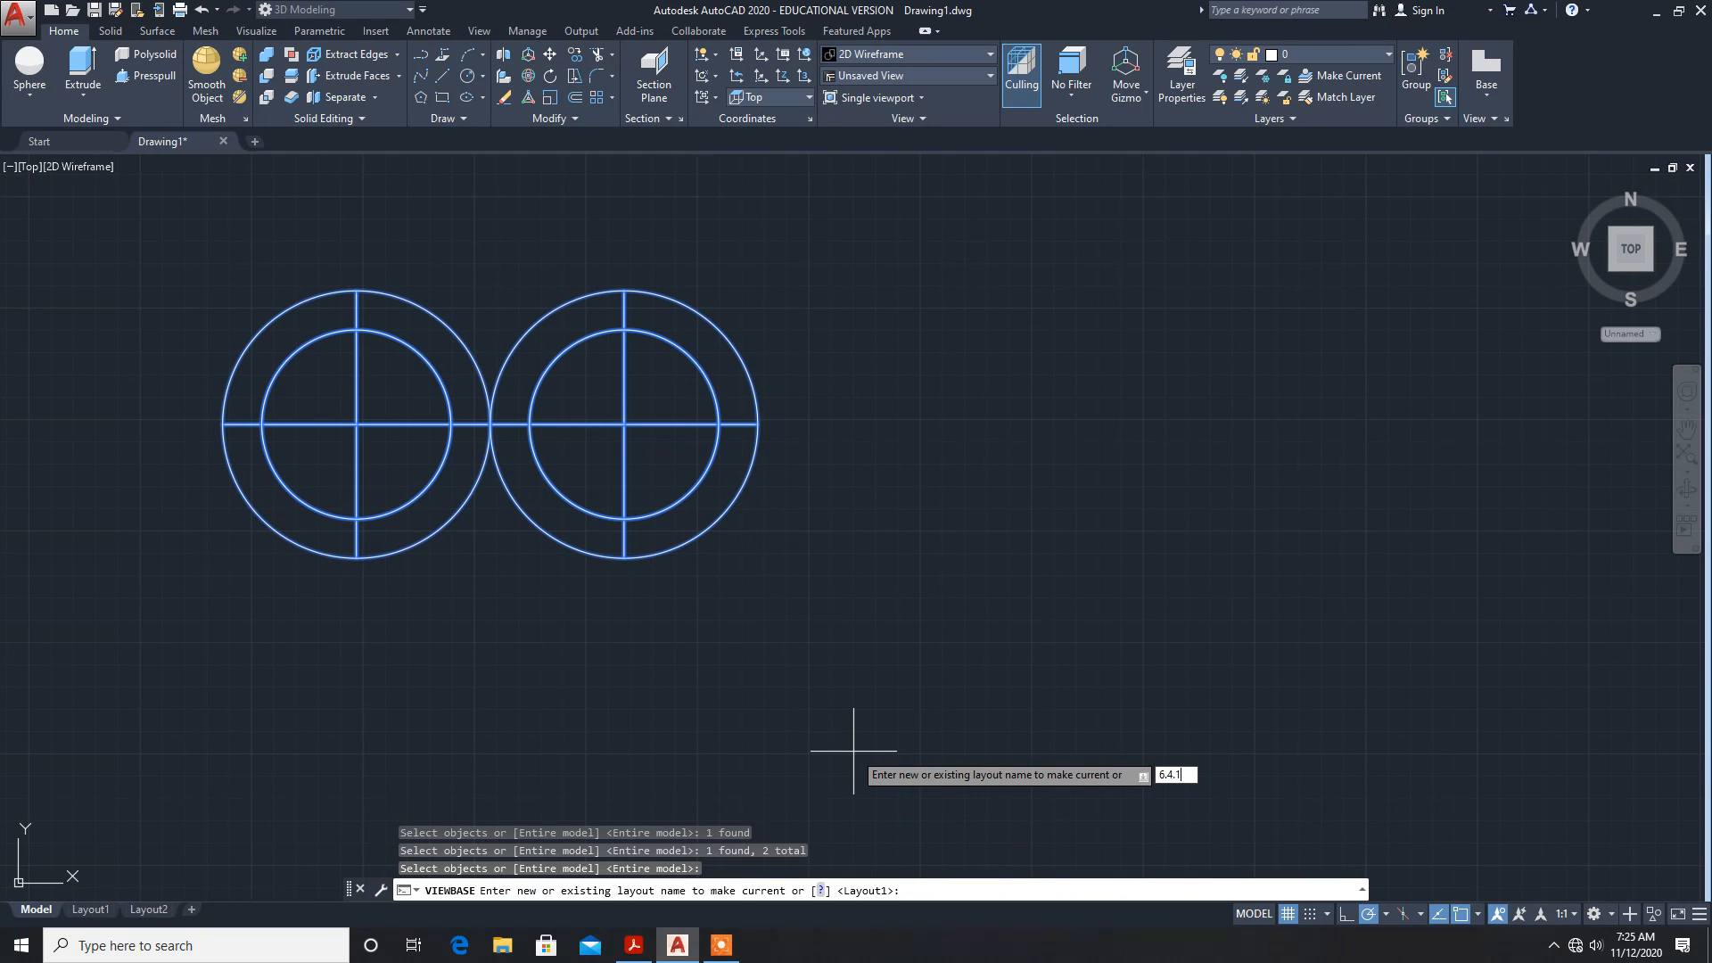
{"action": "key", "text": "Return"}
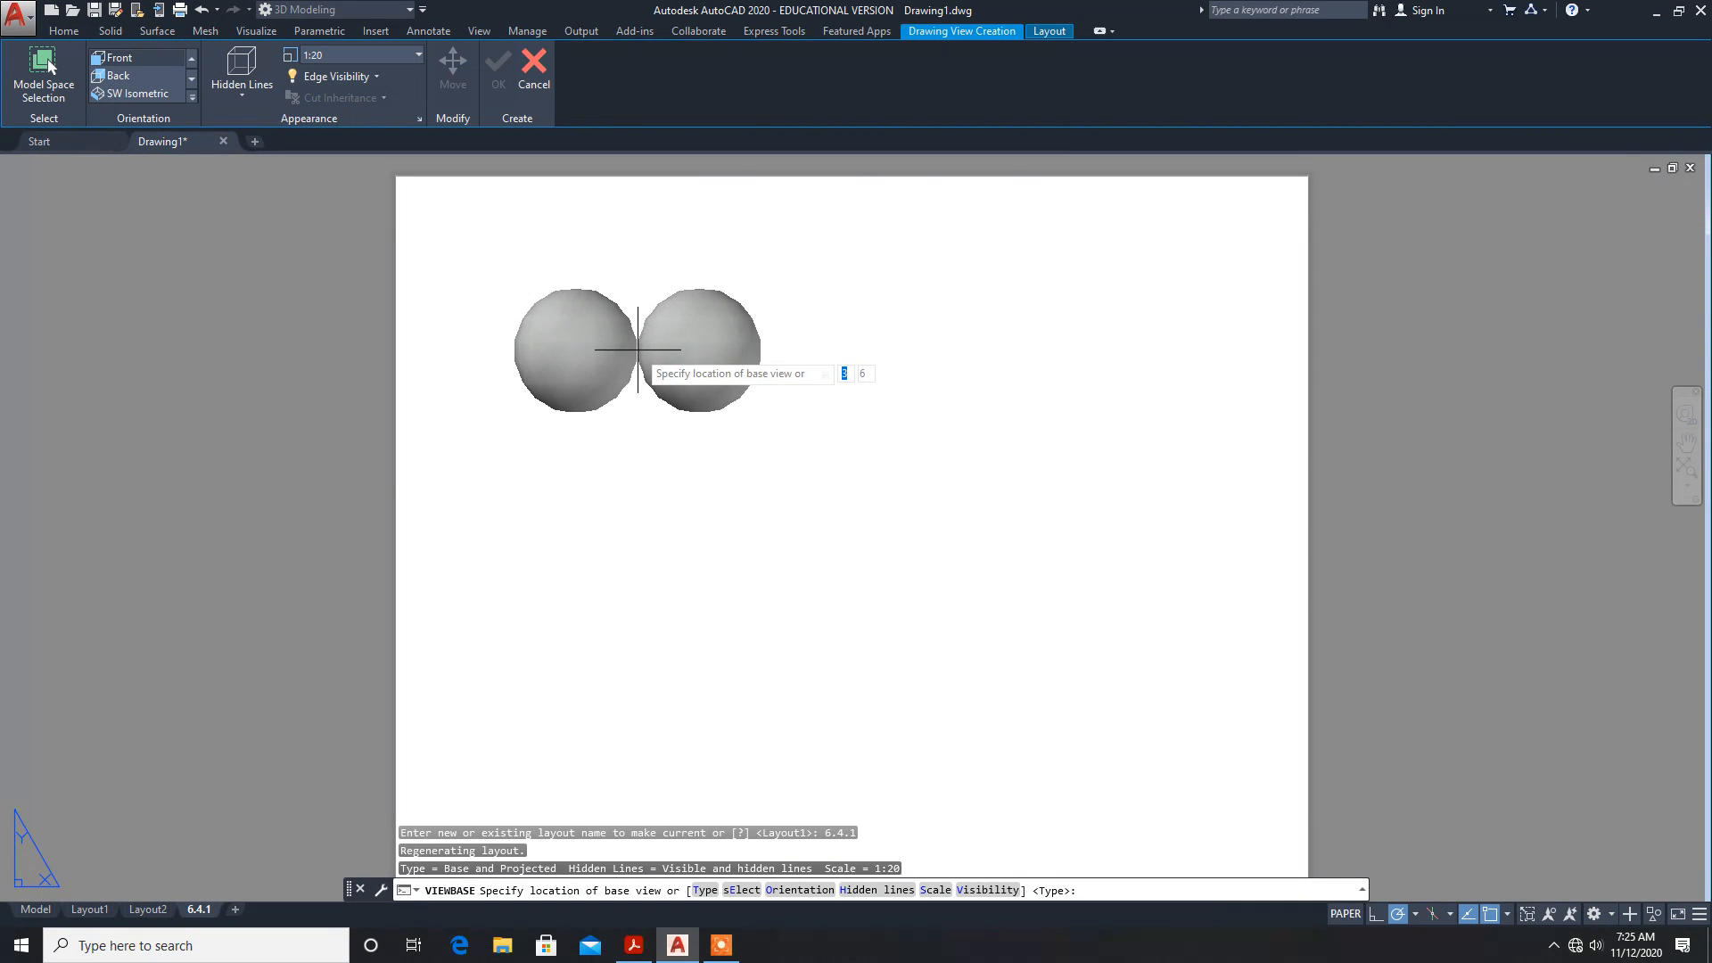
Step: Place the base view in the sheet's upper left, with projected views below it, to its right and an isometric one at the lower right
{"action": "left_click", "coordinate": [637, 351]}
{"action": "key", "text": "Return"}
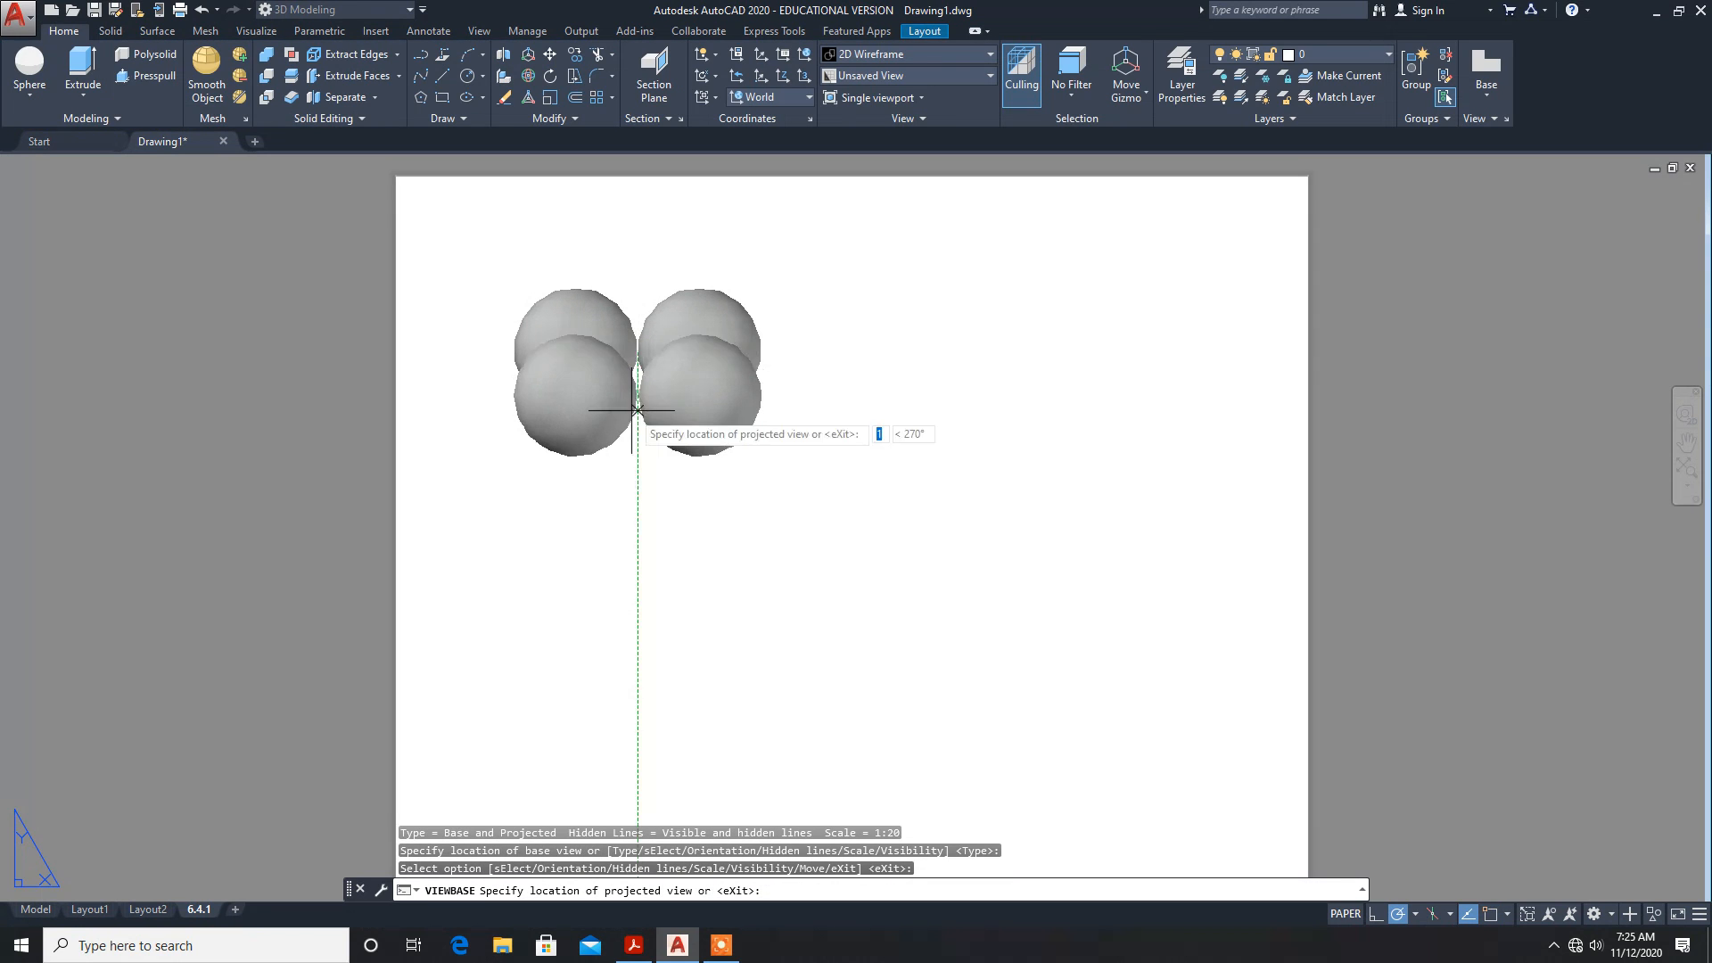
{"action": "left_click", "coordinate": [604, 658]}
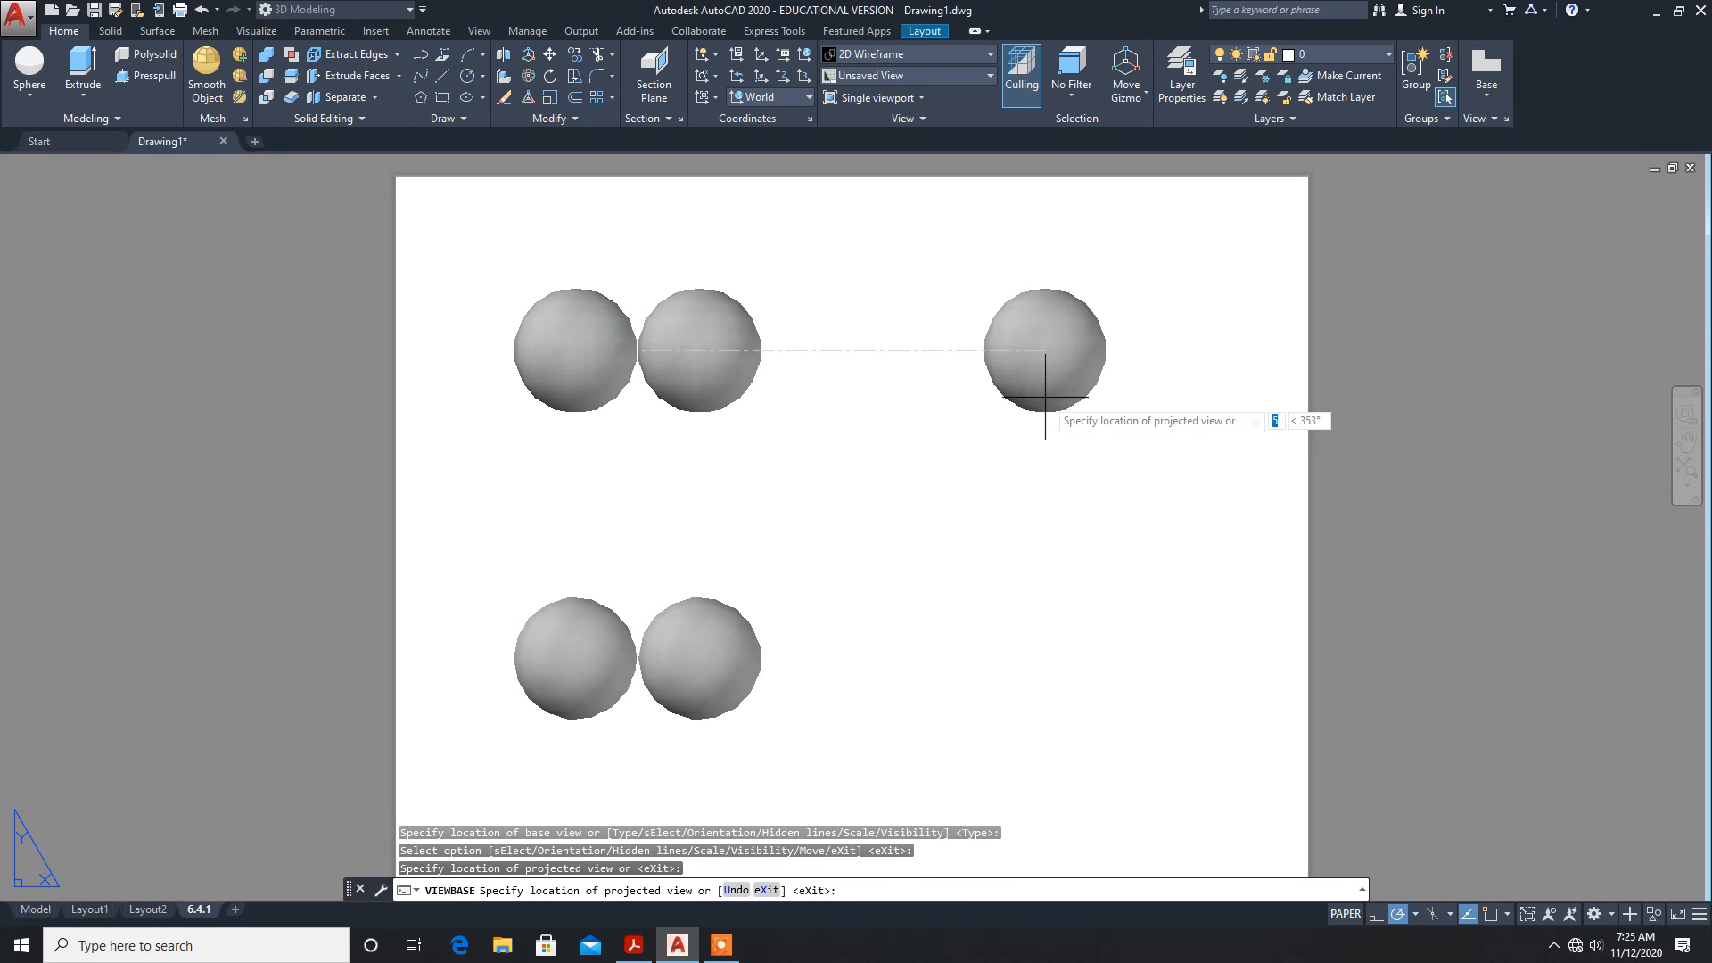
{"action": "left_click", "coordinate": [1045, 397]}
{"action": "left_click", "coordinate": [1046, 631]}
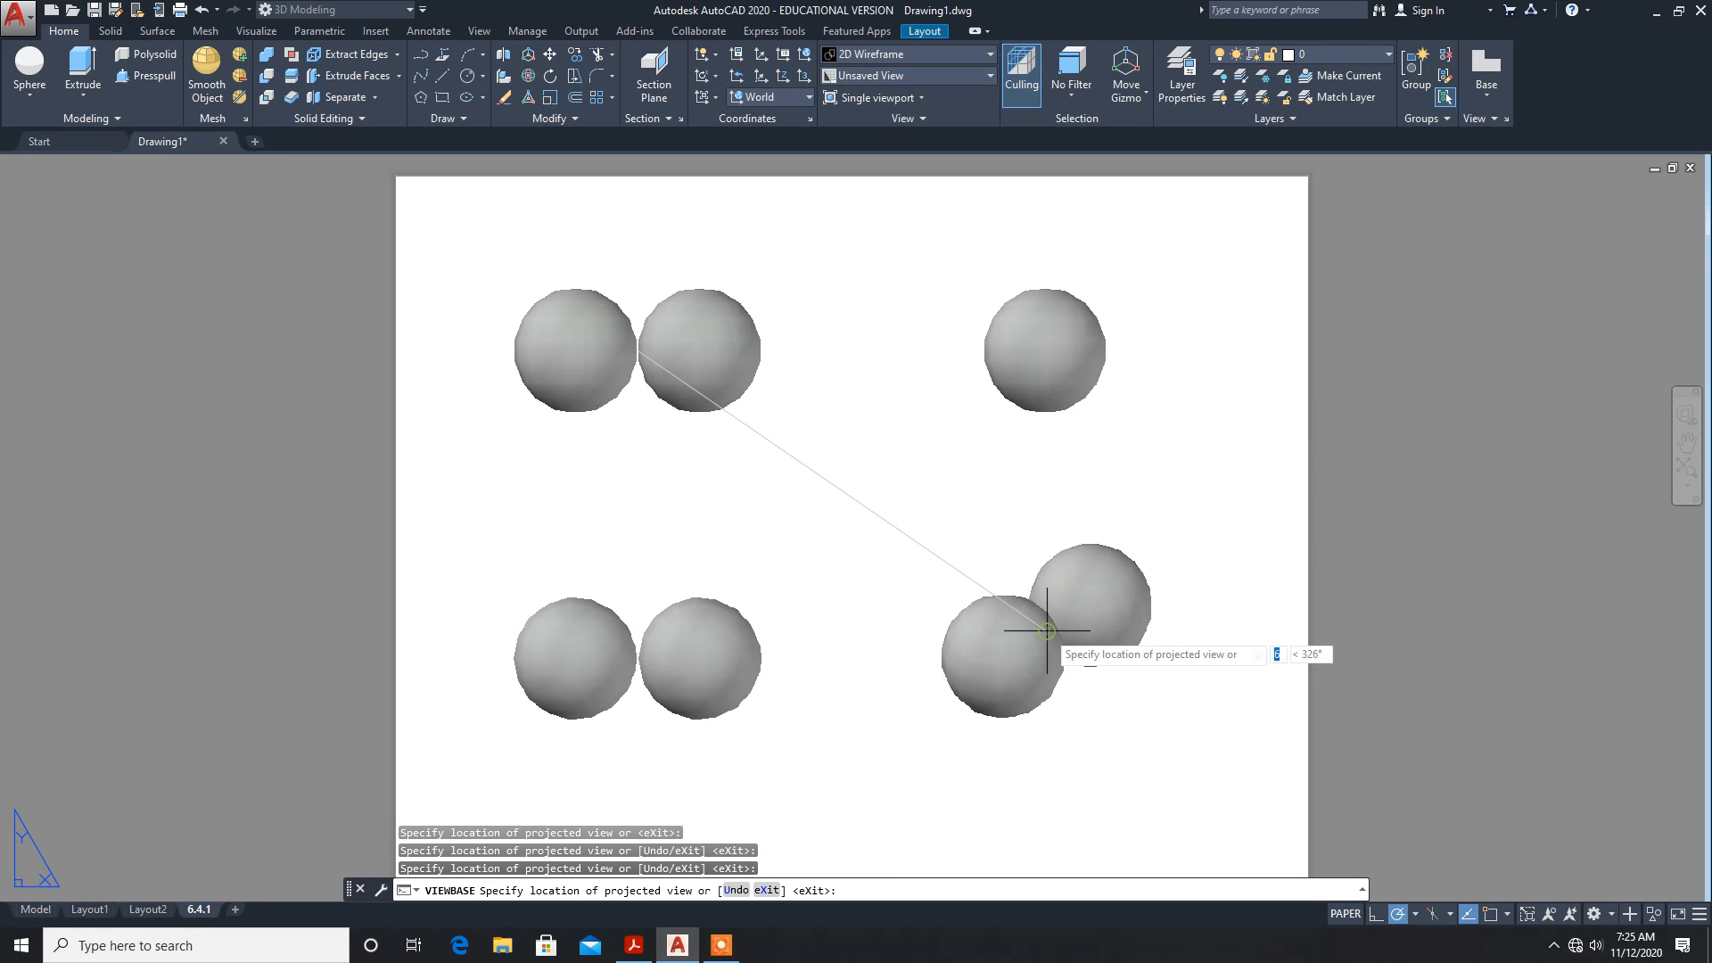
{"action": "key", "text": "Return"}
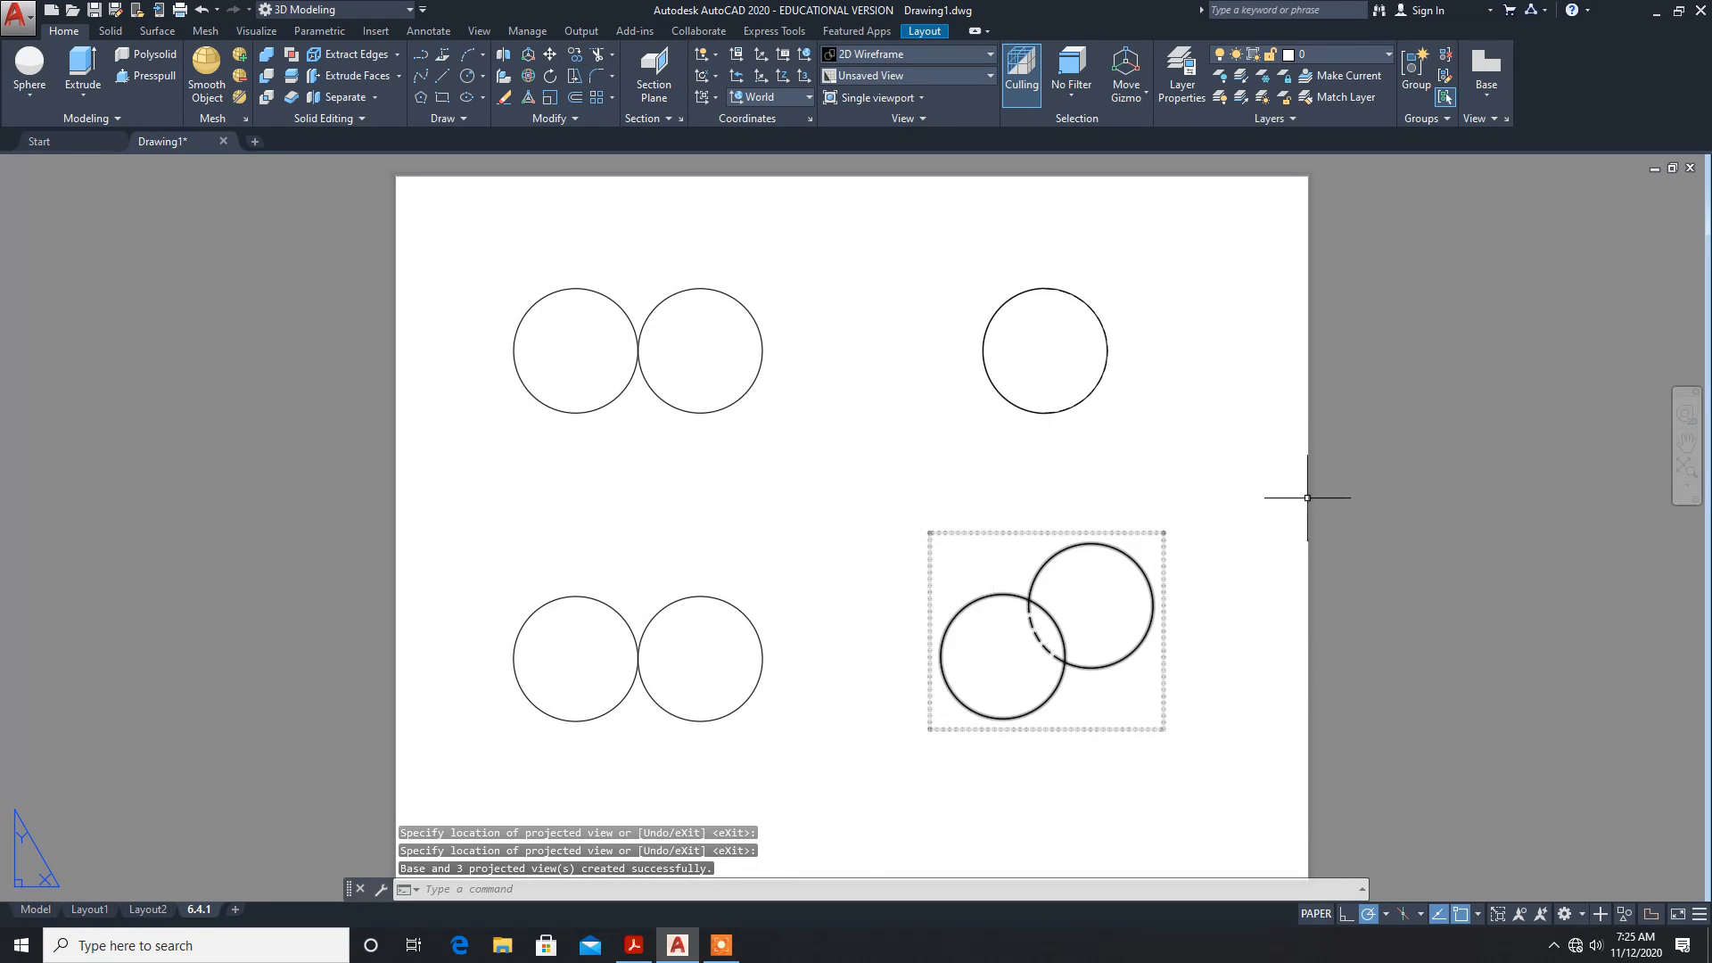
Step: Edit the base view's hidden line display, trying Shaded with visible lines and settling on Shaded with visible and hidden lines
{"action": "left_click", "coordinate": [642, 358]}
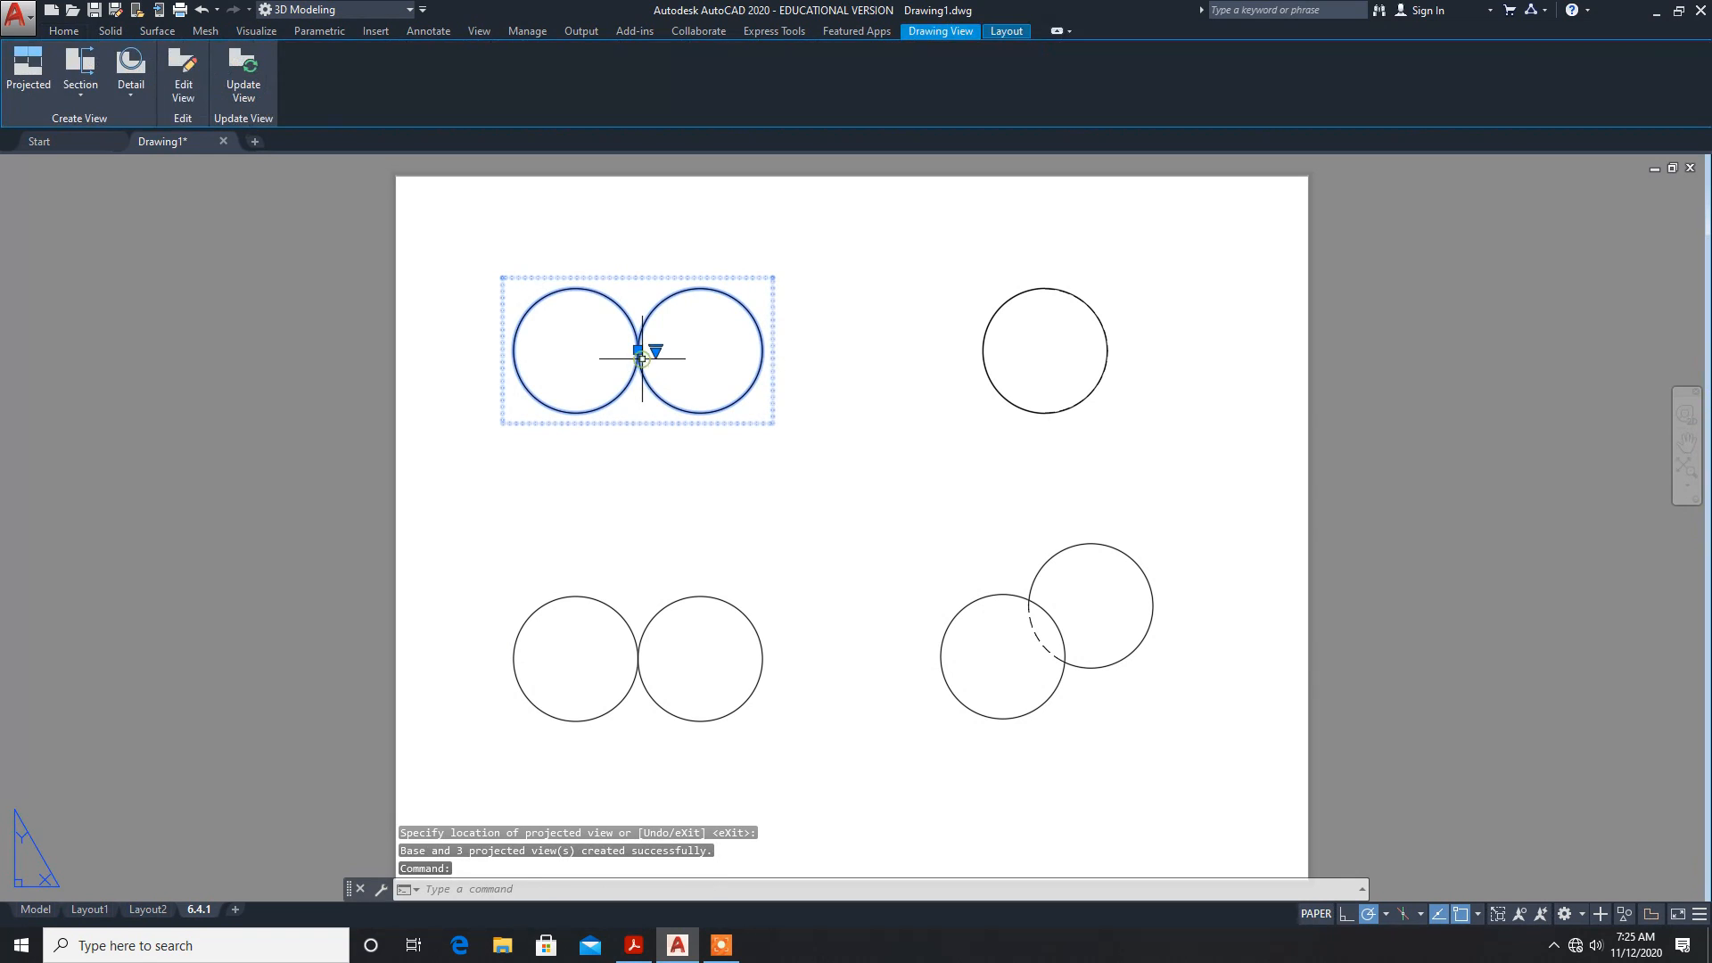
{"action": "left_click", "coordinate": [187, 94]}
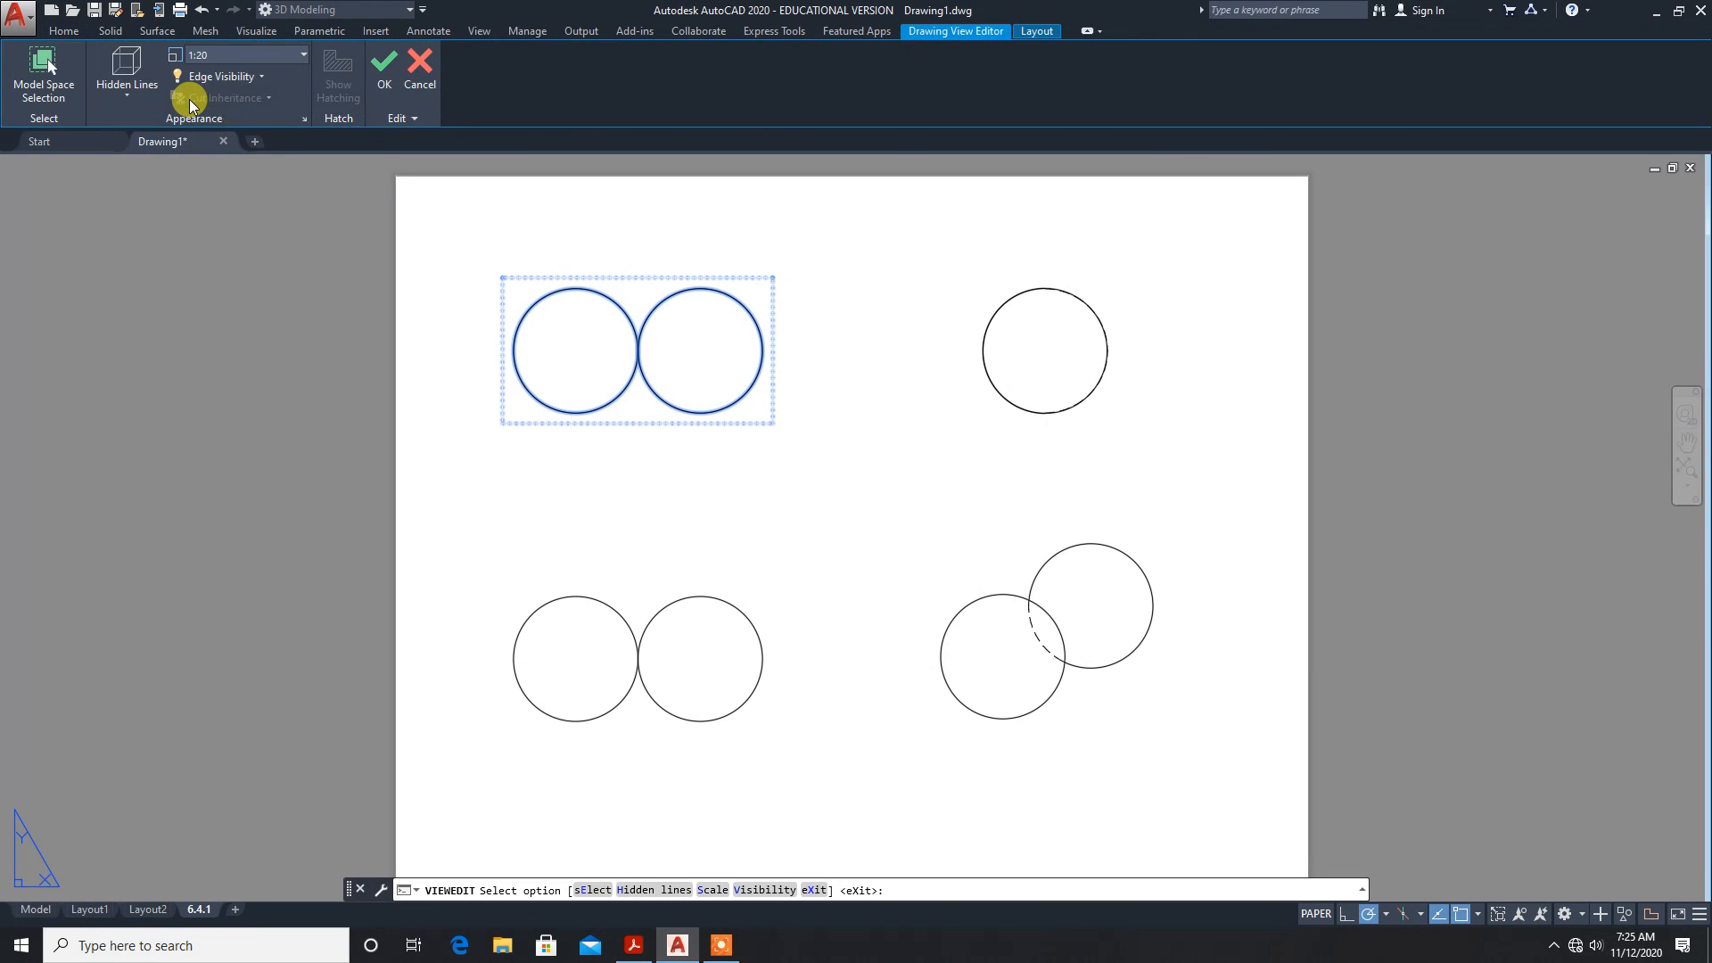
{"action": "left_click", "coordinate": [123, 82]}
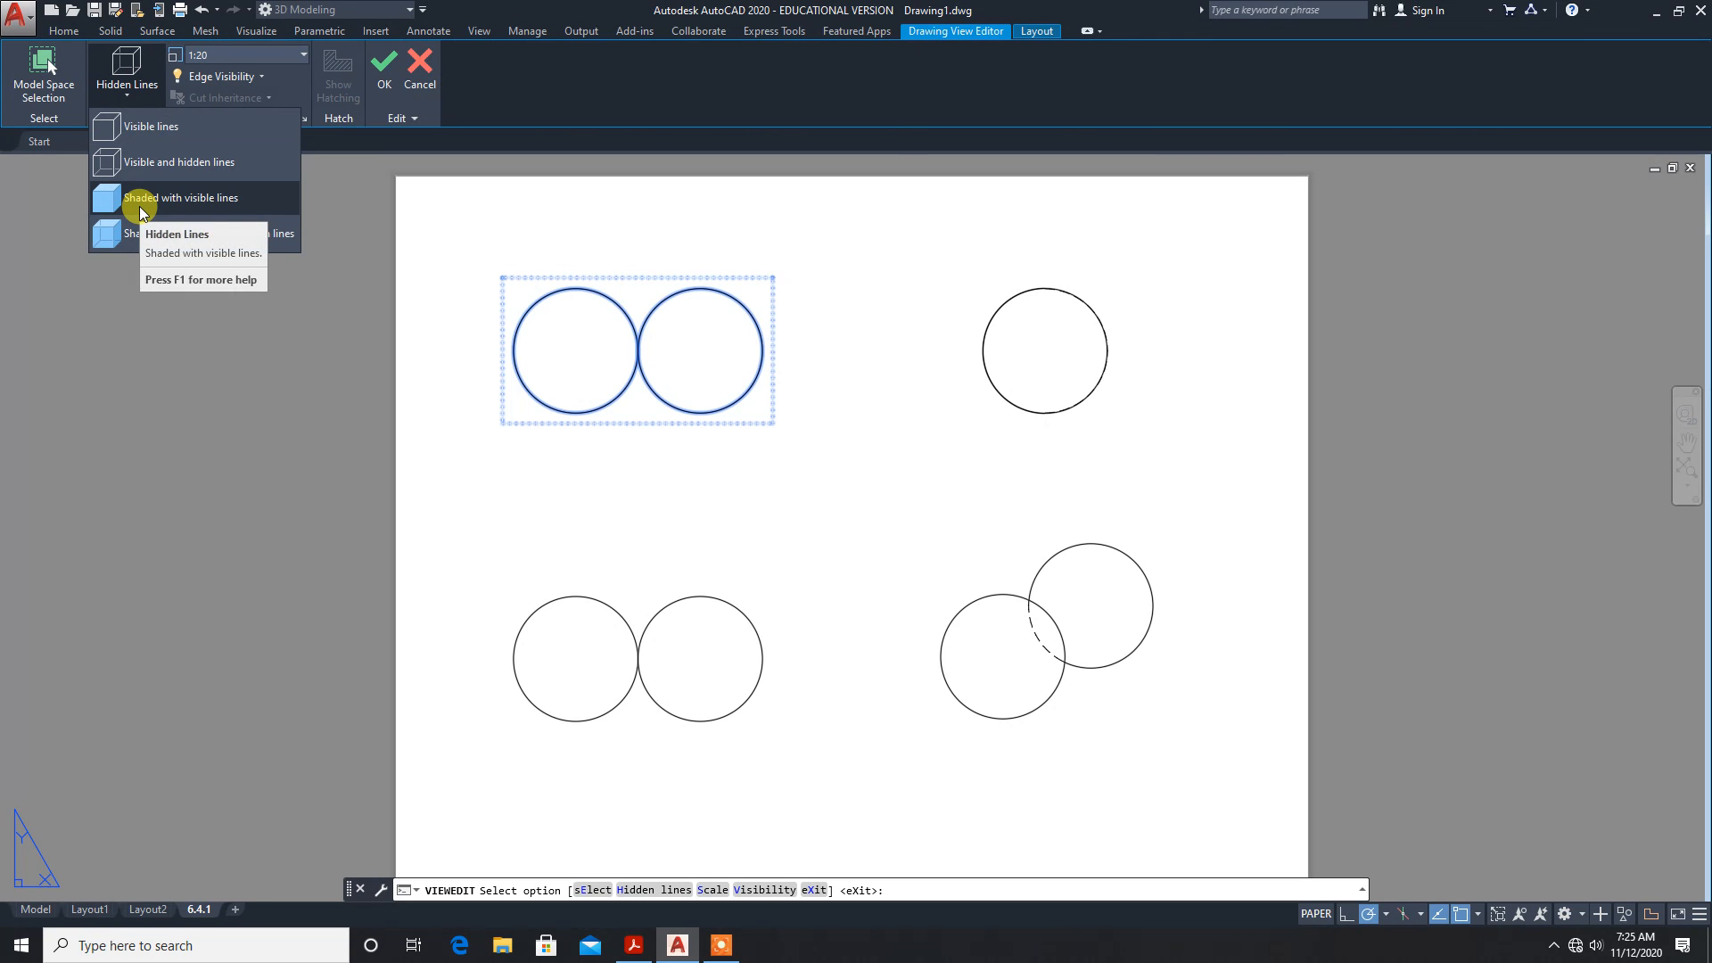
{"action": "left_click", "coordinate": [164, 196]}
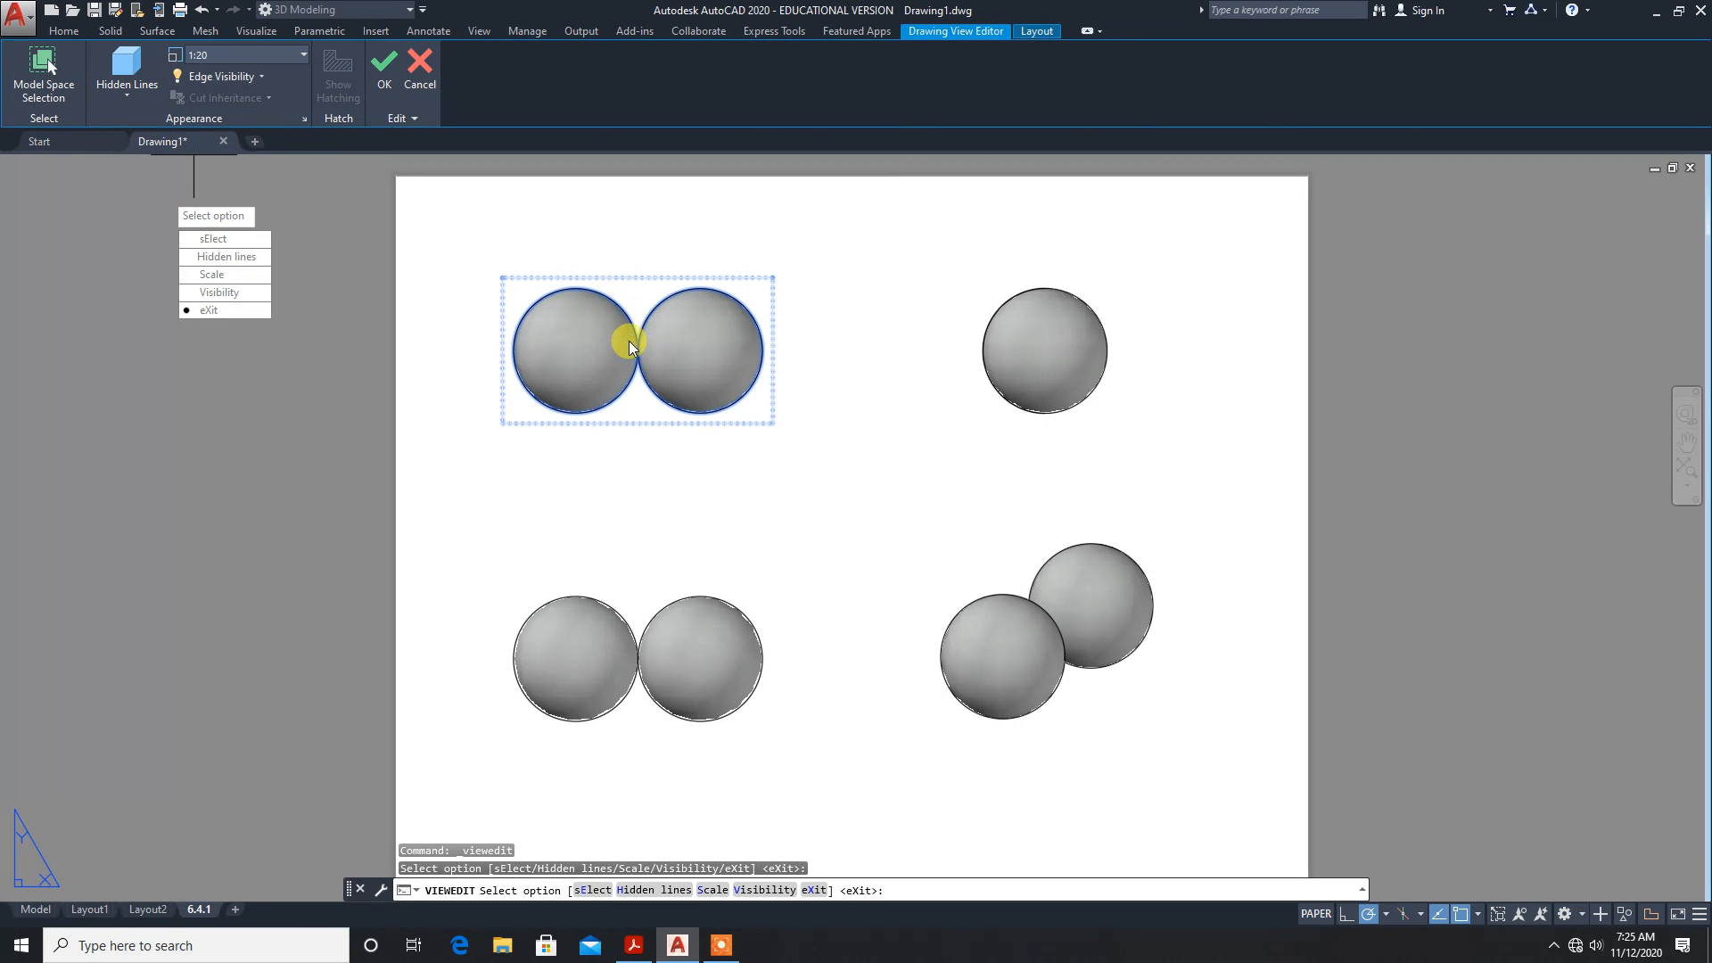
{"action": "left_click", "coordinate": [139, 98]}
{"action": "left_click", "coordinate": [142, 230]}
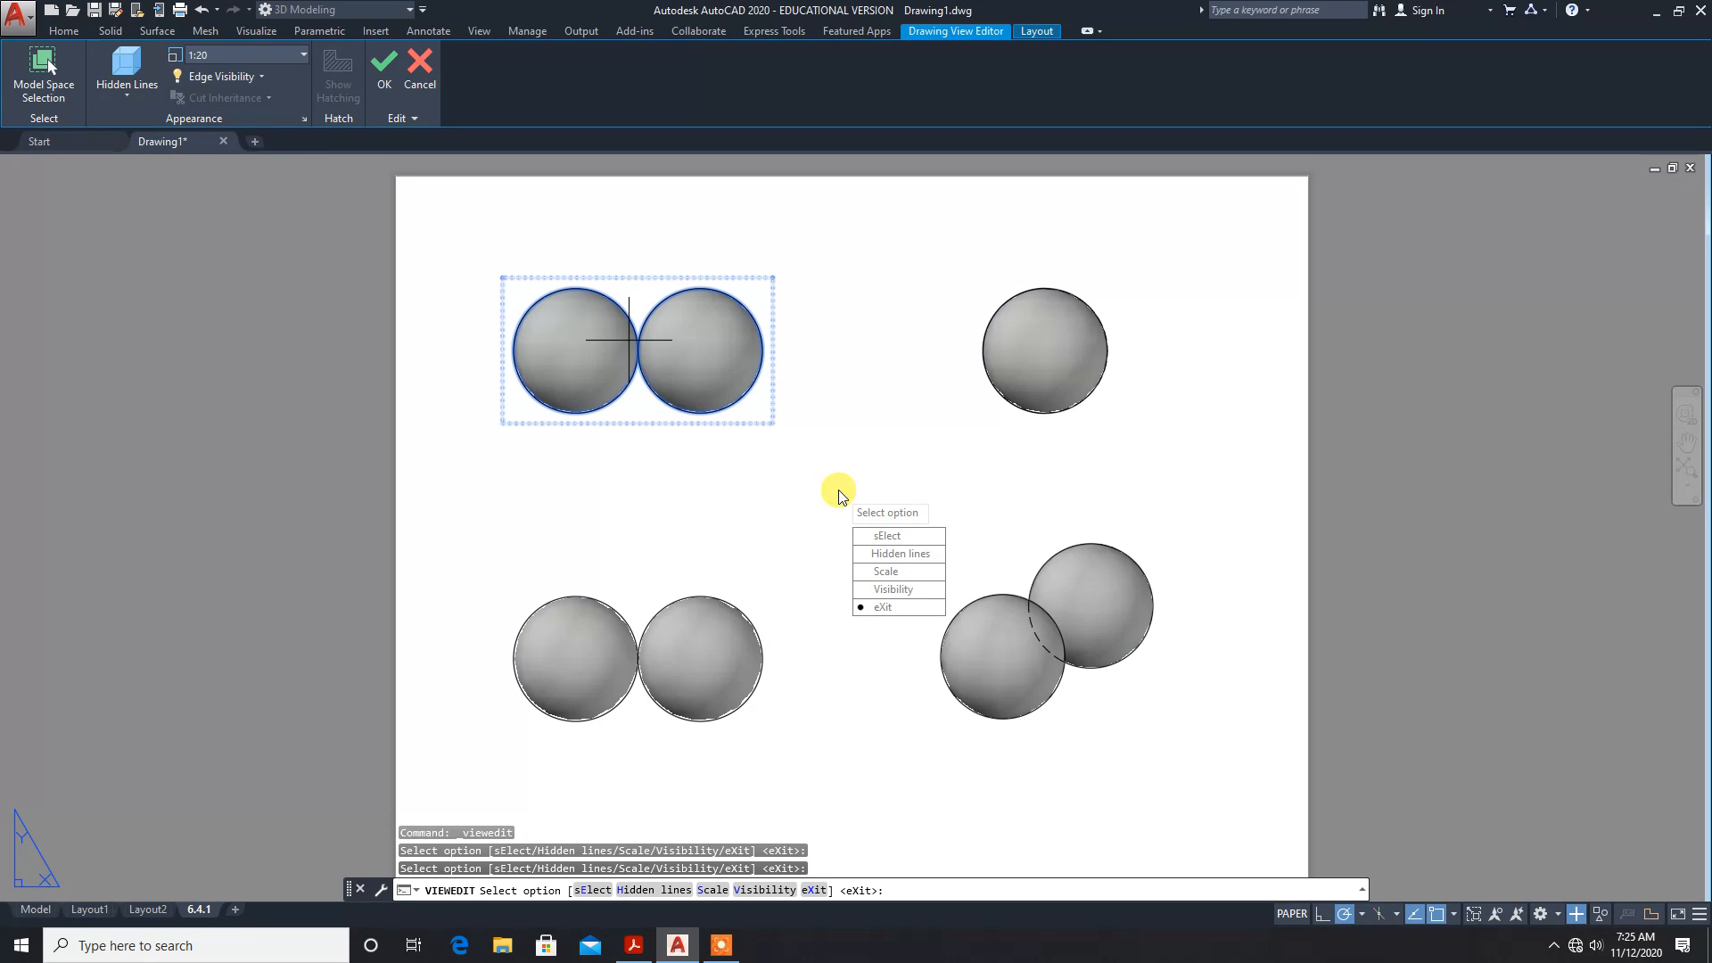
{"action": "key", "text": "Return"}
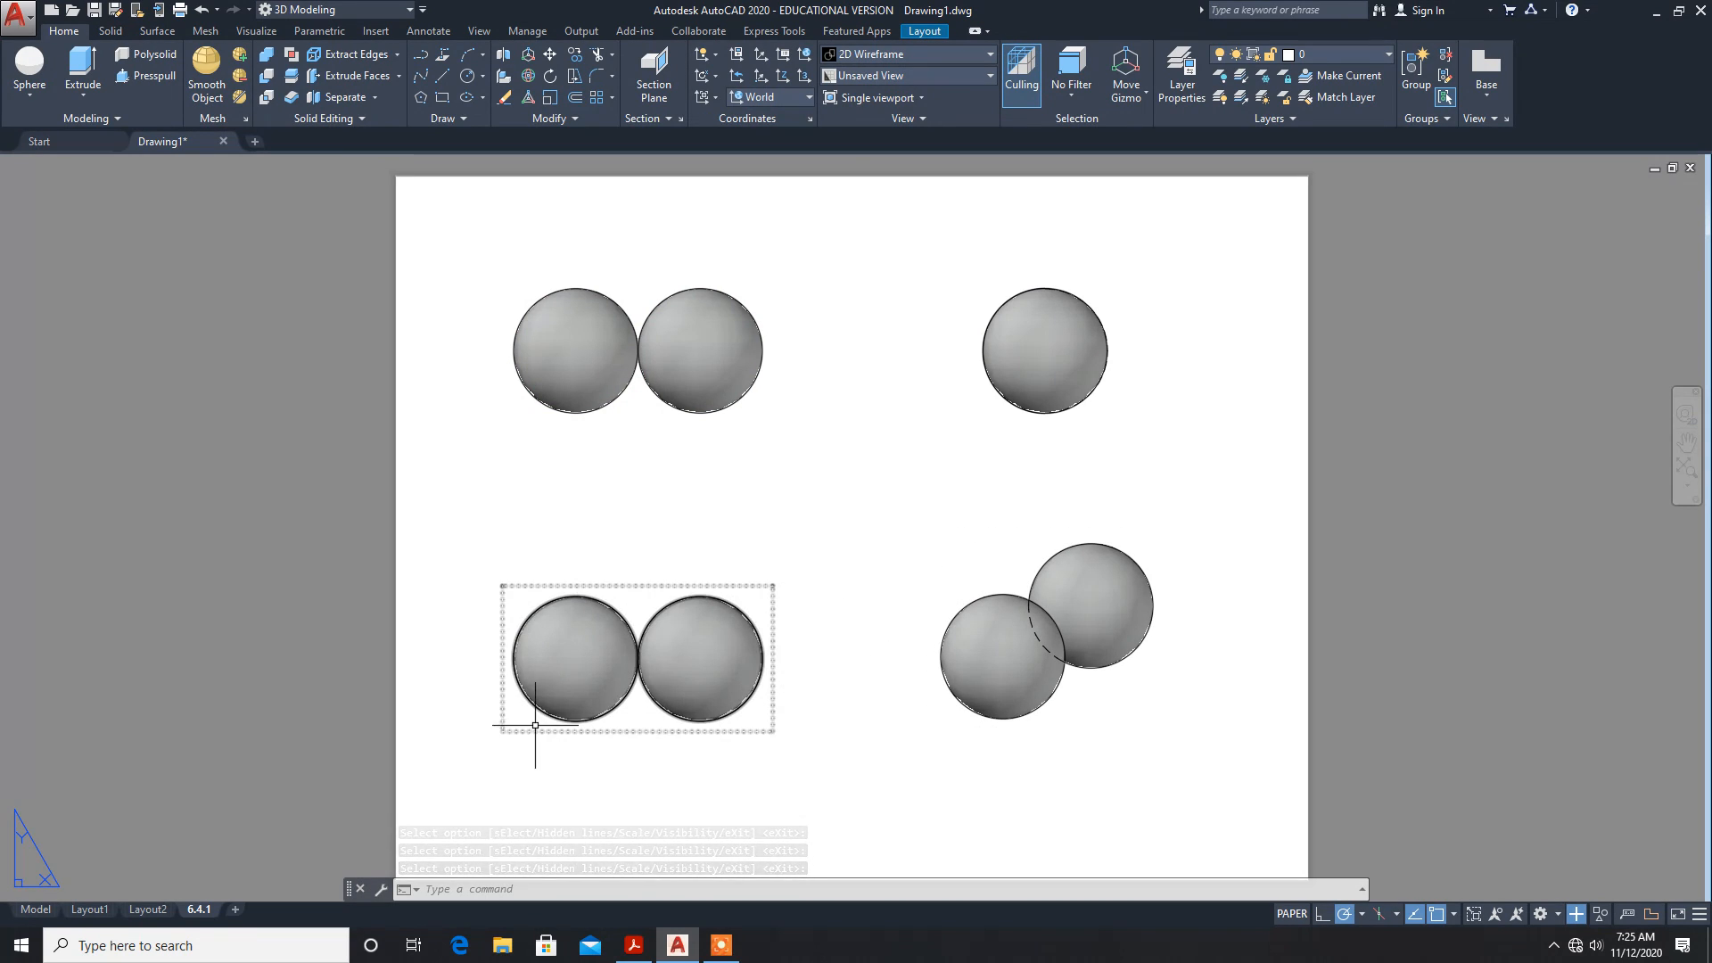
Step: Return to model space and switch to Acrobat Reader to read part ii of problem 4
{"action": "mouse_move", "coordinate": [45, 917]}
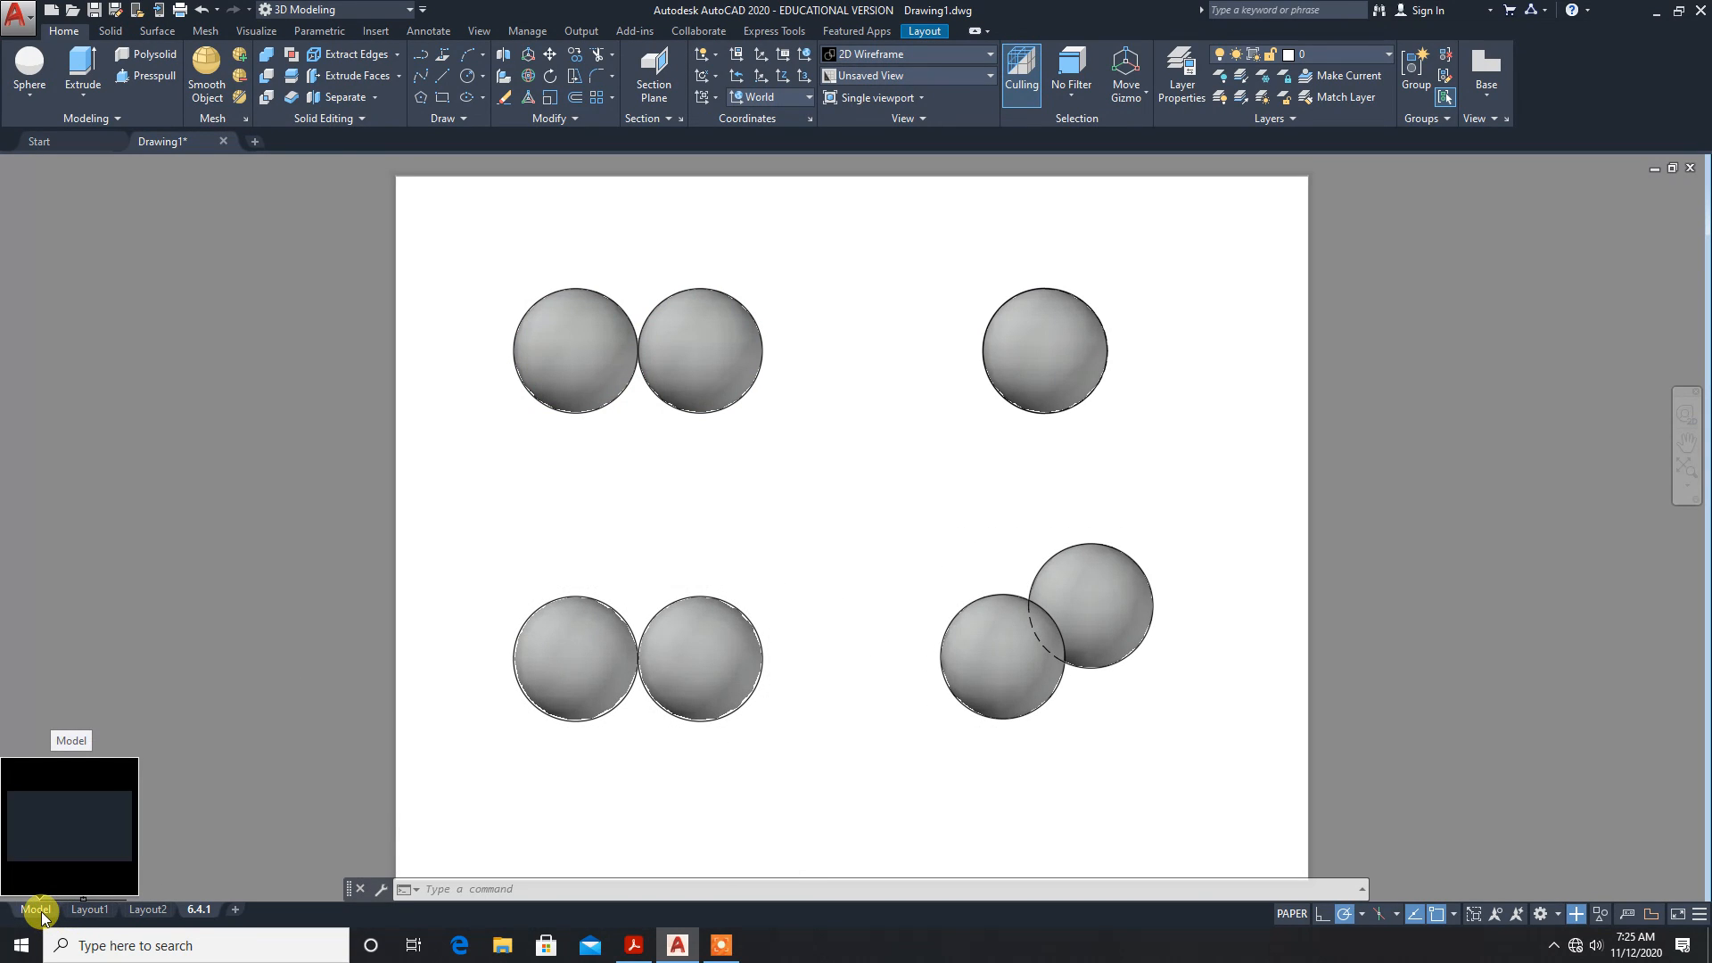
{"action": "left_click", "coordinate": [36, 909]}
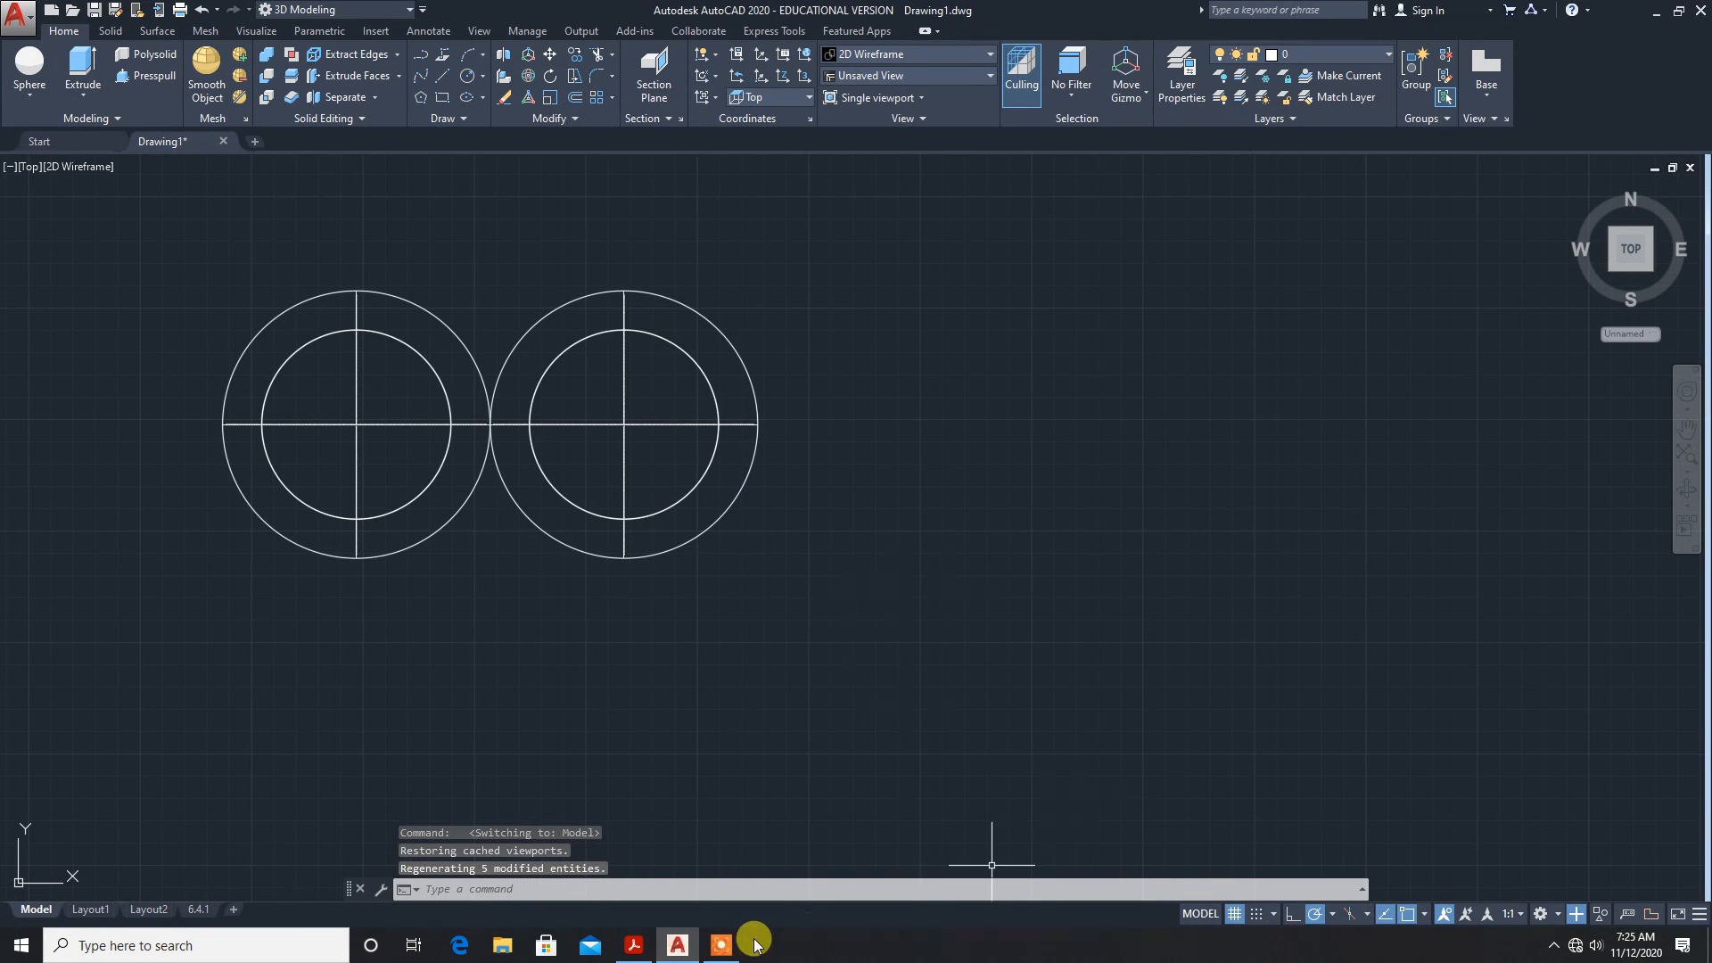
{"action": "left_click", "coordinate": [633, 945]}
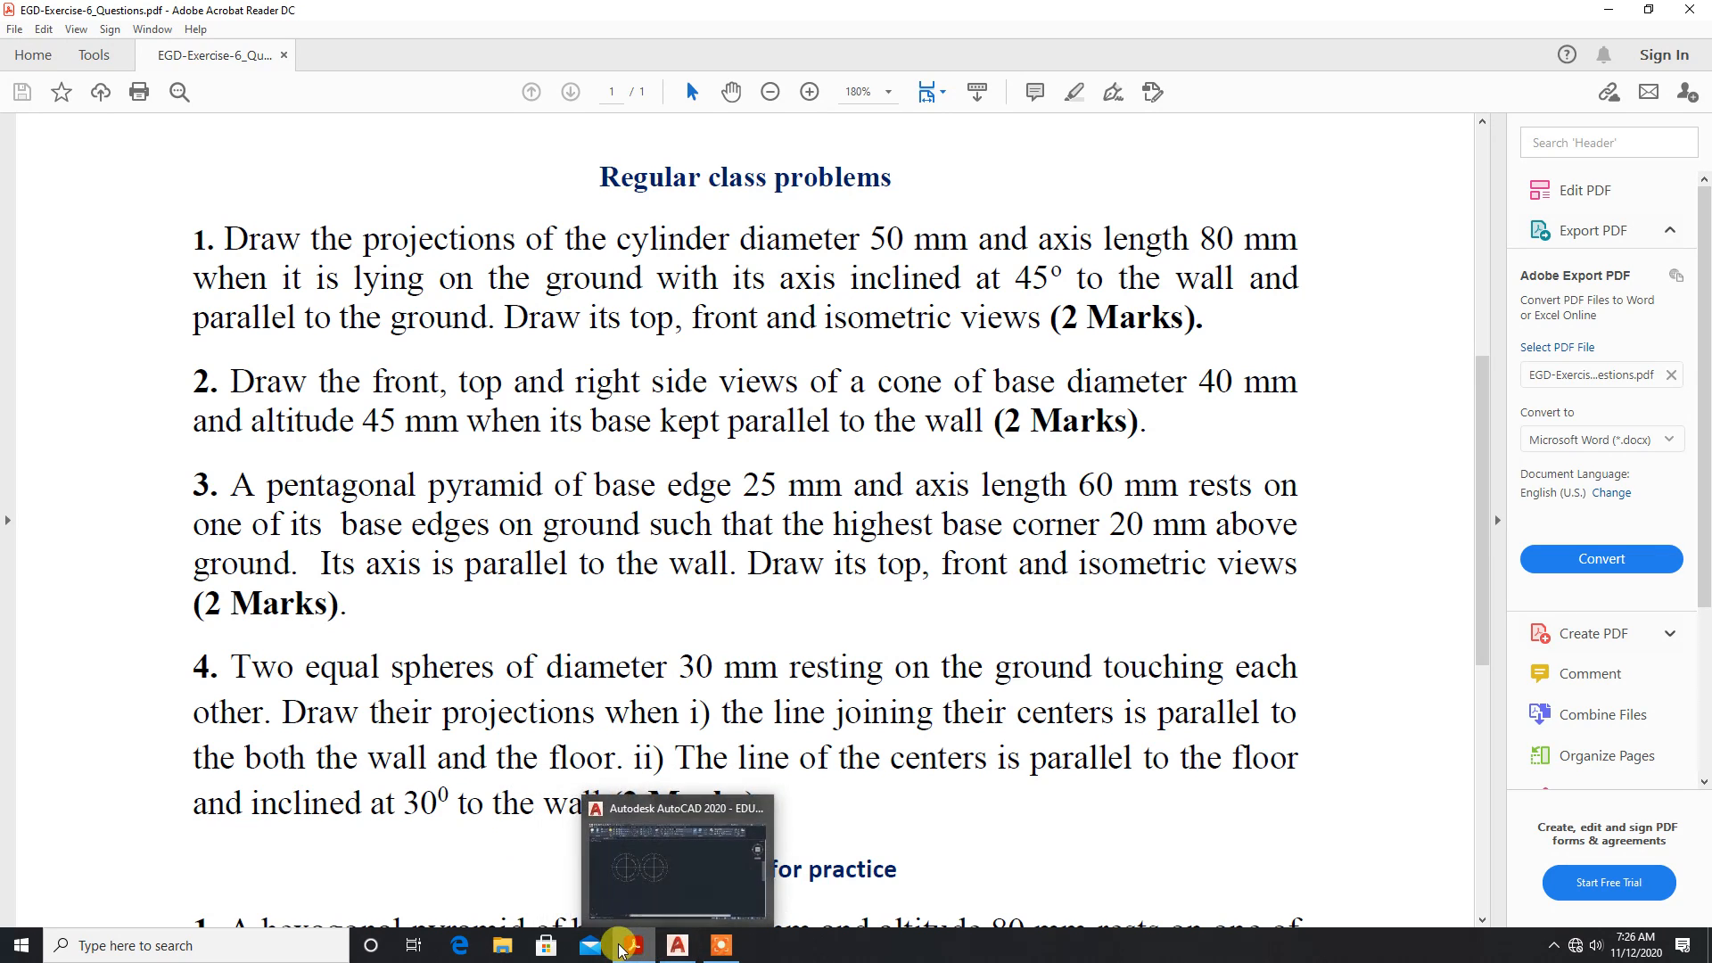
Step: Switch back to AutoCAD and rotate both spheres by 30 degrees about the left sphere's centre
{"action": "left_click", "coordinate": [679, 947]}
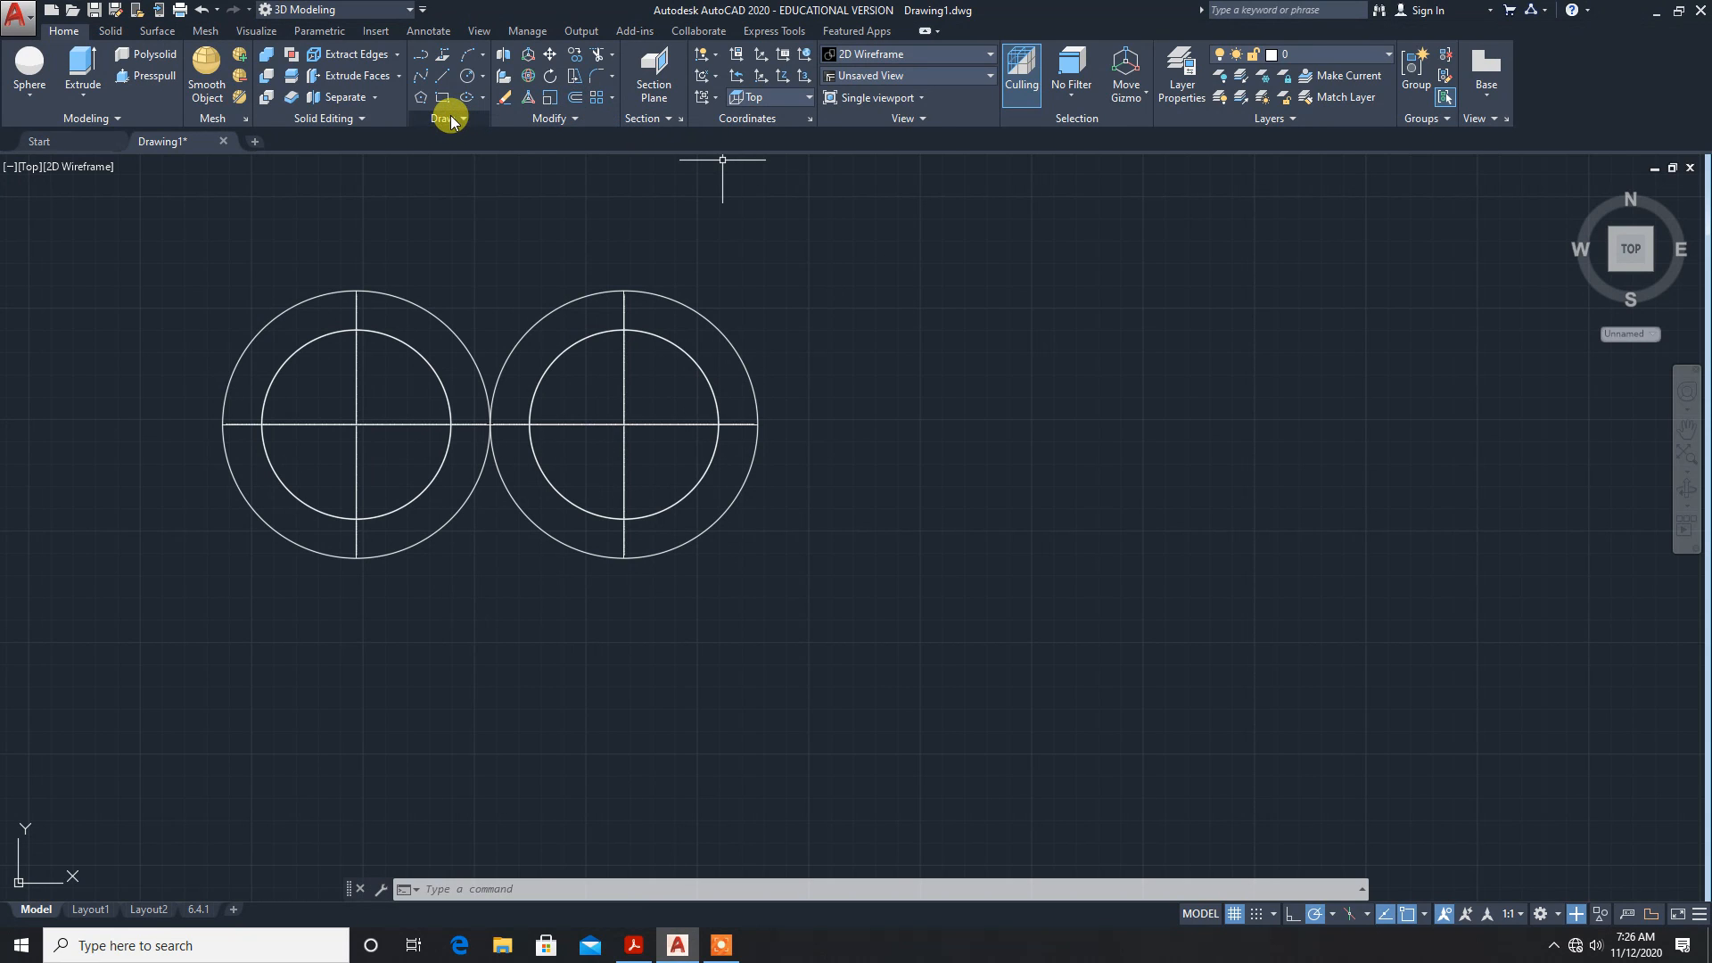
{"action": "left_click", "coordinate": [551, 80]}
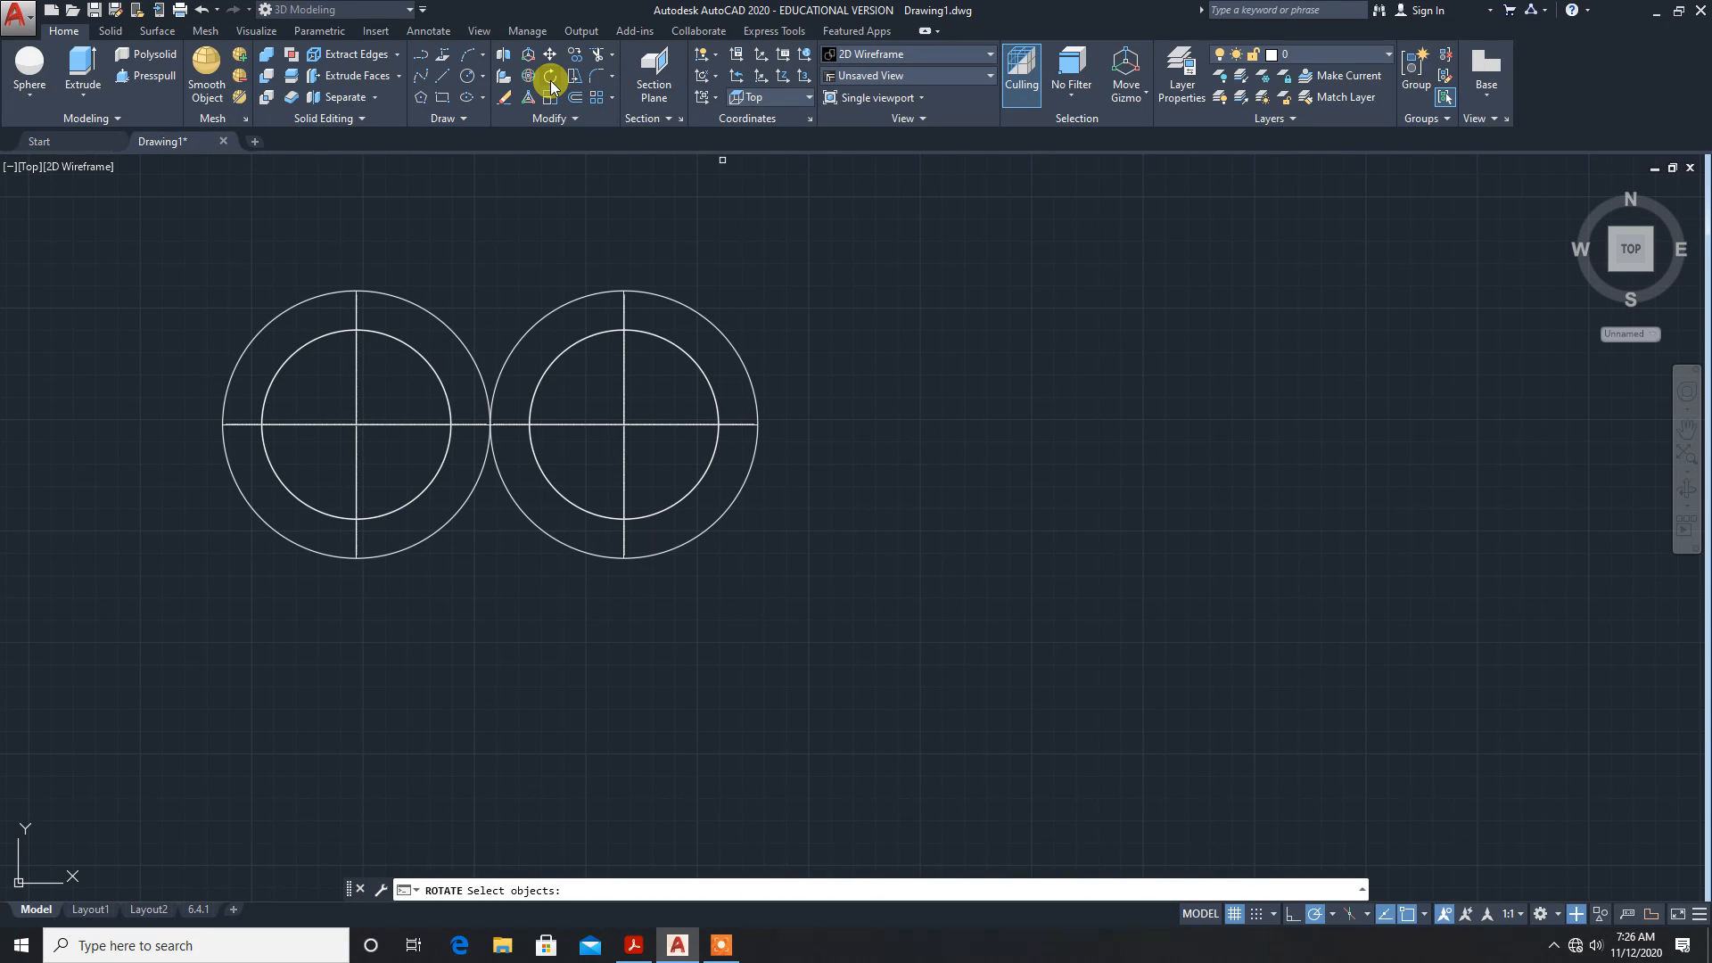
{"action": "left_click", "coordinate": [275, 316]}
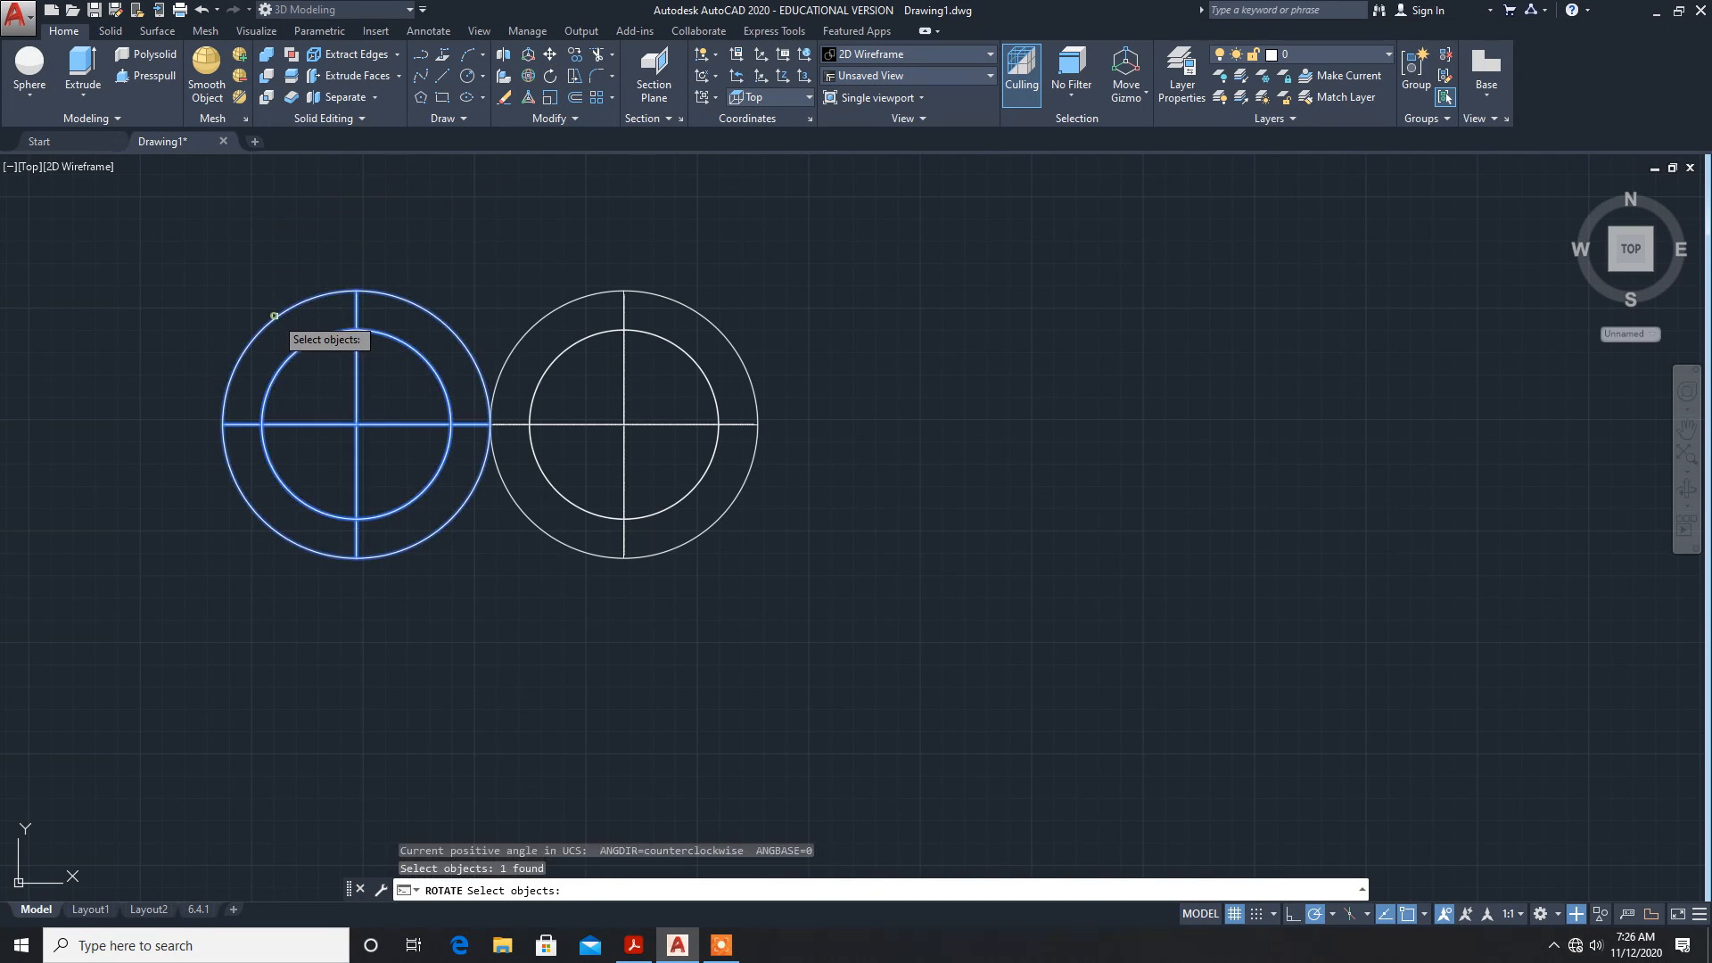
{"action": "left_click", "coordinate": [522, 336]}
{"action": "key", "text": "Return"}
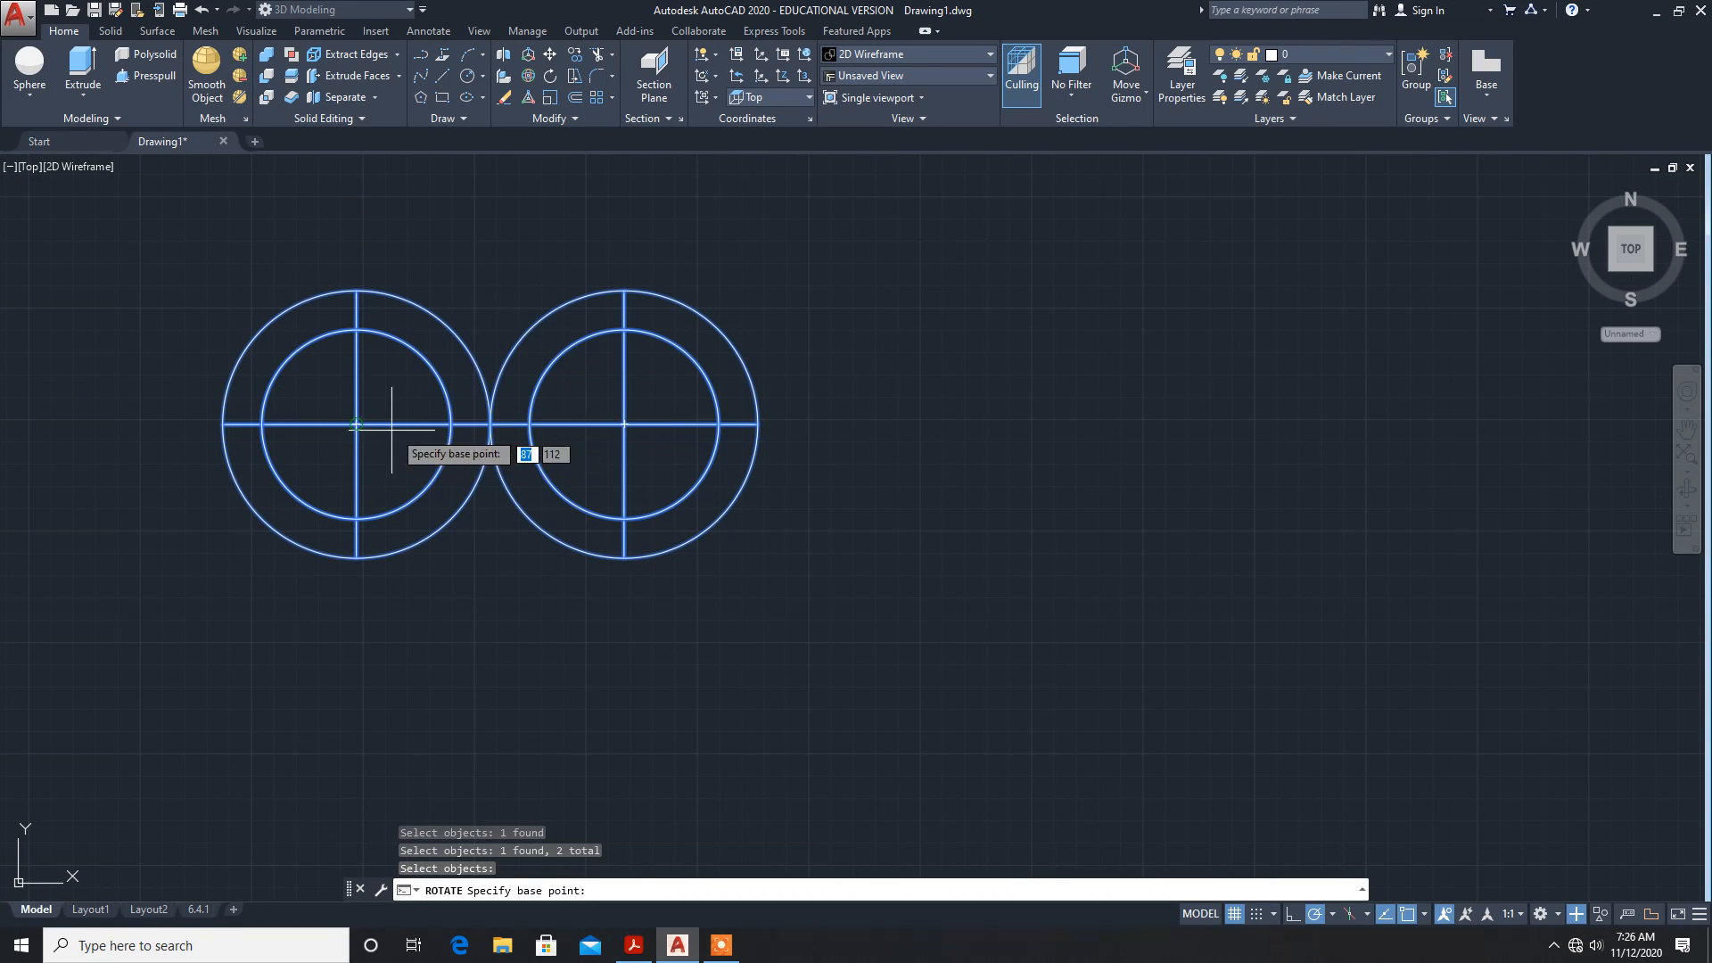
{"action": "left_click", "coordinate": [357, 424]}
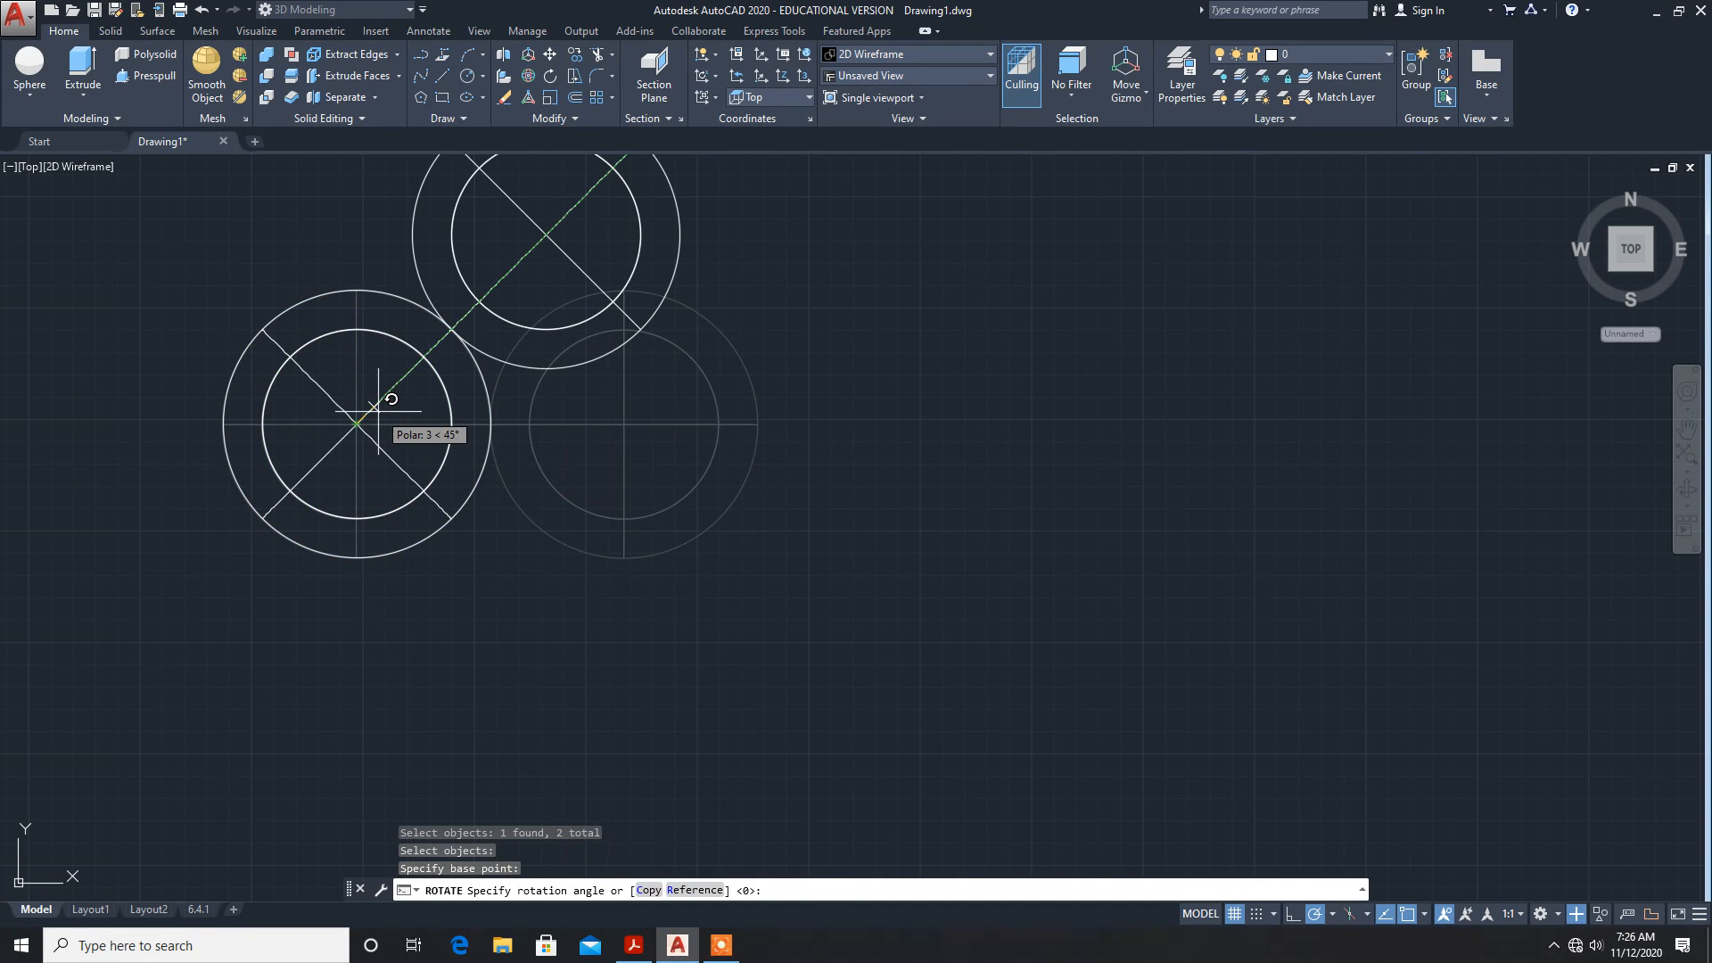
{"action": "type", "text": "30"}
{"action": "key", "text": "Return"}
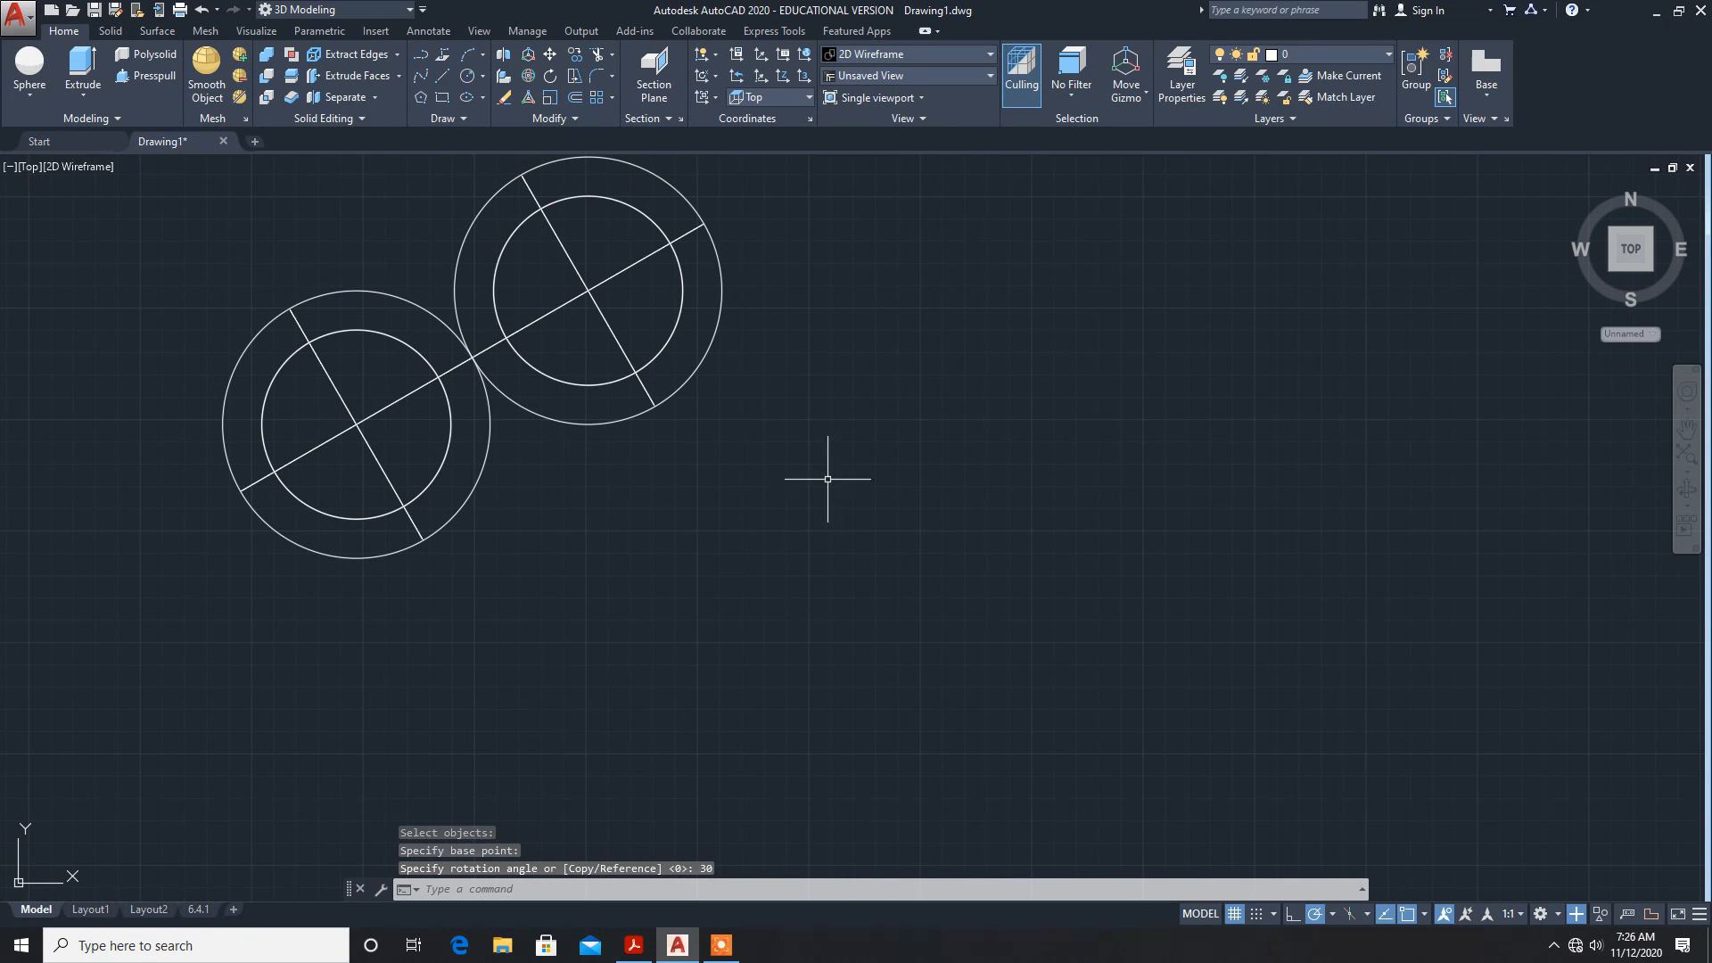
Step: Accept the first angle drafting standard and start a base view from model space using both spheres on a new layout named 6.4.2
{"action": "left_click", "coordinate": [1507, 118]}
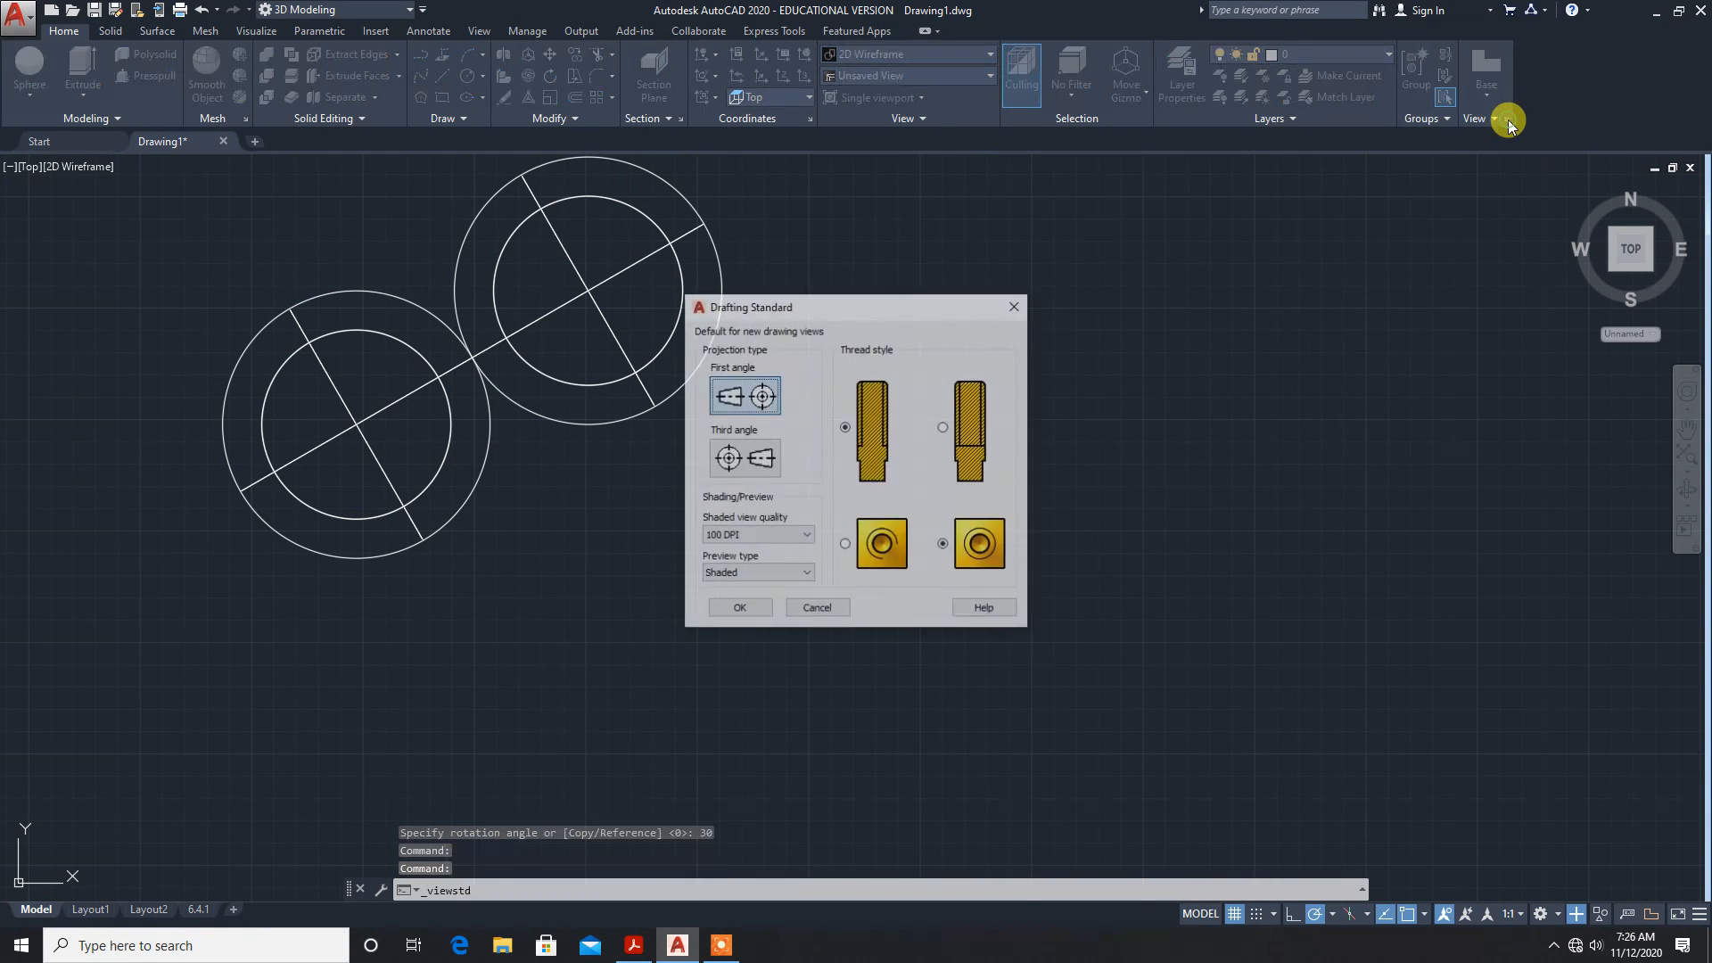
{"action": "left_click", "coordinate": [718, 615]}
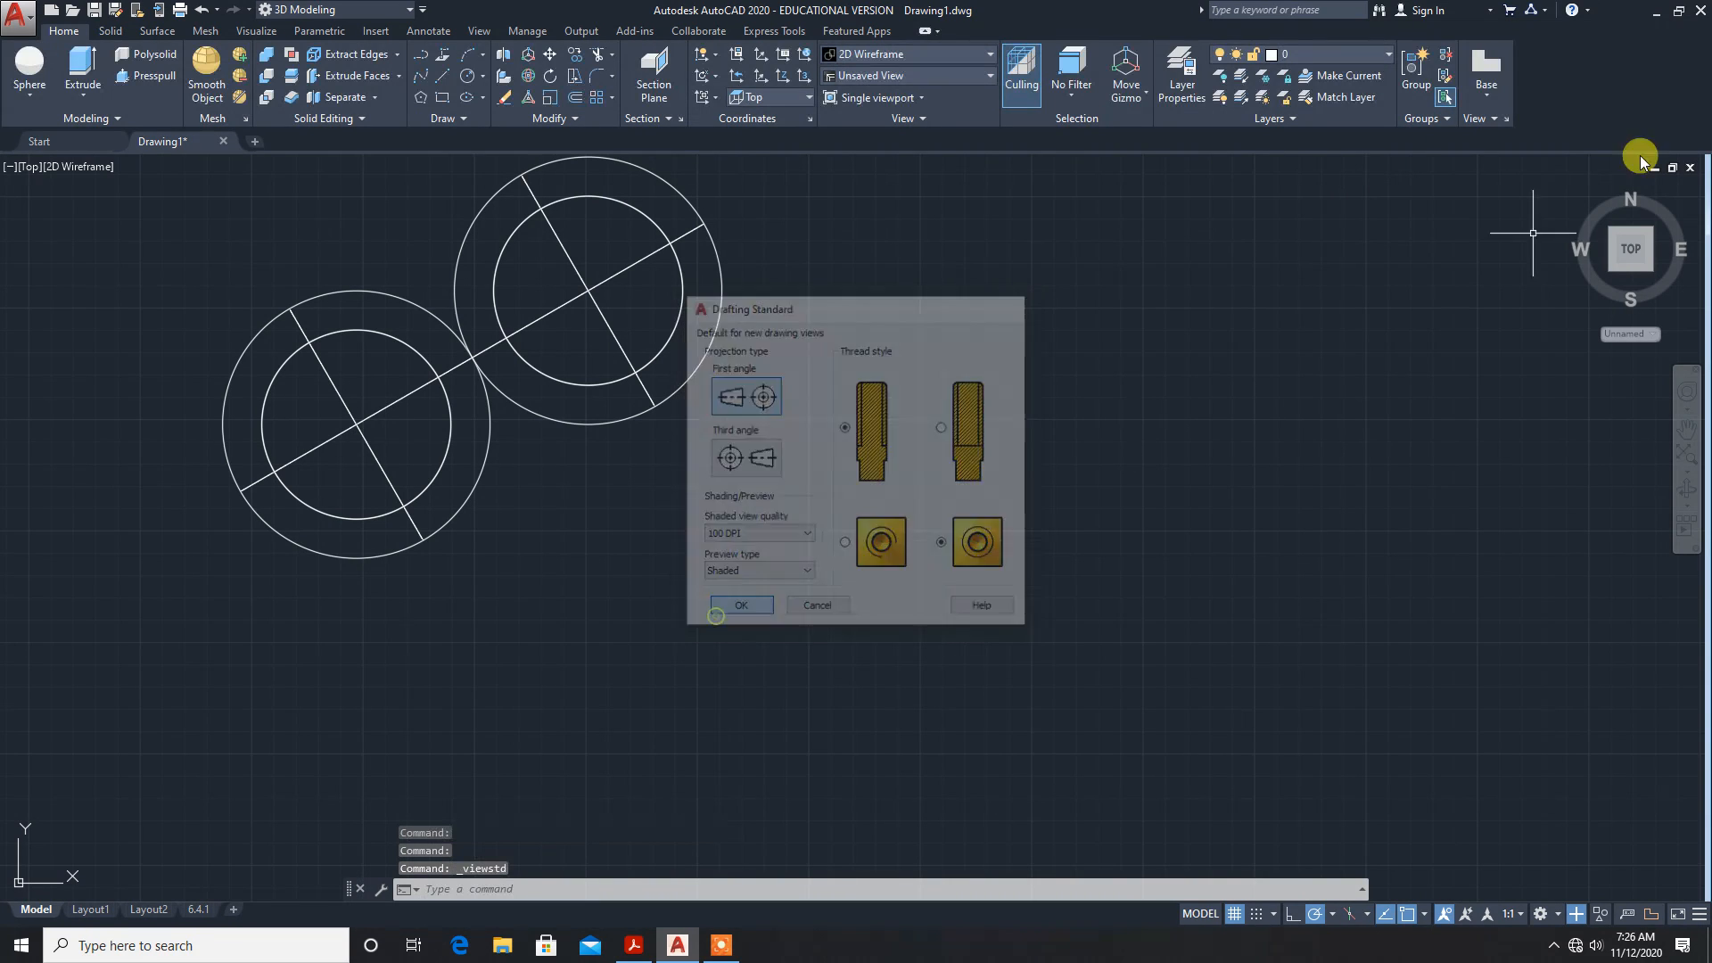
{"action": "left_click", "coordinate": [1486, 89]}
{"action": "left_click", "coordinate": [1487, 128]}
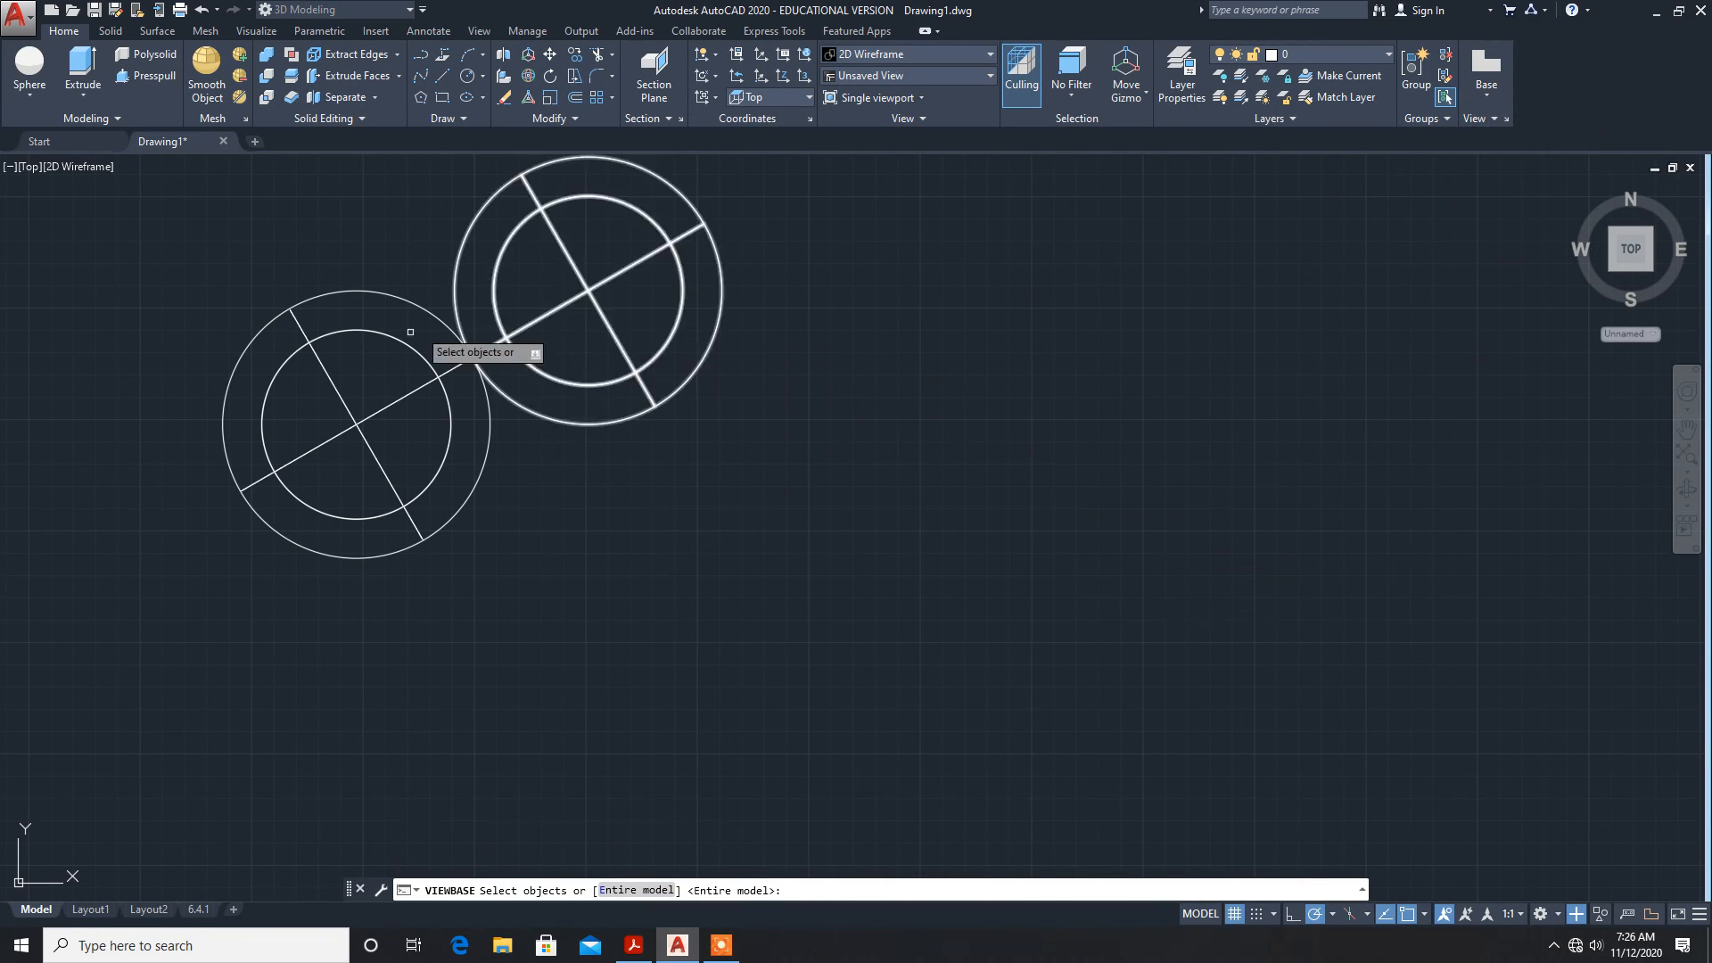
{"action": "left_click", "coordinate": [417, 387]}
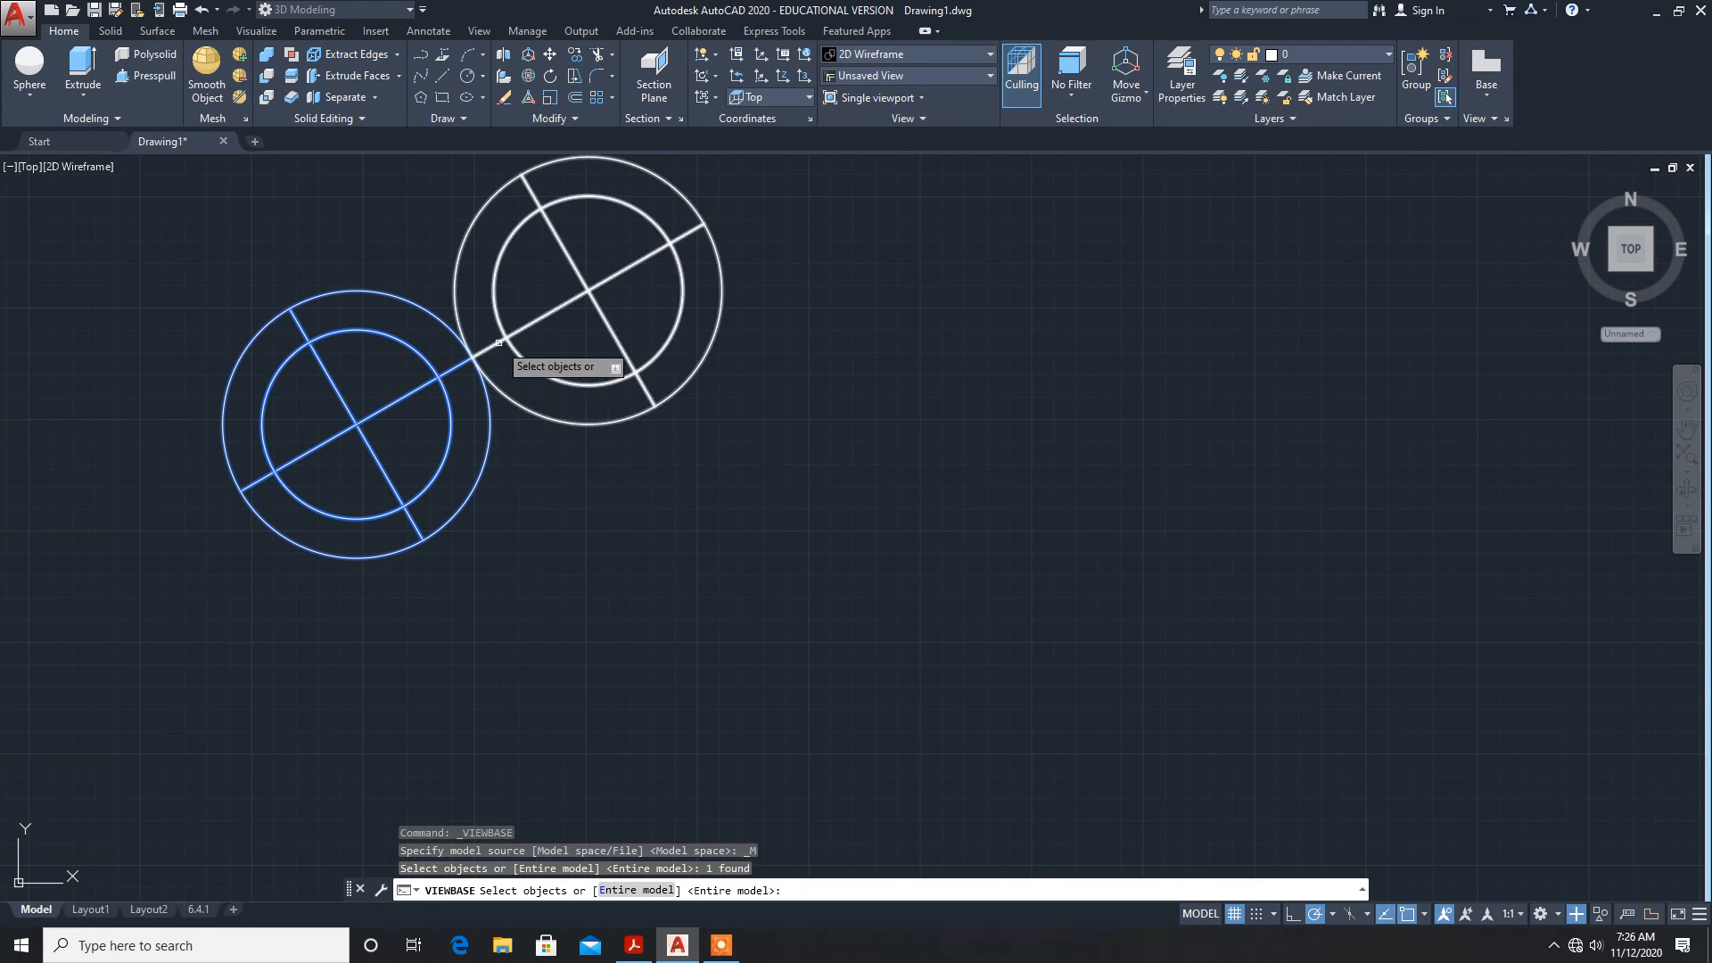
{"action": "left_click", "coordinate": [500, 340]}
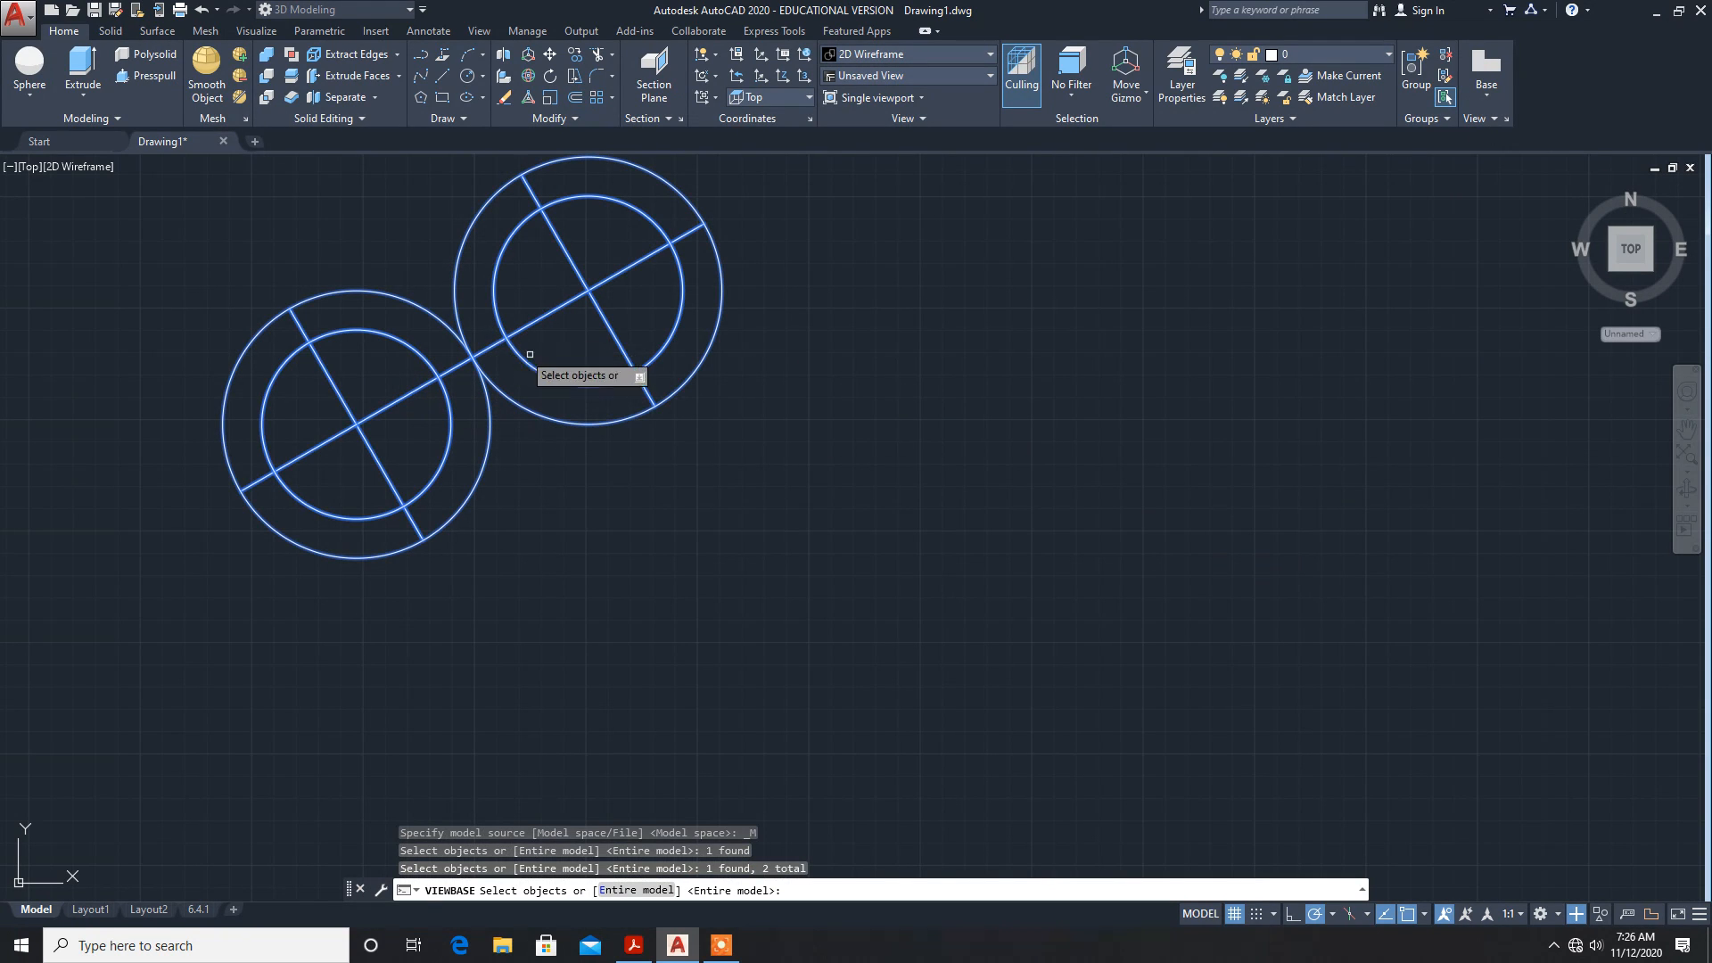
{"action": "key", "text": "Return"}
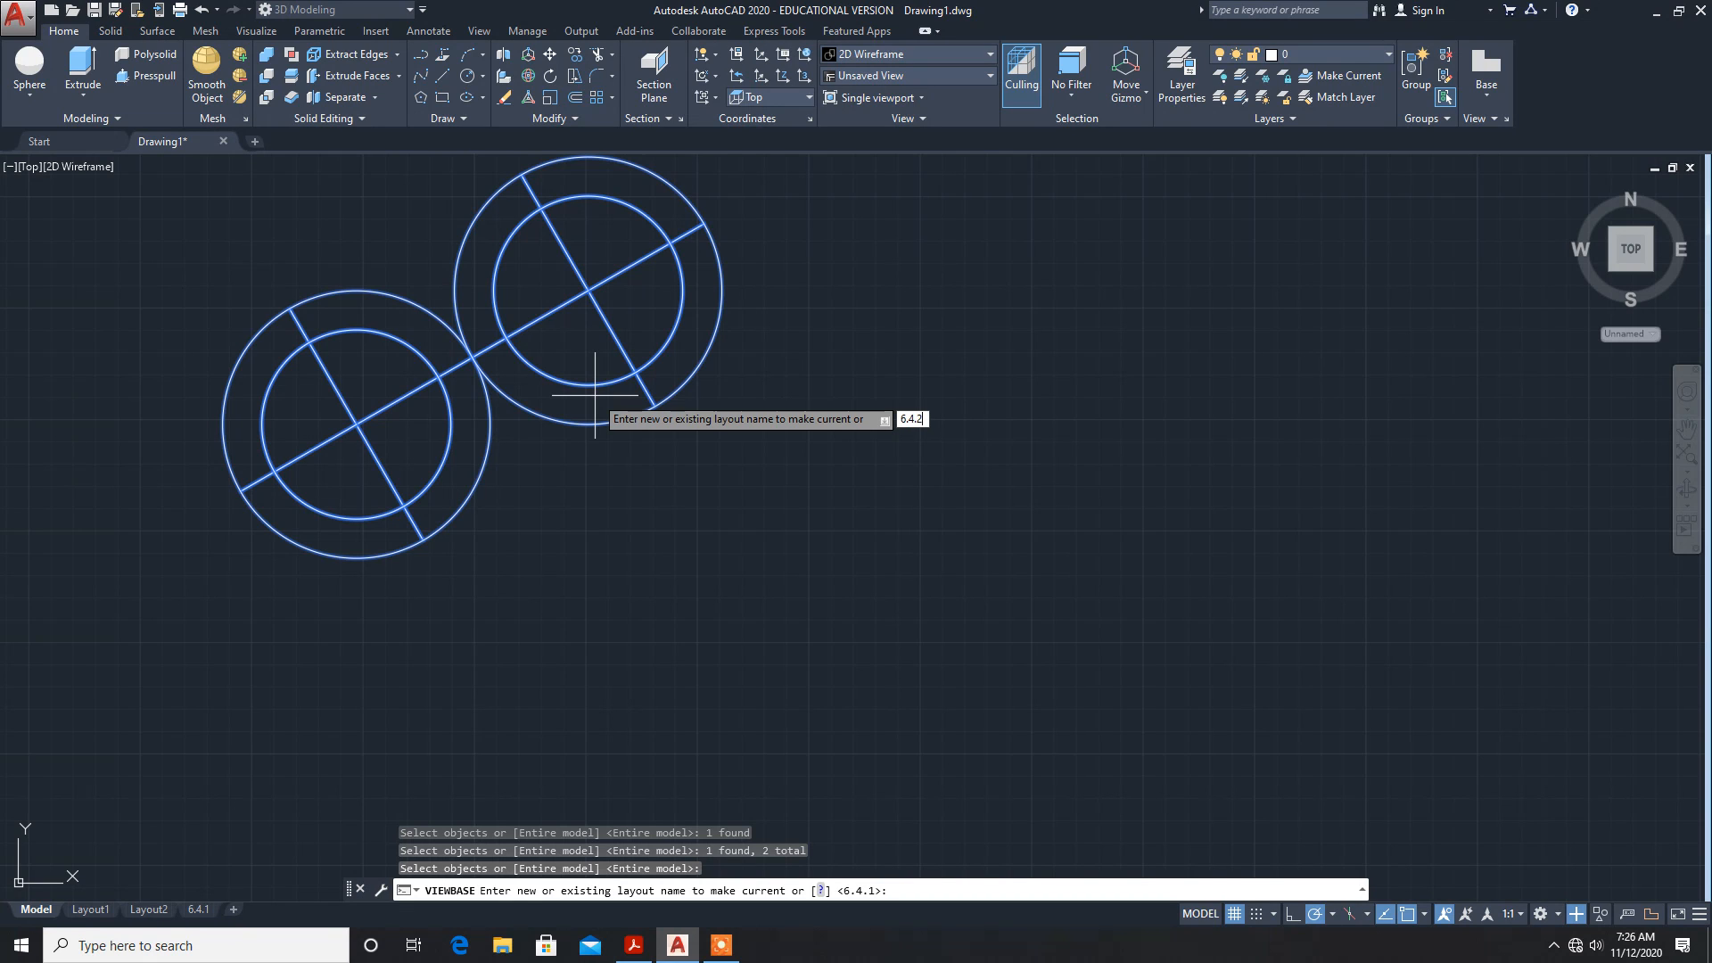
{"action": "key", "text": "Return"}
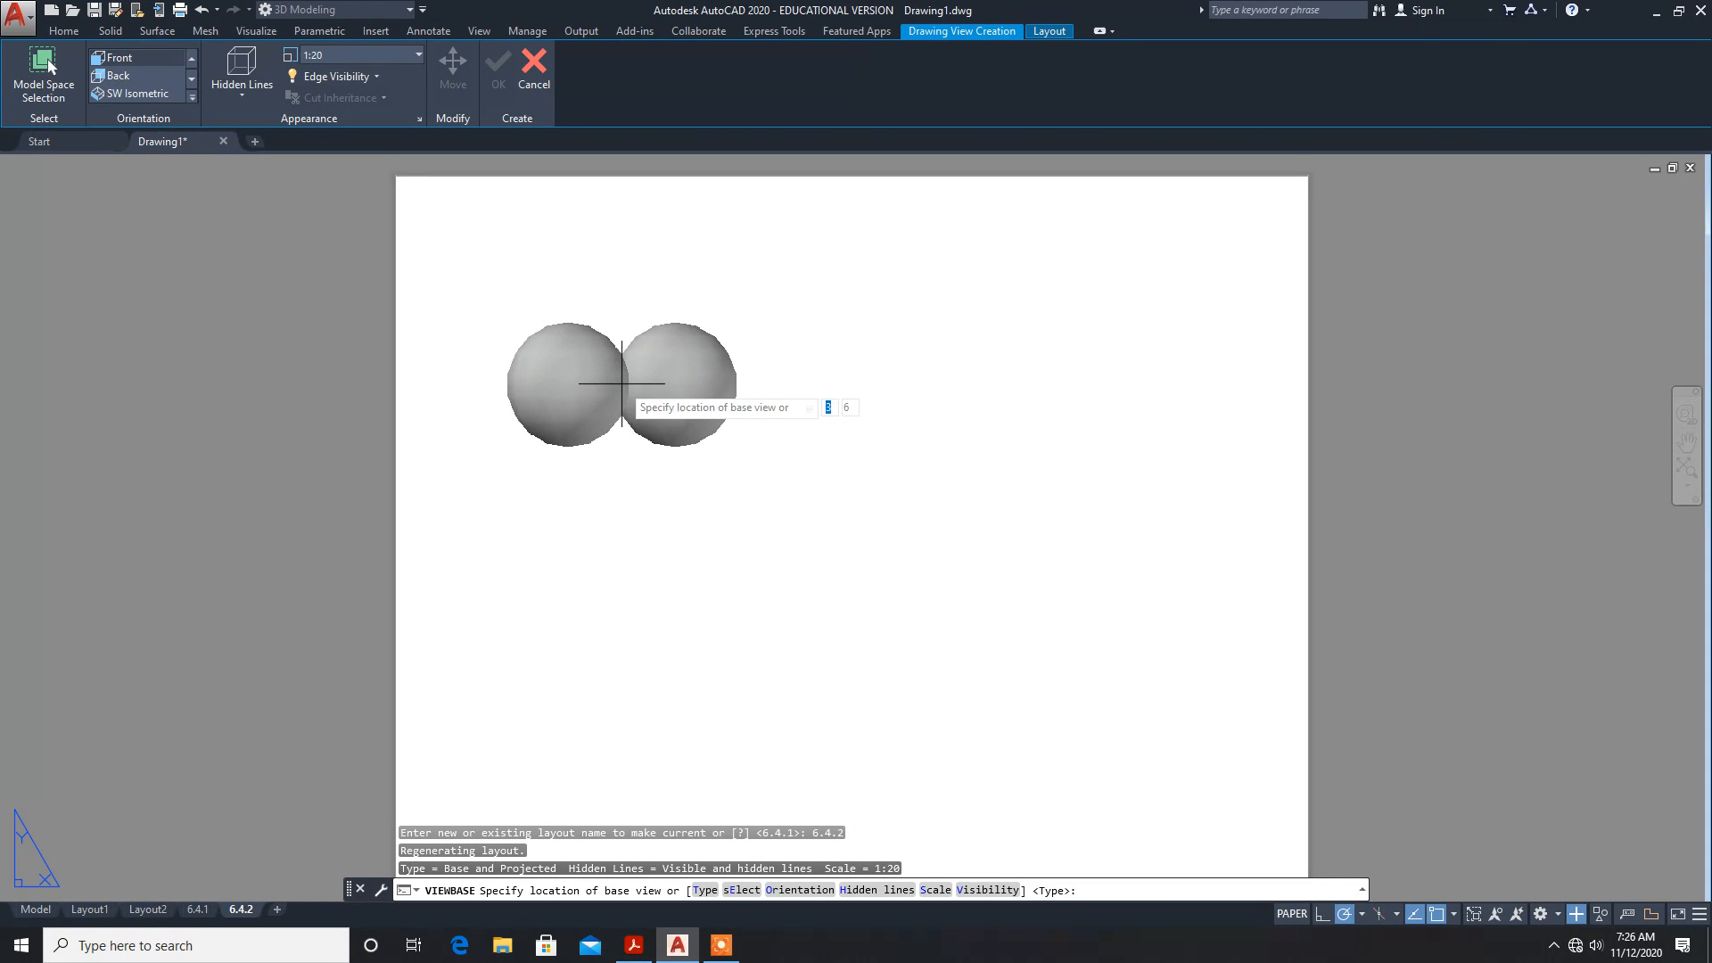
Step: Place the base view in the sheet's upper left with one projected view directly below it
{"action": "left_click", "coordinate": [622, 384]}
{"action": "key", "text": "Return"}
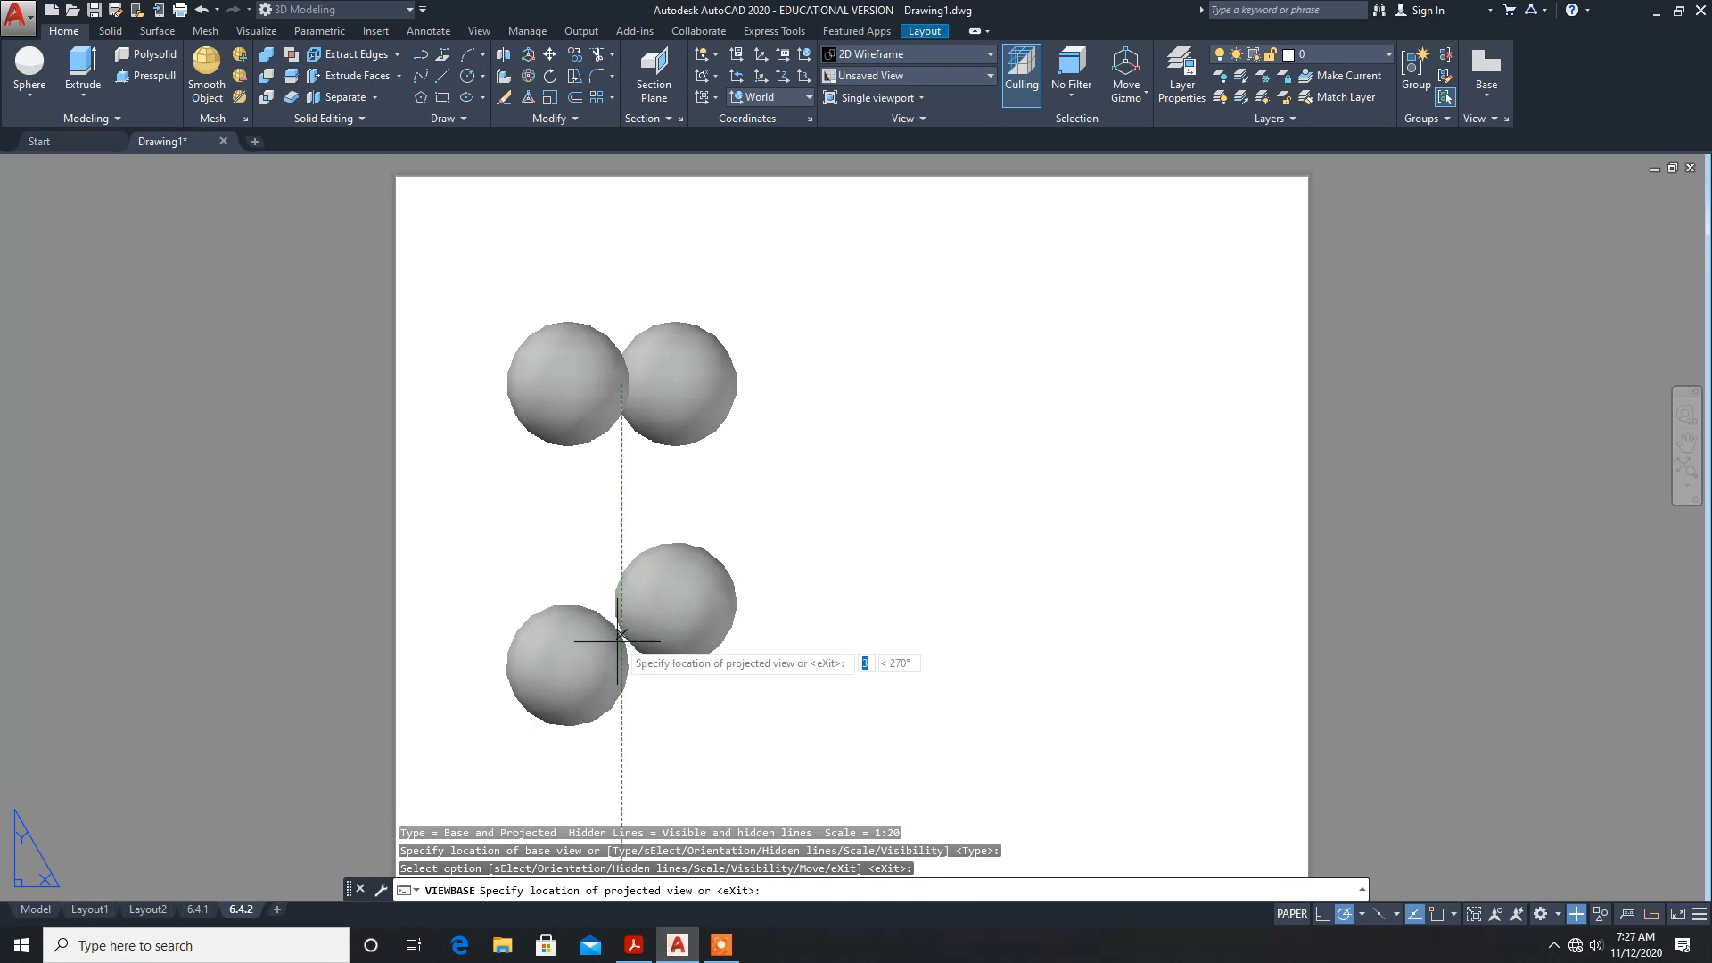
{"action": "left_click", "coordinate": [622, 645]}
{"action": "key", "text": "Return"}
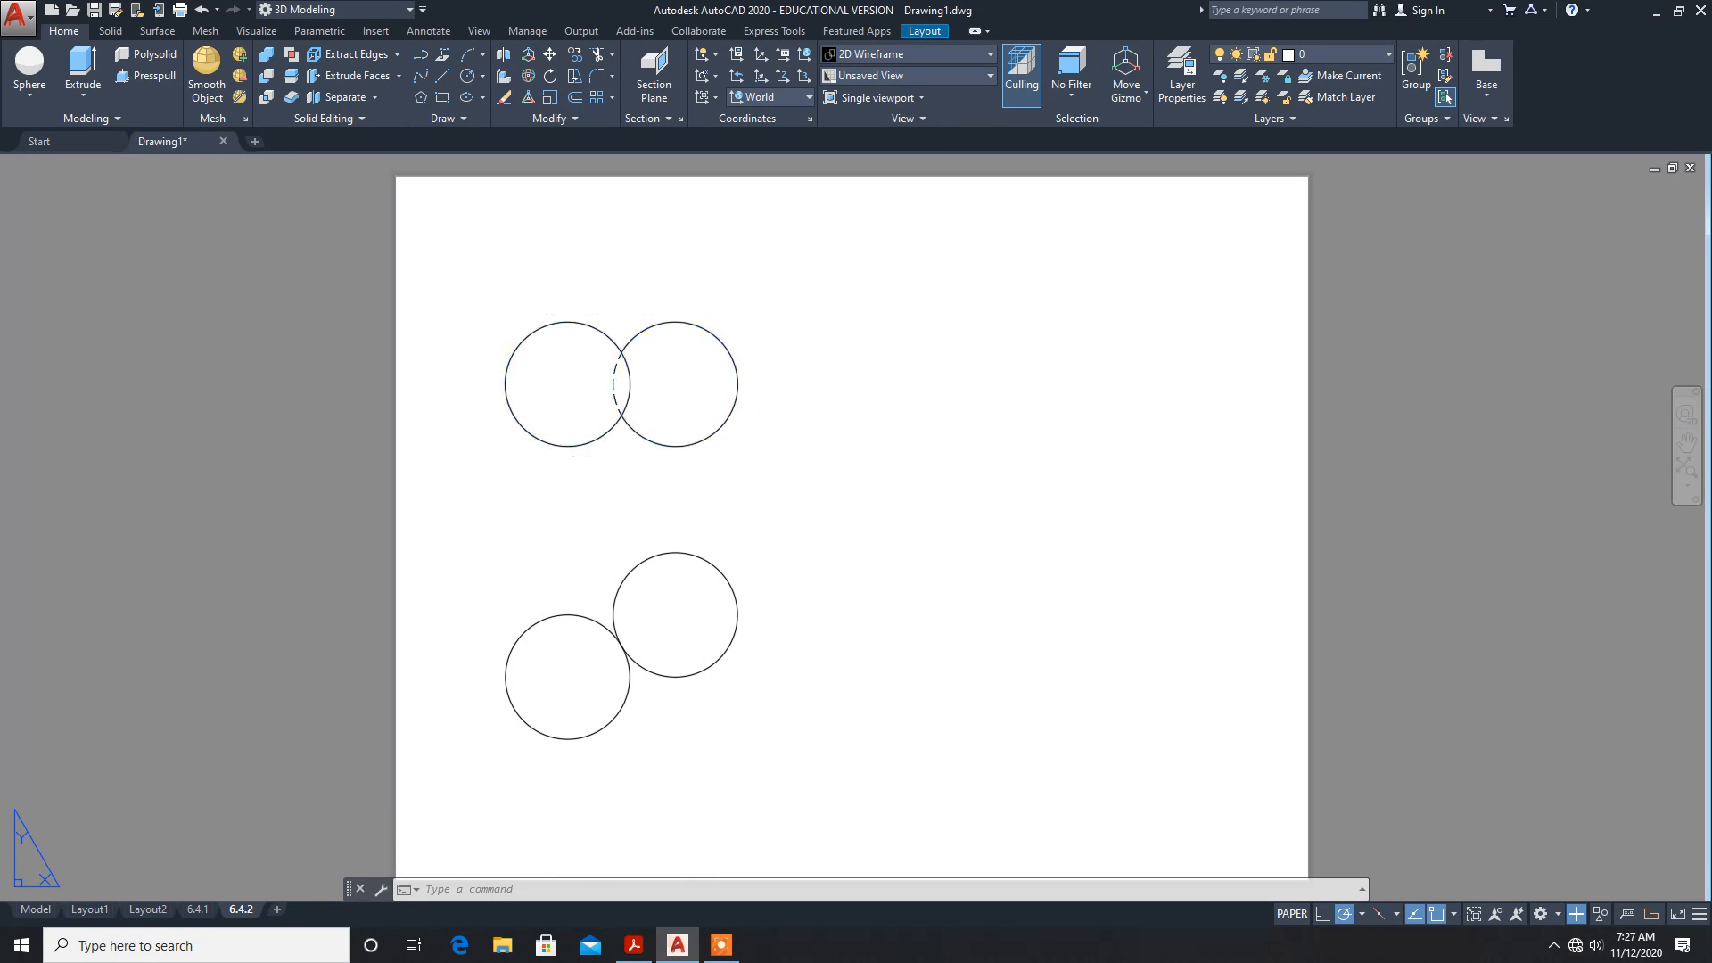
Step: Start a second base view from model space and place it in the sheet's upper right
{"action": "left_click", "coordinate": [628, 397]}
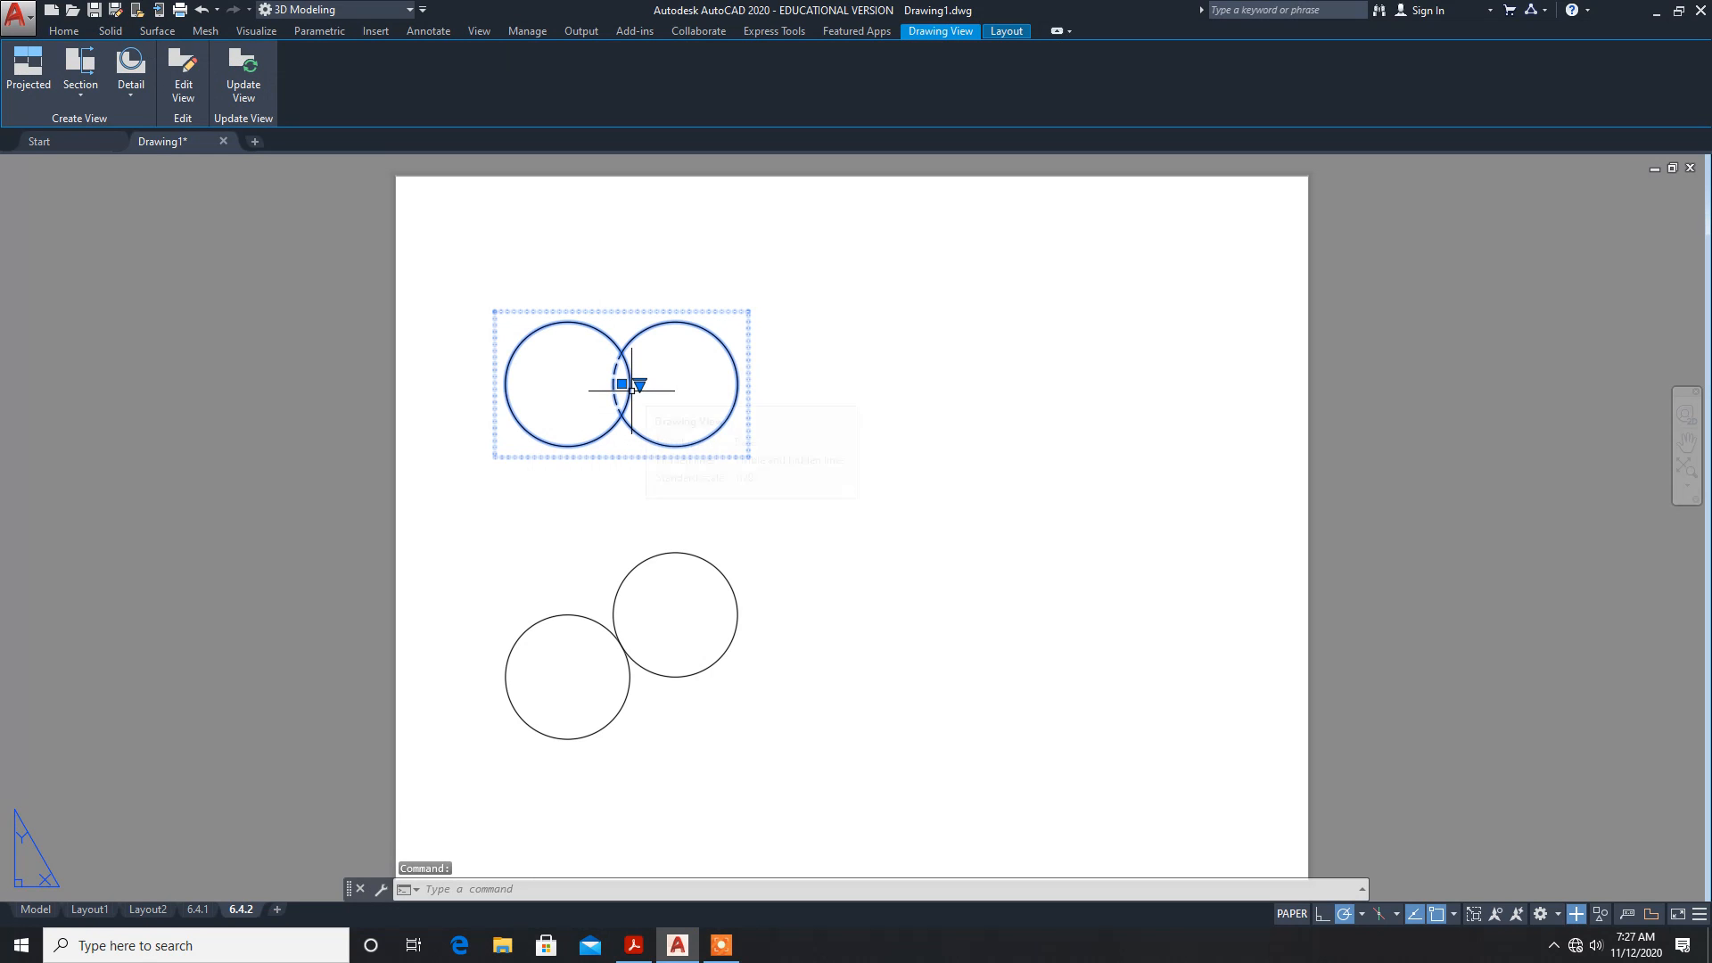
{"action": "key", "text": "Return"}
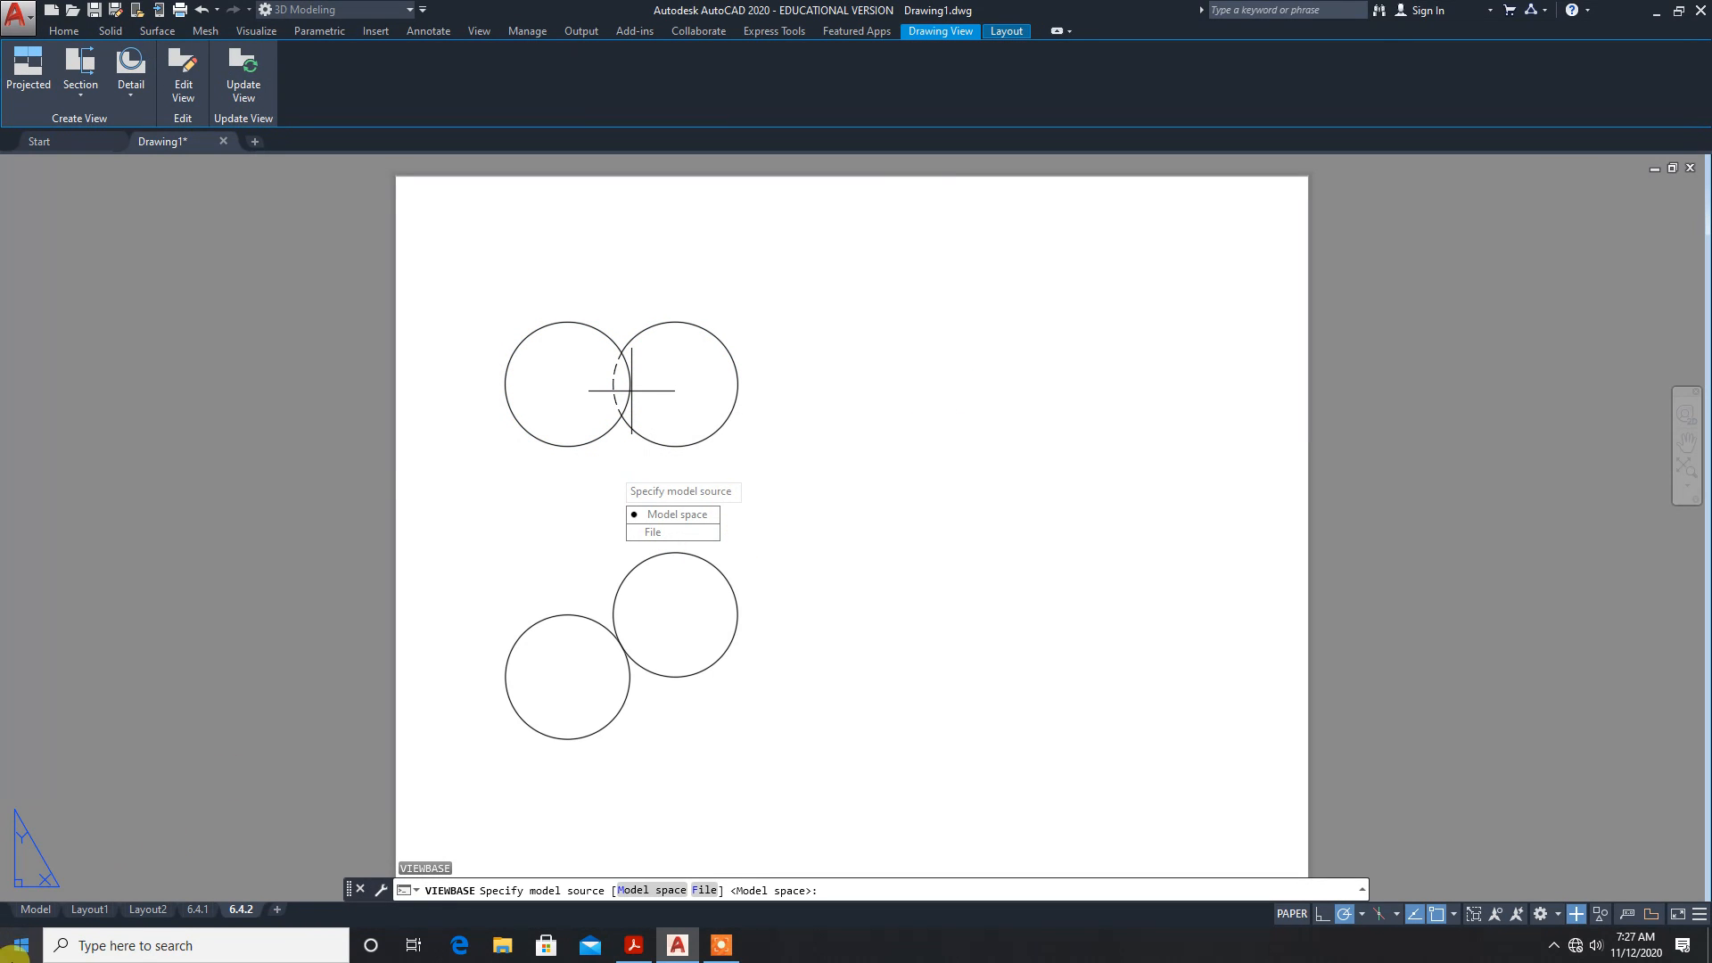
{"action": "mouse_move", "coordinate": [33, 913]}
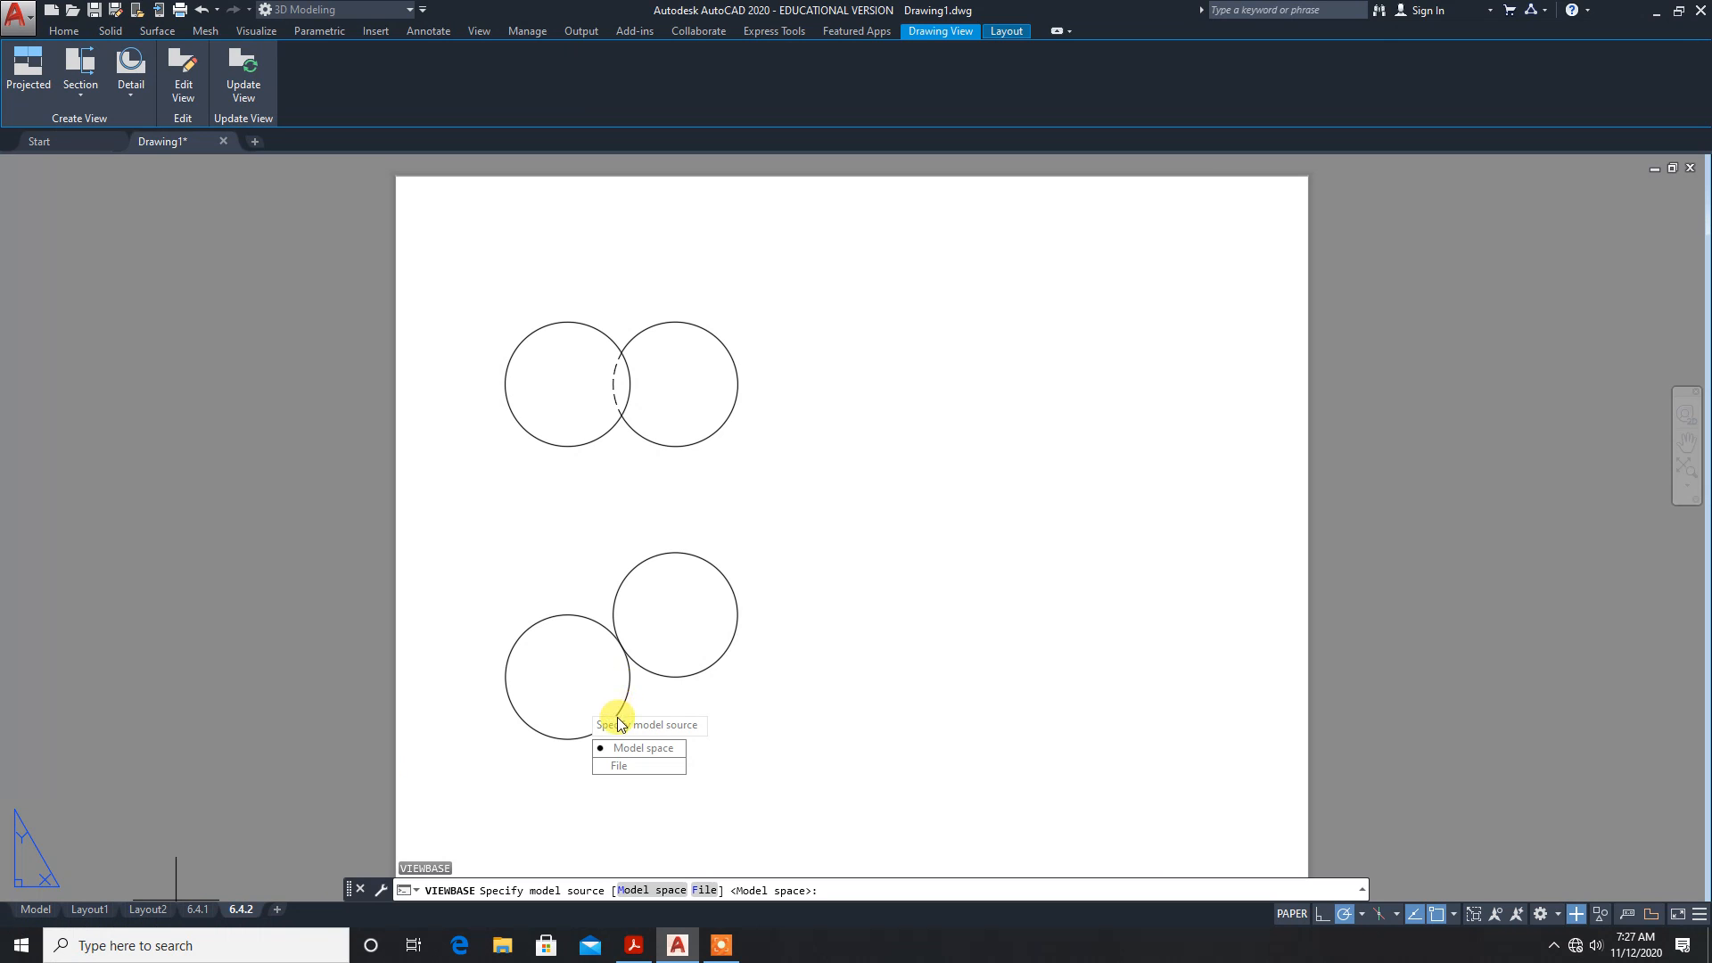
{"action": "left_click", "coordinate": [636, 749]}
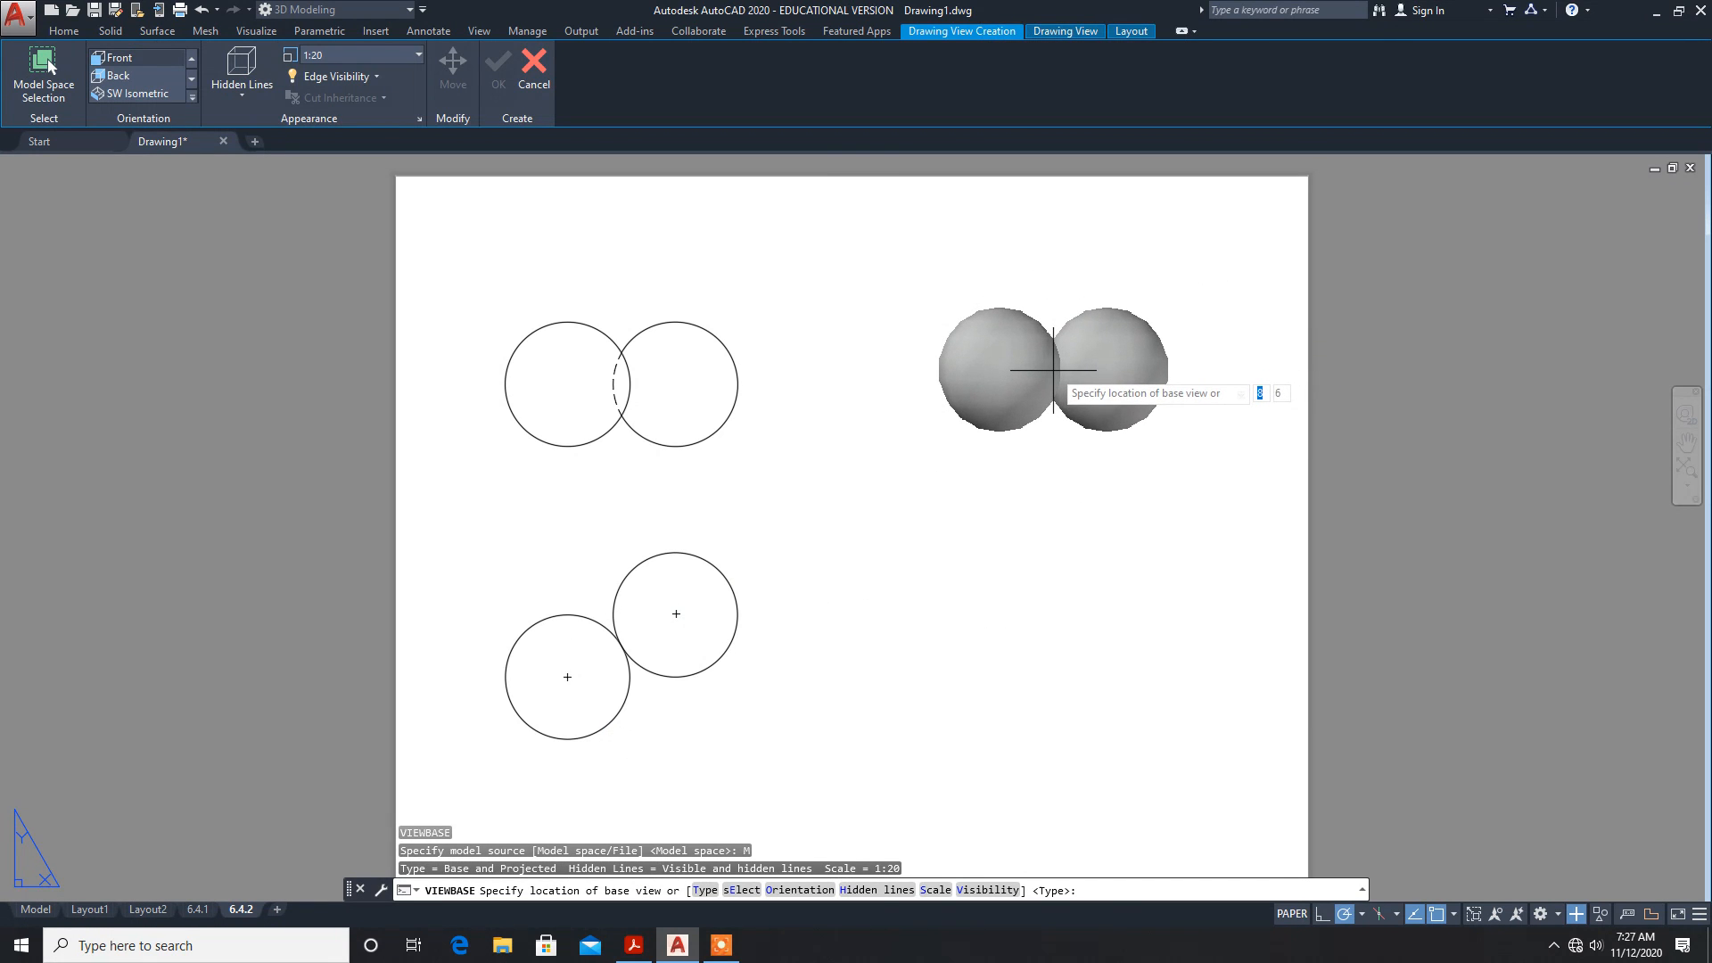
{"action": "left_click", "coordinate": [1053, 370]}
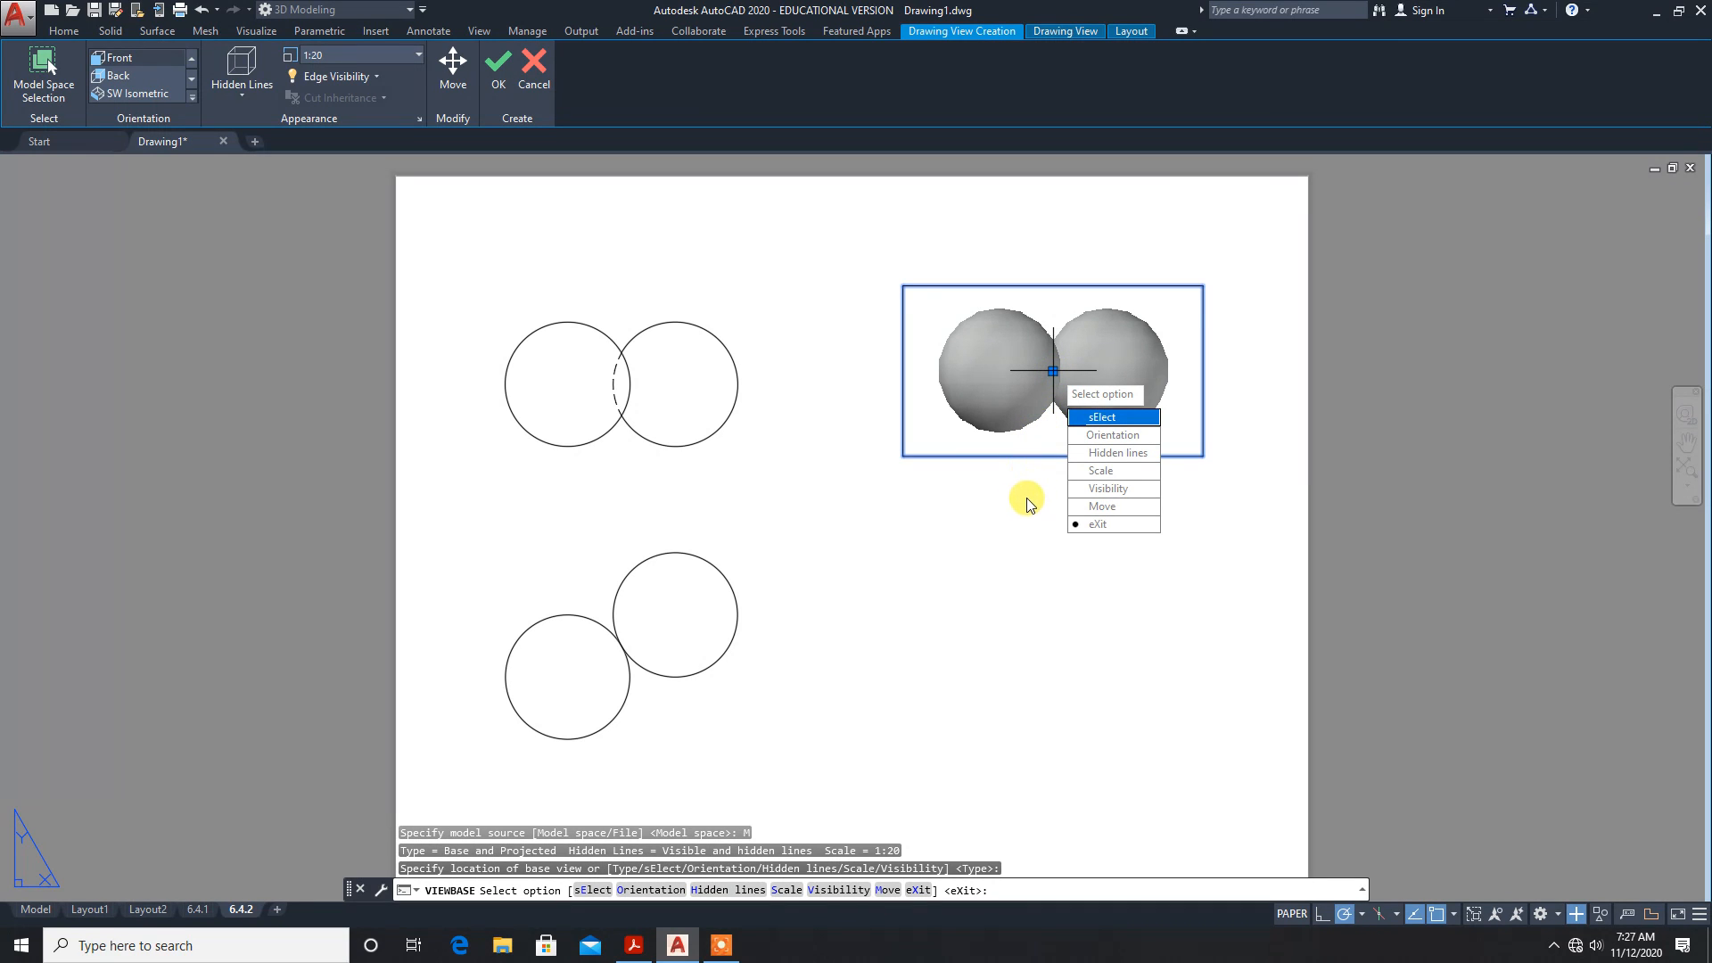
Step: Move the second base view to the sheet's lower right, then reposition it in the upper right
{"action": "left_click", "coordinate": [1080, 505]}
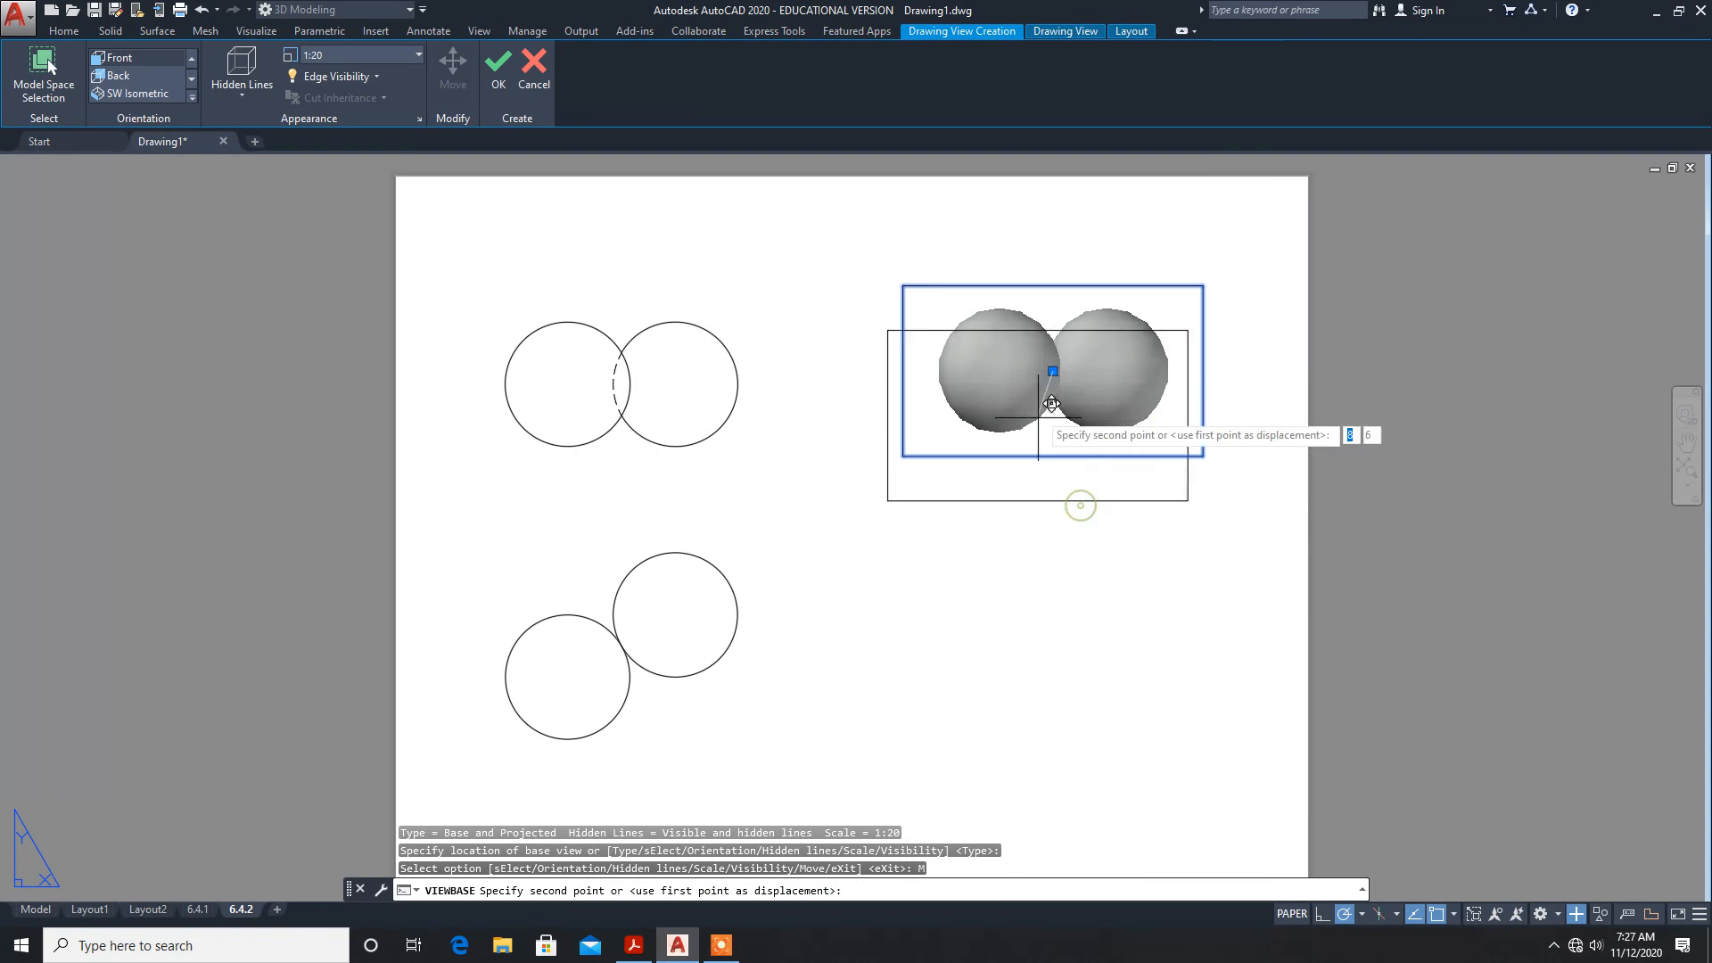
{"action": "left_click", "coordinate": [1052, 667]}
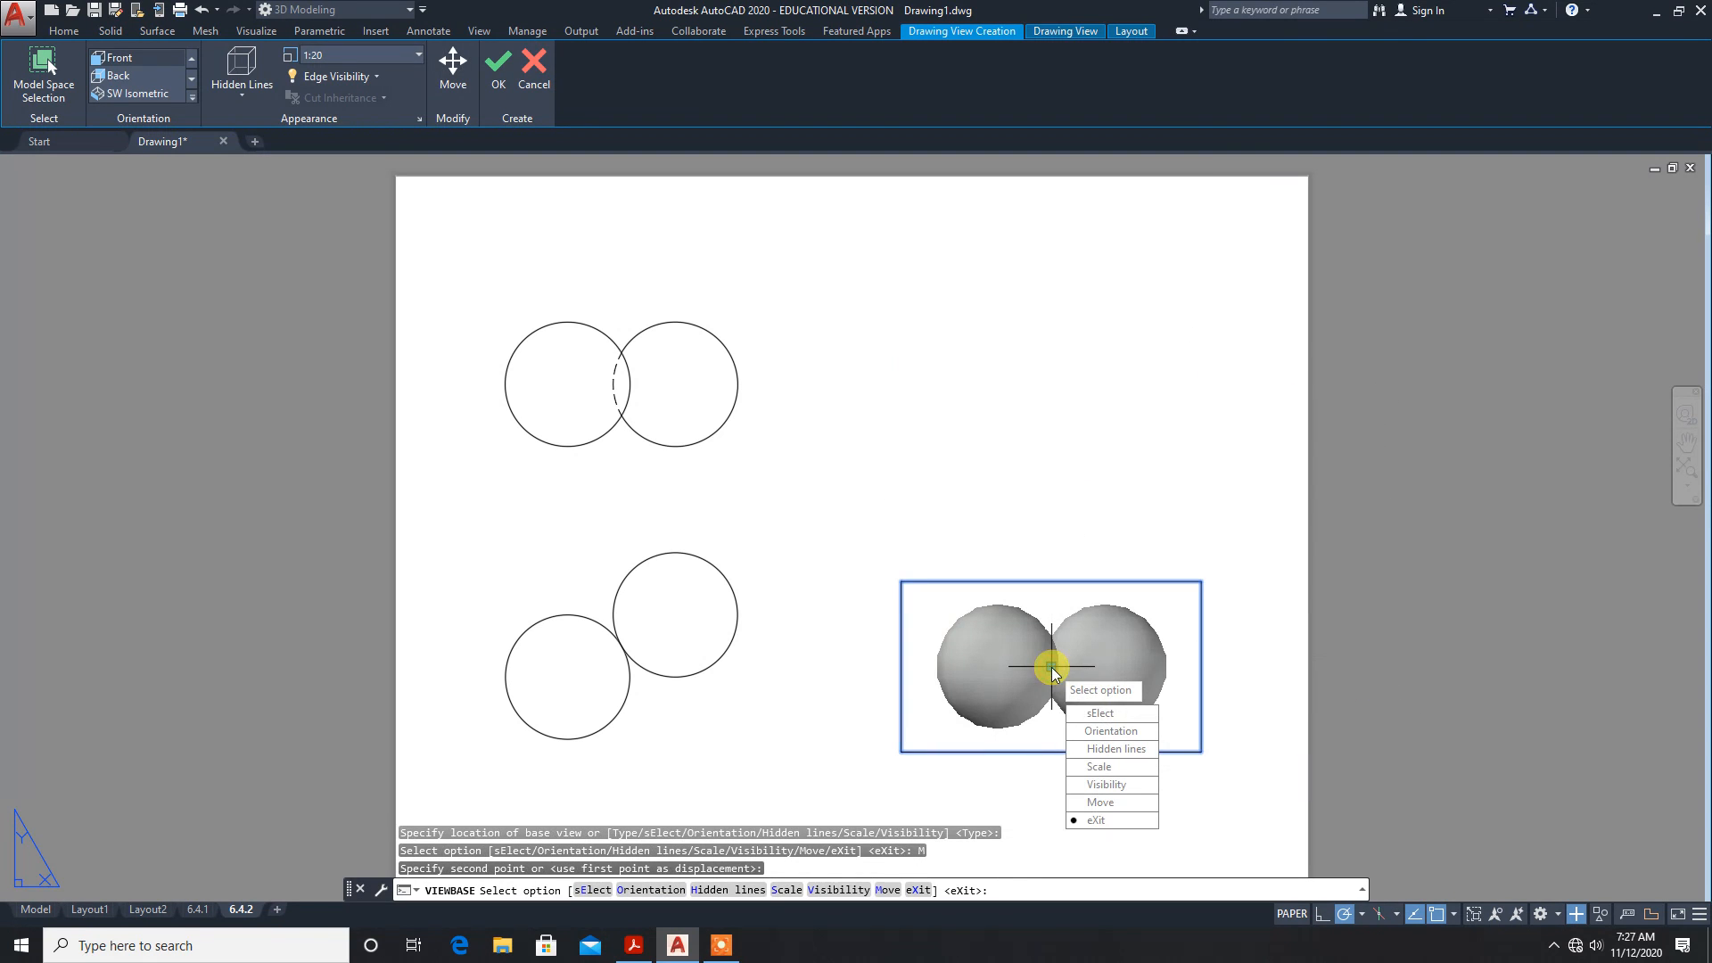
{"action": "left_click", "coordinate": [1086, 803]}
{"action": "left_click", "coordinate": [1033, 394]}
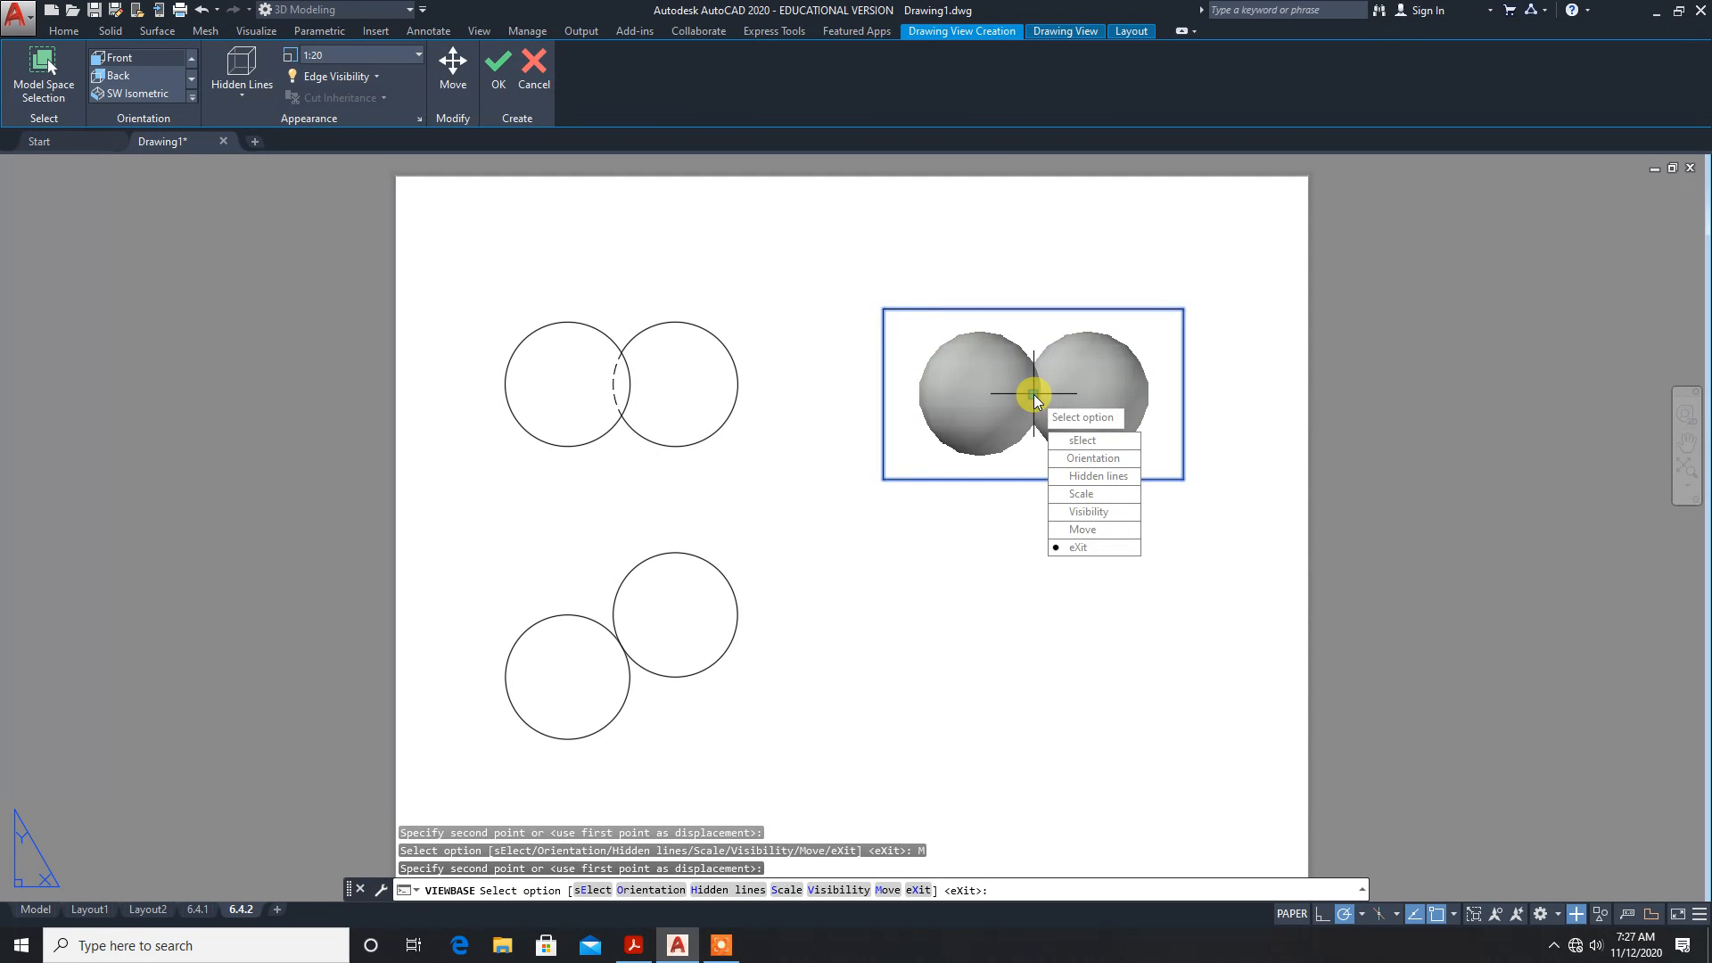
Step: Add a projected view below the second base view and finish the view creation
{"action": "key", "text": "Return"}
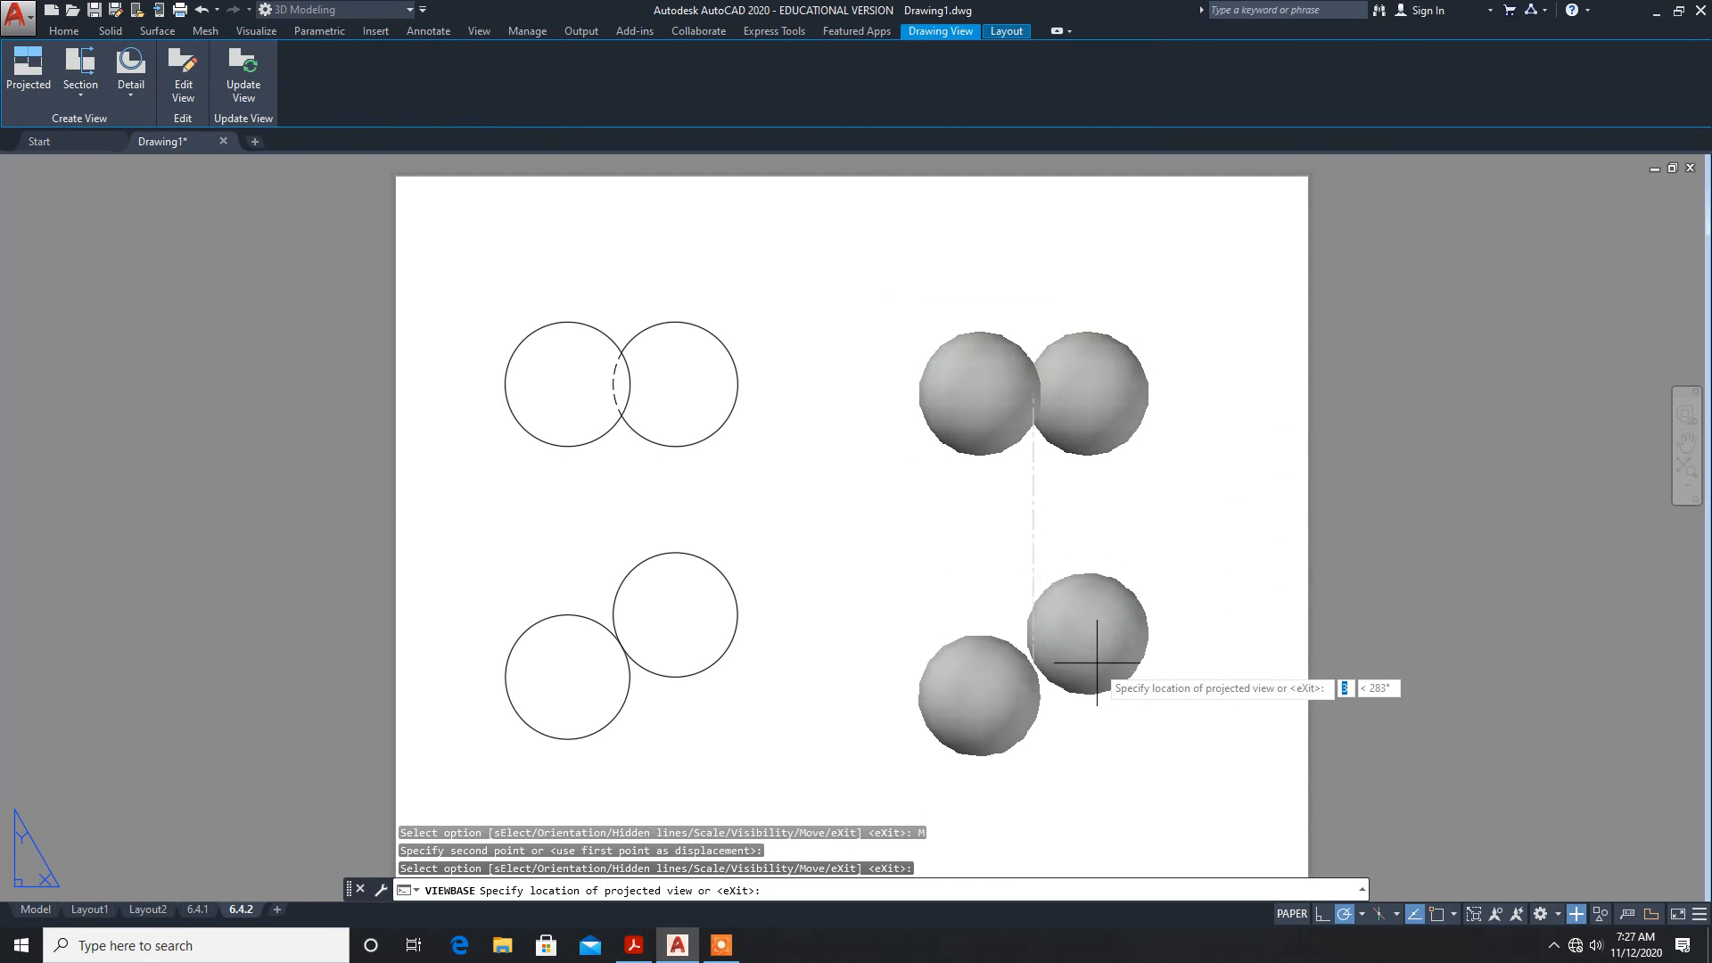
{"action": "left_click", "coordinate": [1097, 662]}
{"action": "key", "text": "Return"}
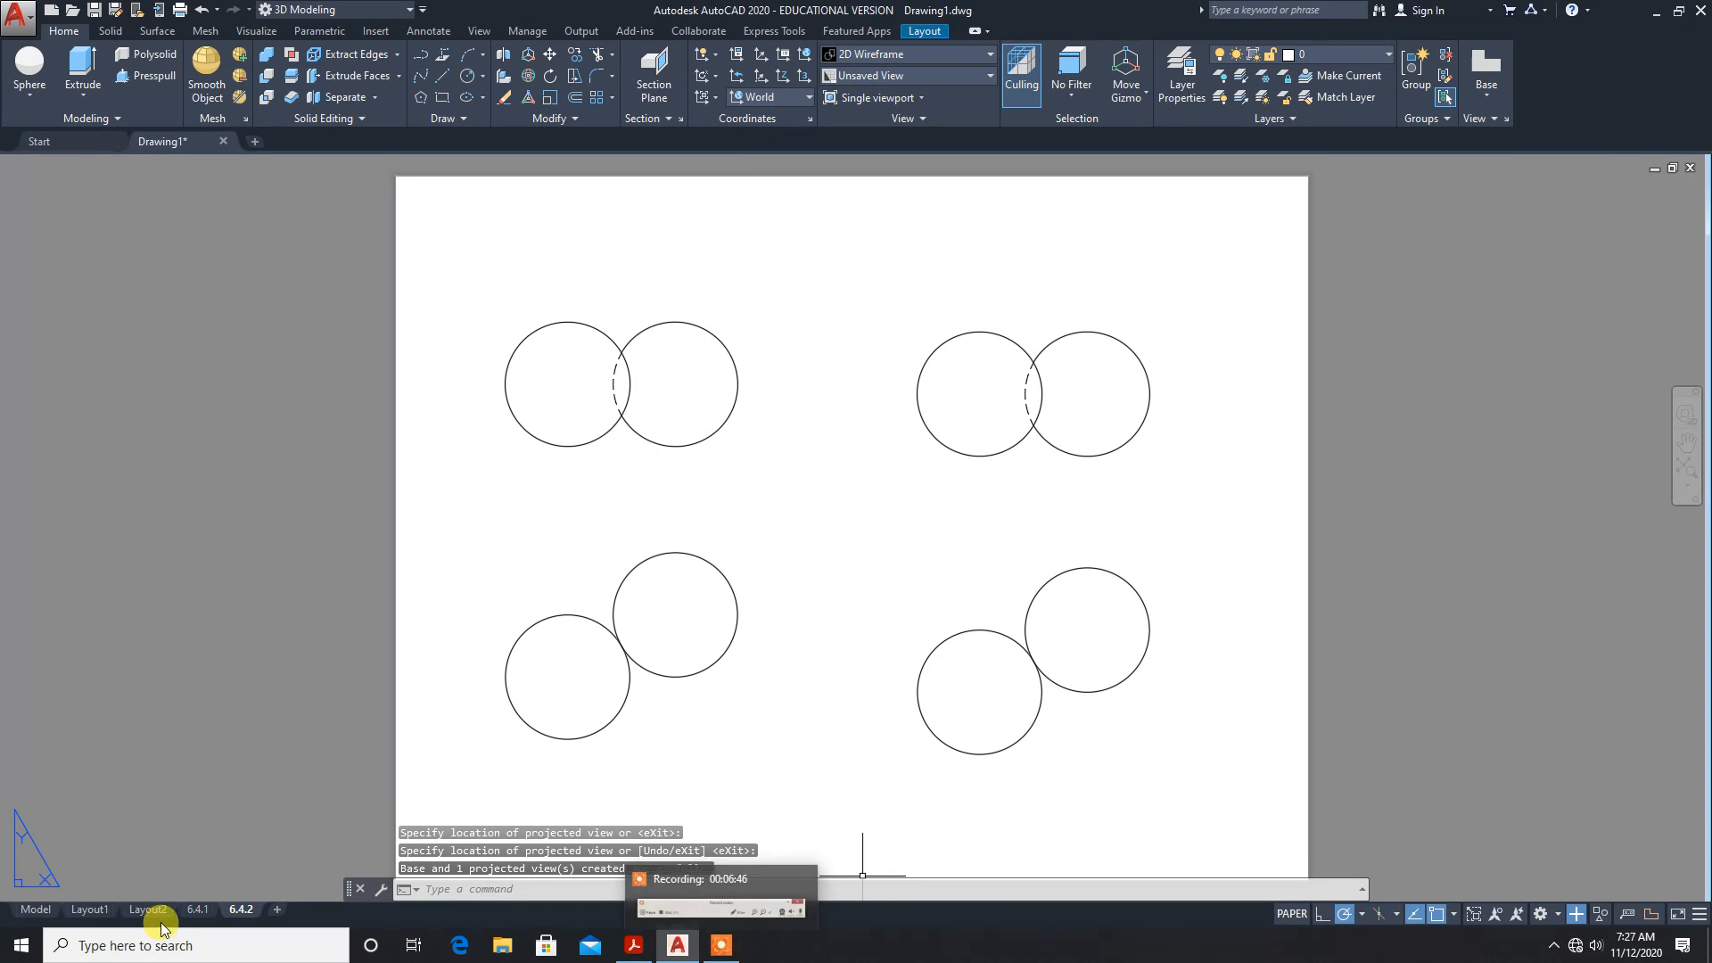
Step: Review the views on layout 6.4.1 and switch to Acrobat Reader to reread problem 4
{"action": "left_click", "coordinate": [195, 913]}
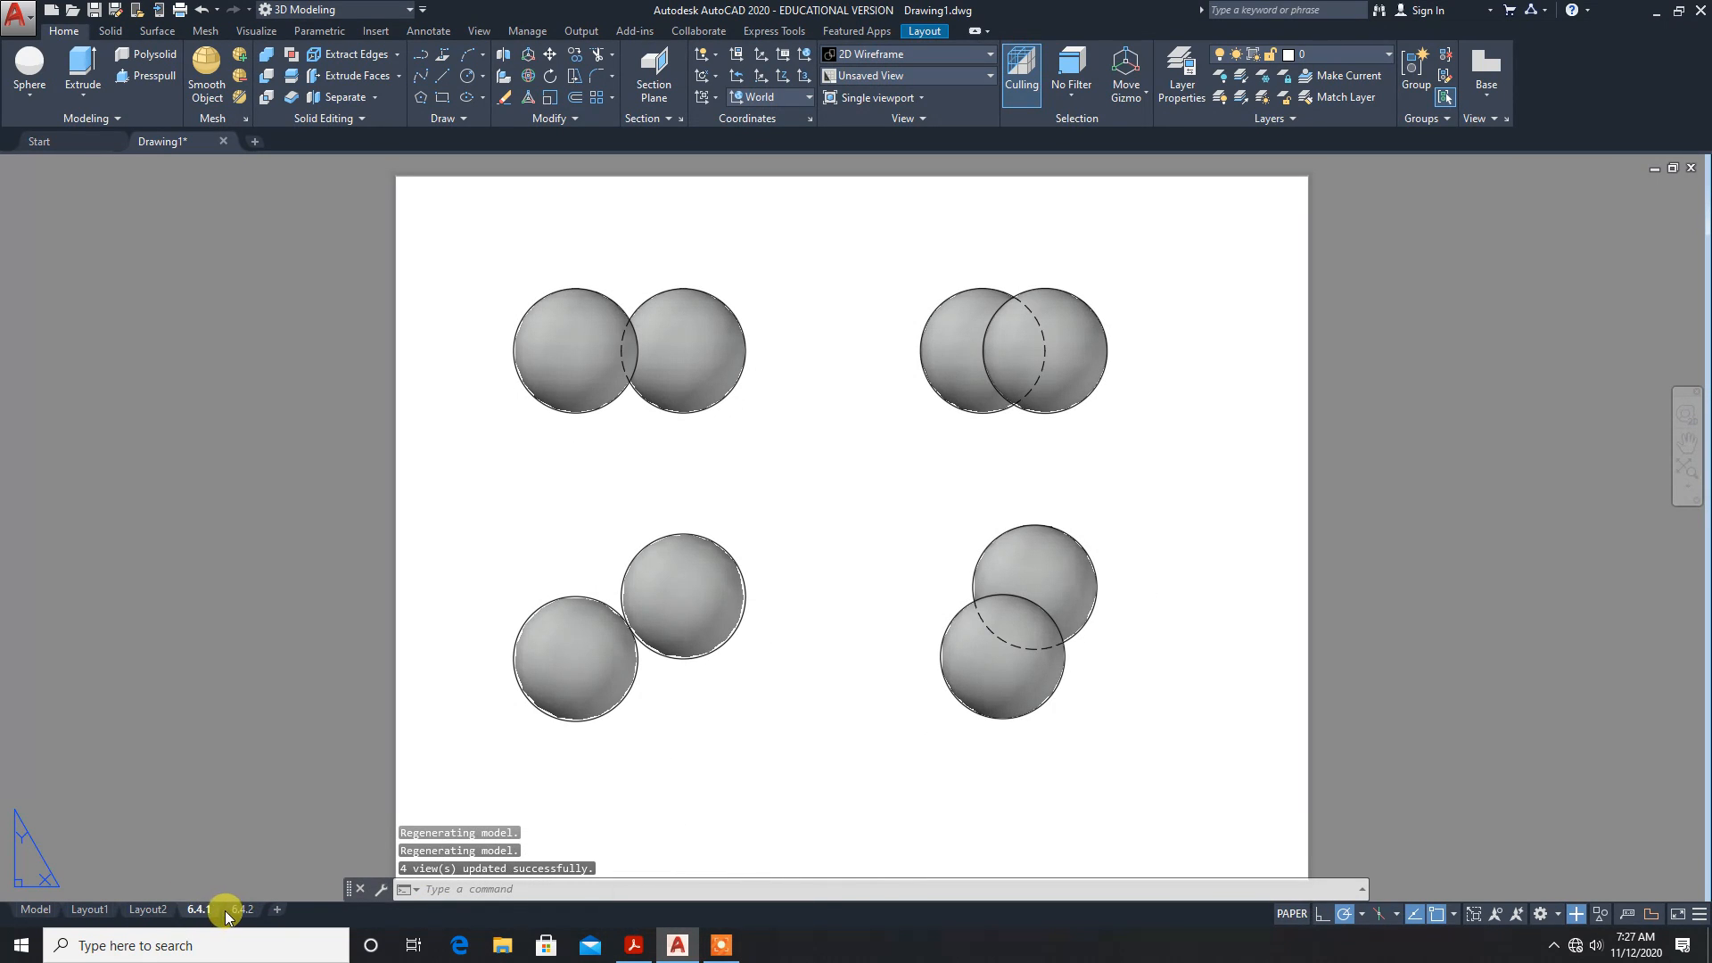
{"action": "left_click", "coordinate": [634, 945]}
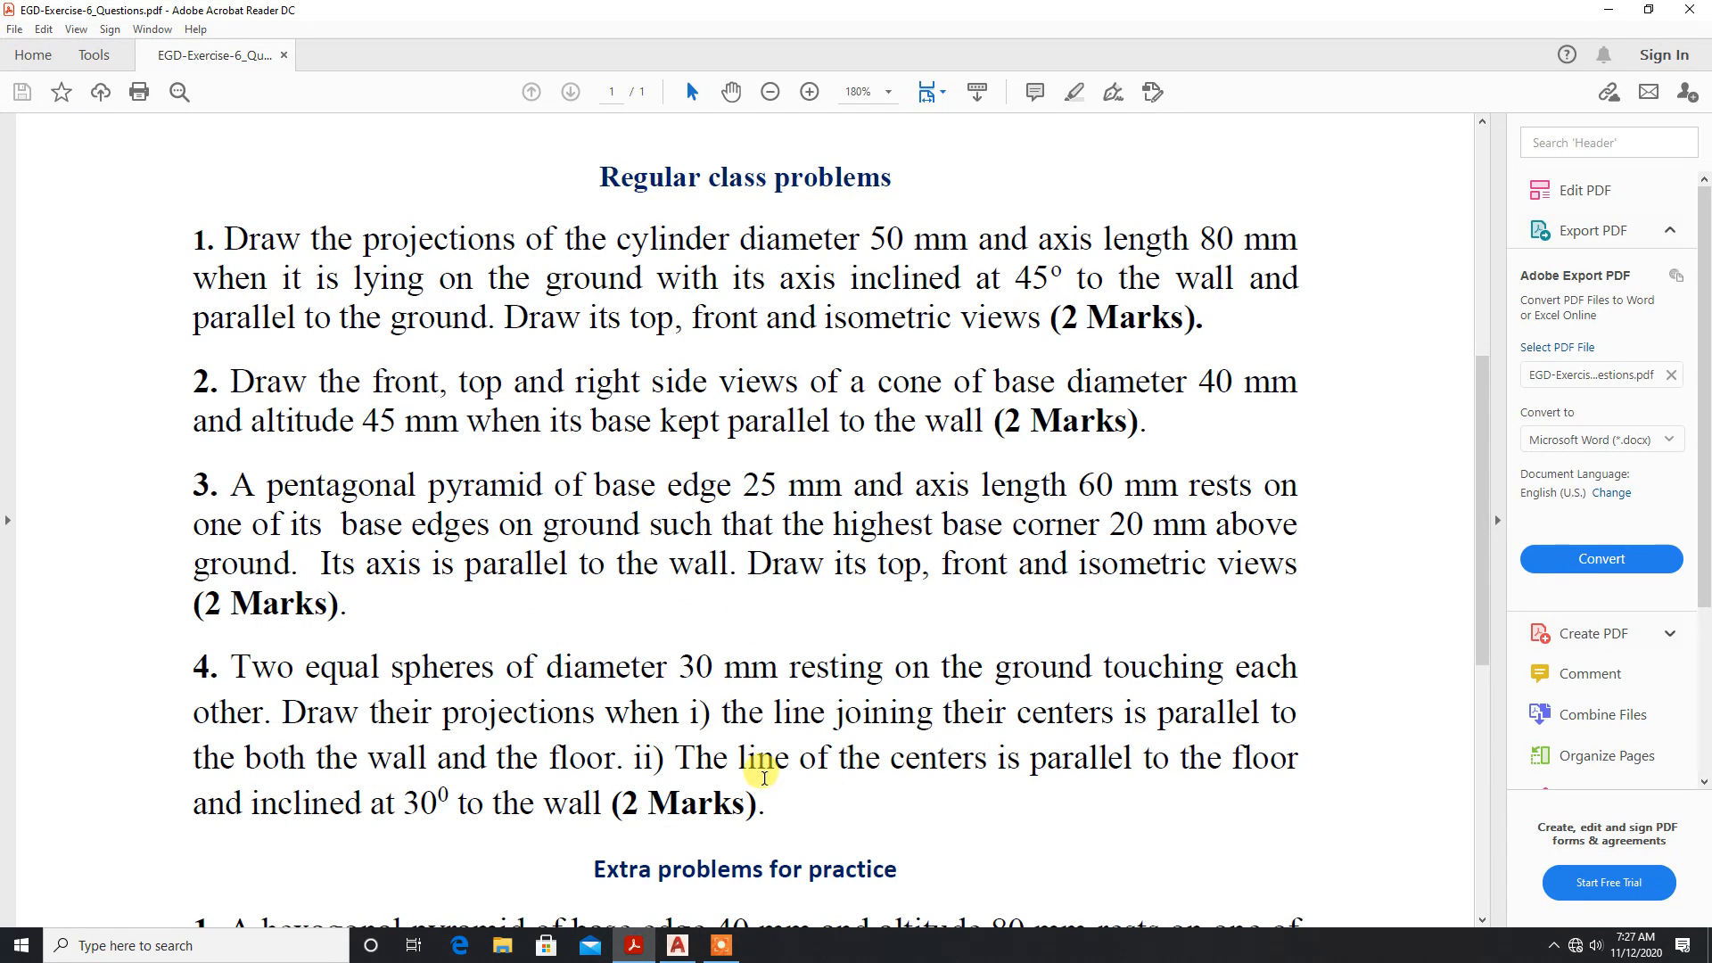